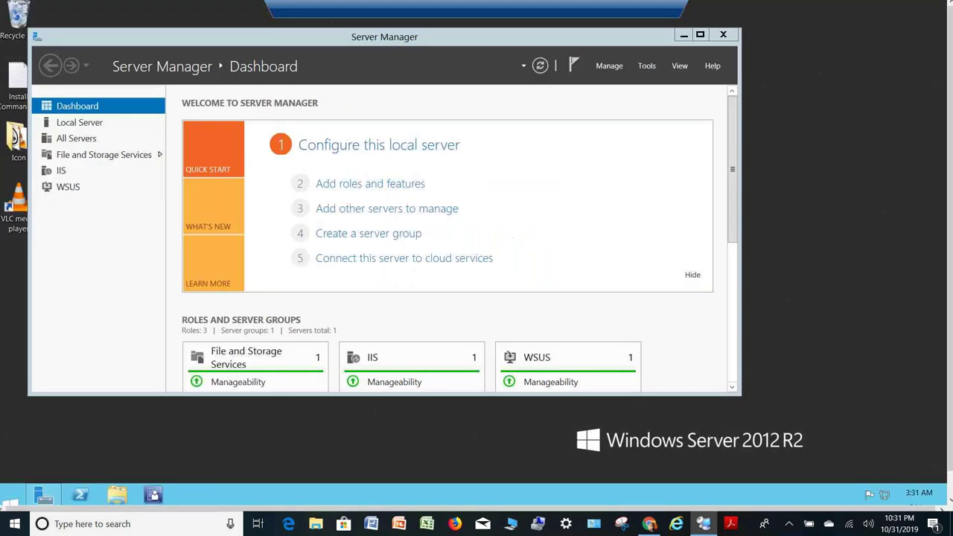
# - Close Server Manager and run regedit on the remote server, allowing the Registry Editor to make changes
pyautogui.click(723, 35)
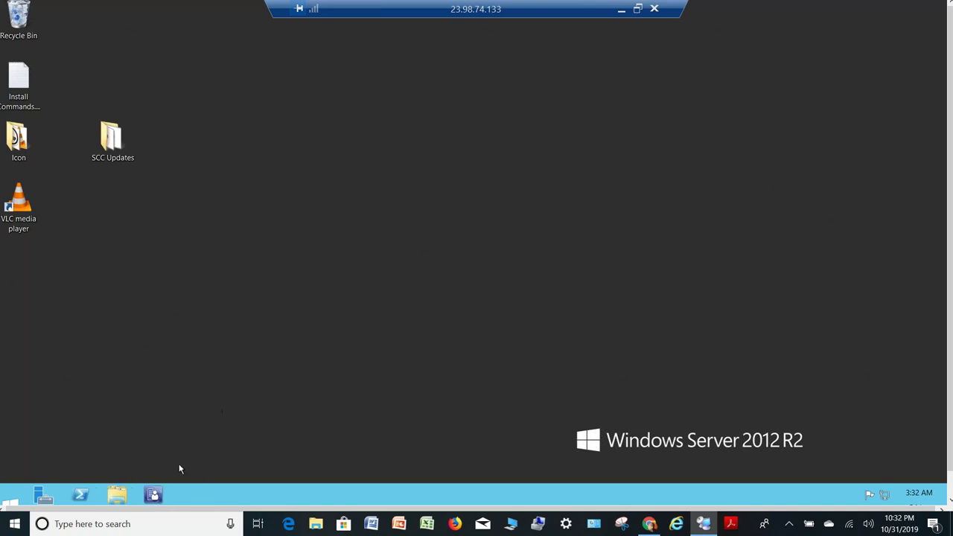
pyautogui.click(6, 490)
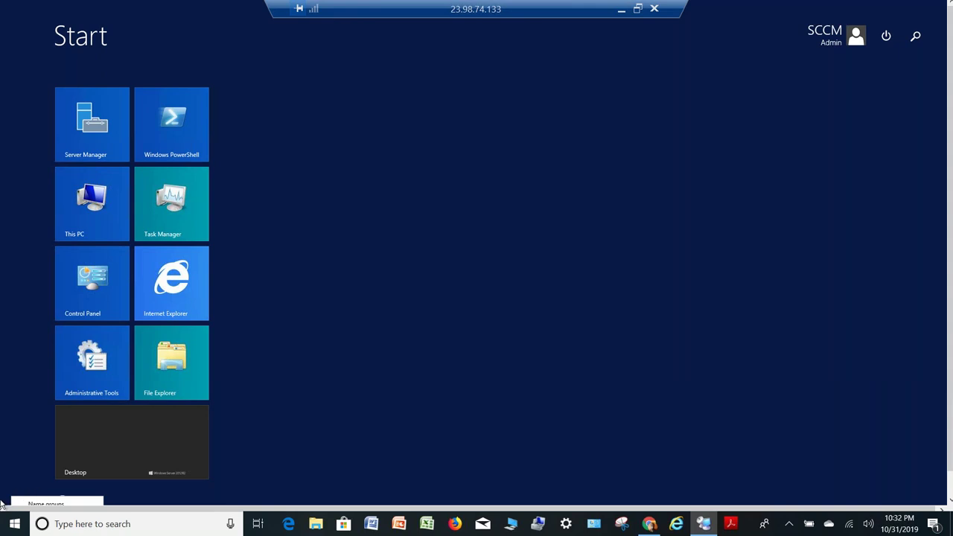
pyautogui.click(88, 448)
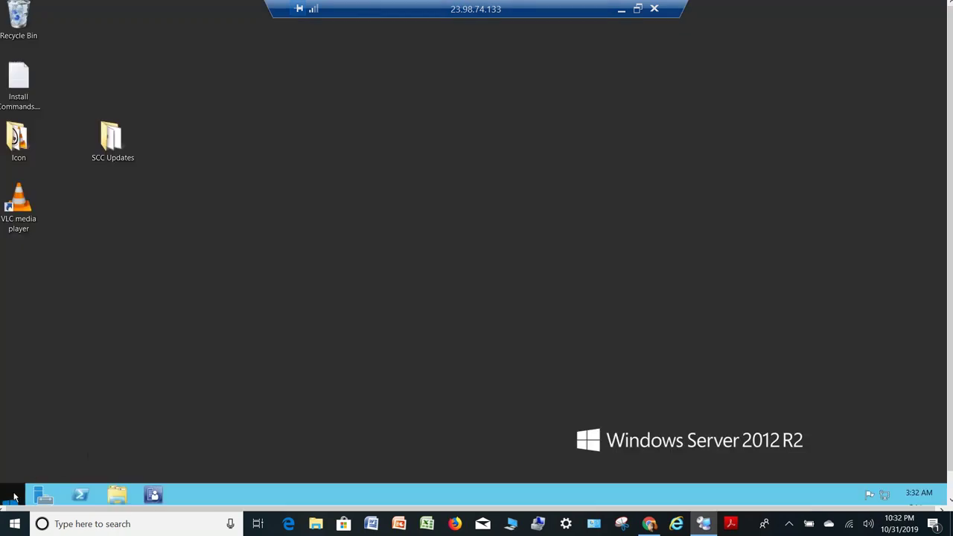
pyautogui.rightClick(14, 492)
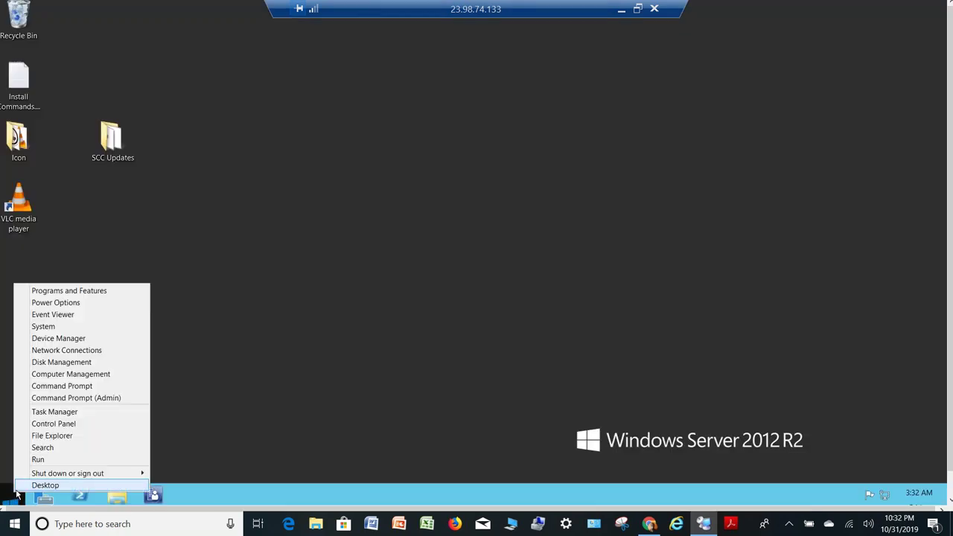
pyautogui.click(52, 460)
pyautogui.write('regedit')
pyautogui.press('Return')
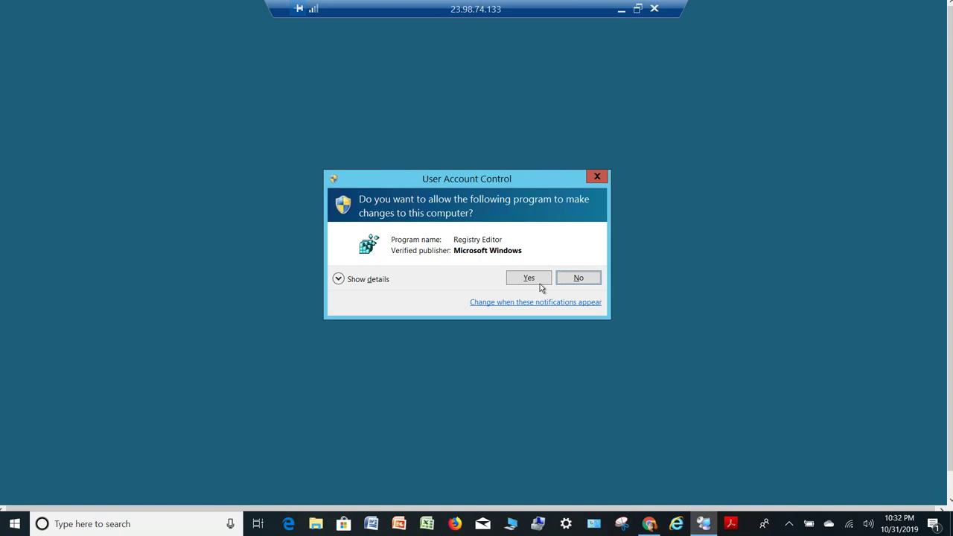
pyautogui.click(539, 284)
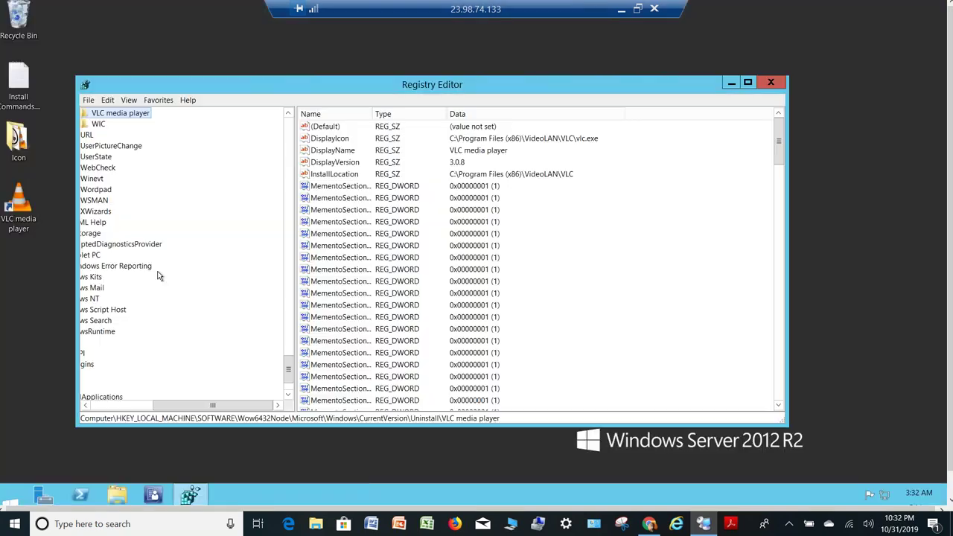
# - Collapse Wow6432Node and open the RegisteredApplications key under HKEY_LOCAL_MACHINE\SOFTWARE
pyautogui.click(105, 407)
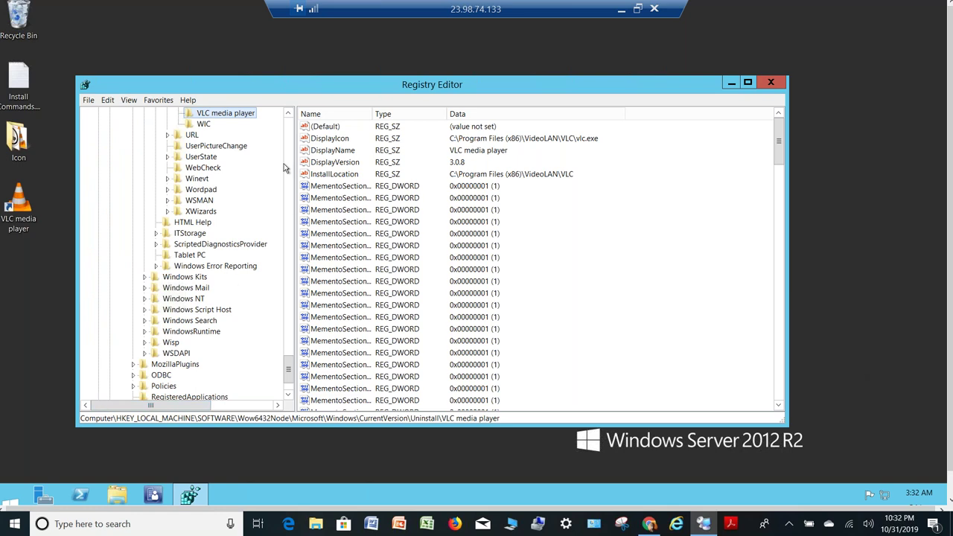
pyautogui.click(290, 132)
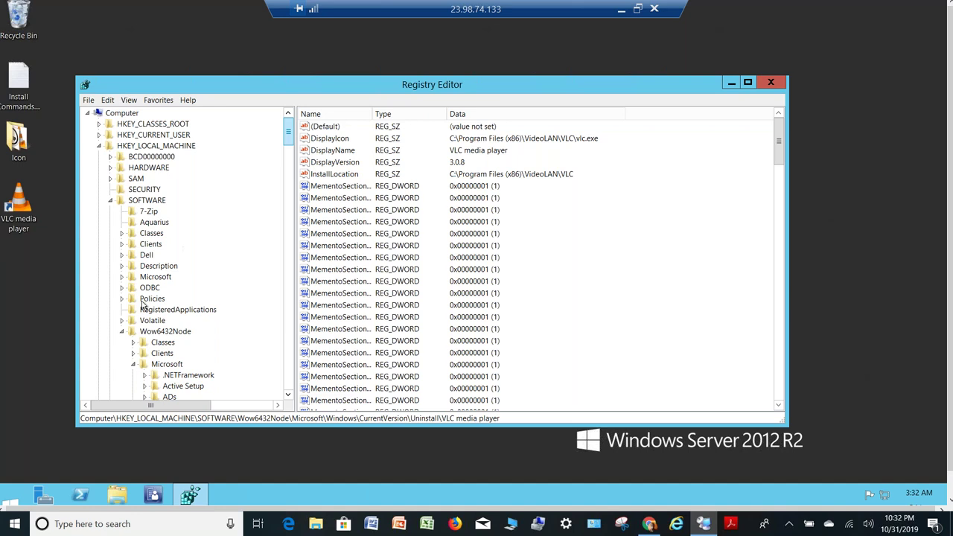
pyautogui.click(122, 332)
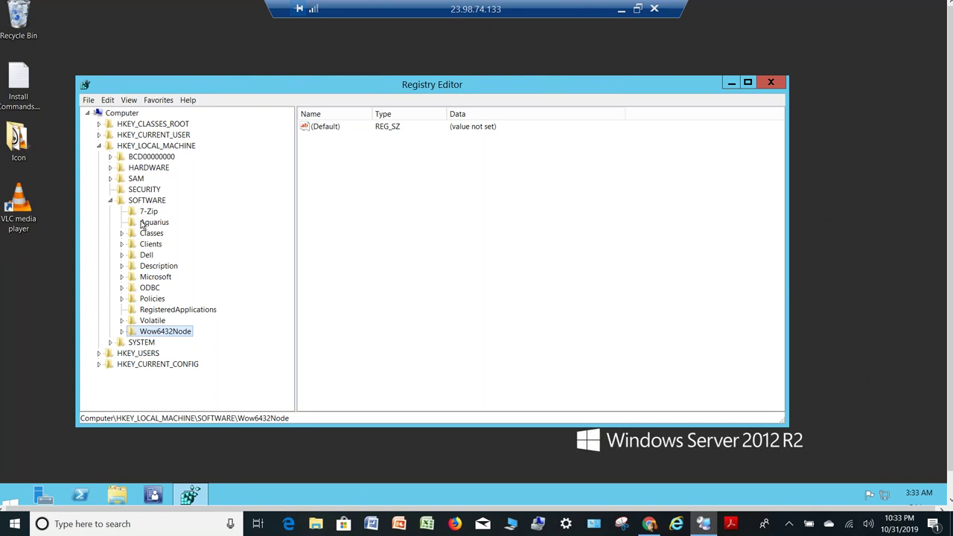
pyautogui.click(171, 310)
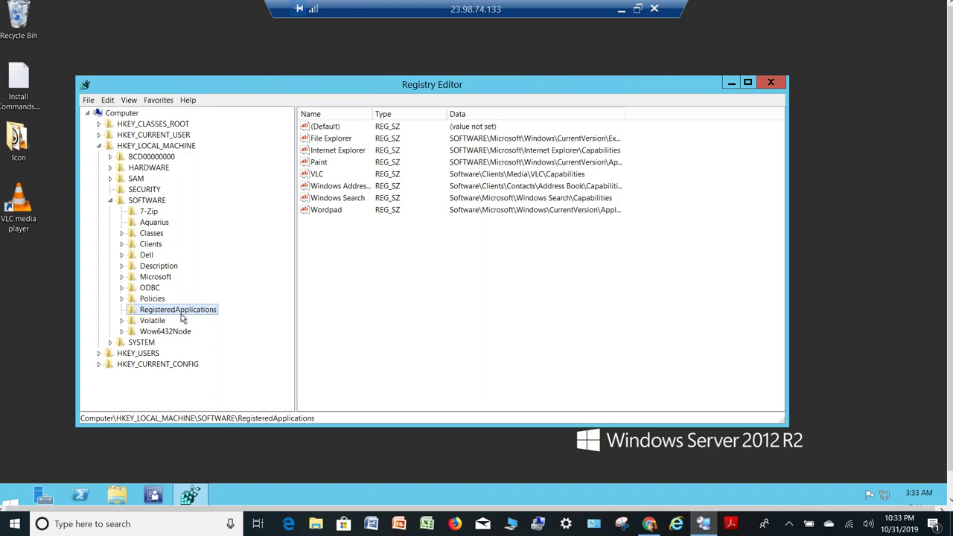
# - Create a DWORD (32-bit) value named DisableHacking in the RegisteredApplications key
pyautogui.rightClick(356, 277)
pyautogui.moveTo(386, 285)
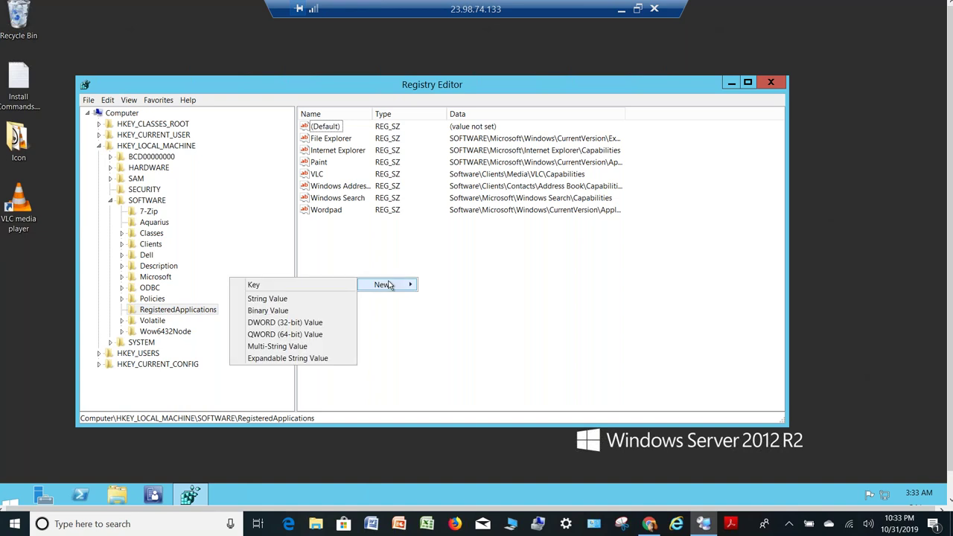
pyautogui.click(286, 323)
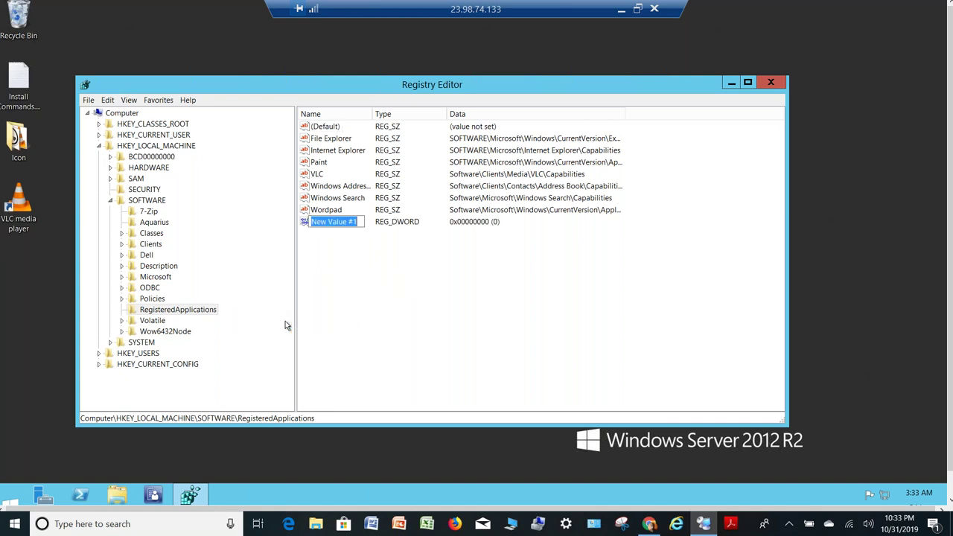
pyautogui.write('Disable')
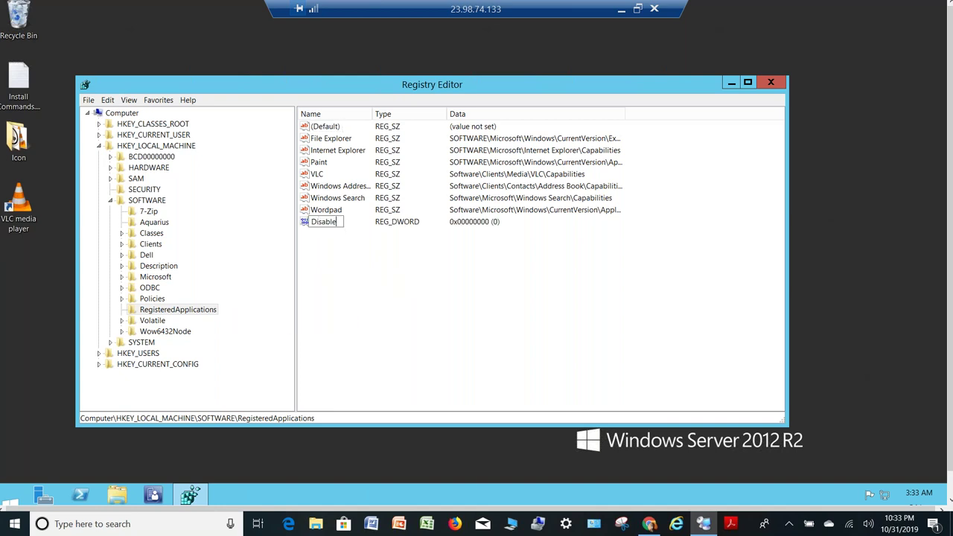
pyautogui.write('Hacking')
pyautogui.press('Return')
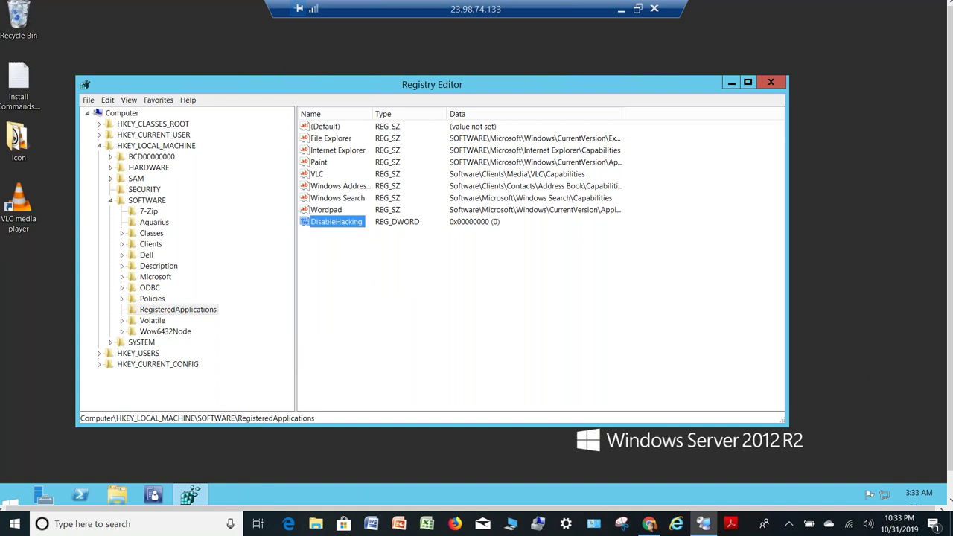
# - Set the DisableHacking value data to 1 in hexadecimal
pyautogui.doubleClick(337, 224)
pyautogui.write('1')
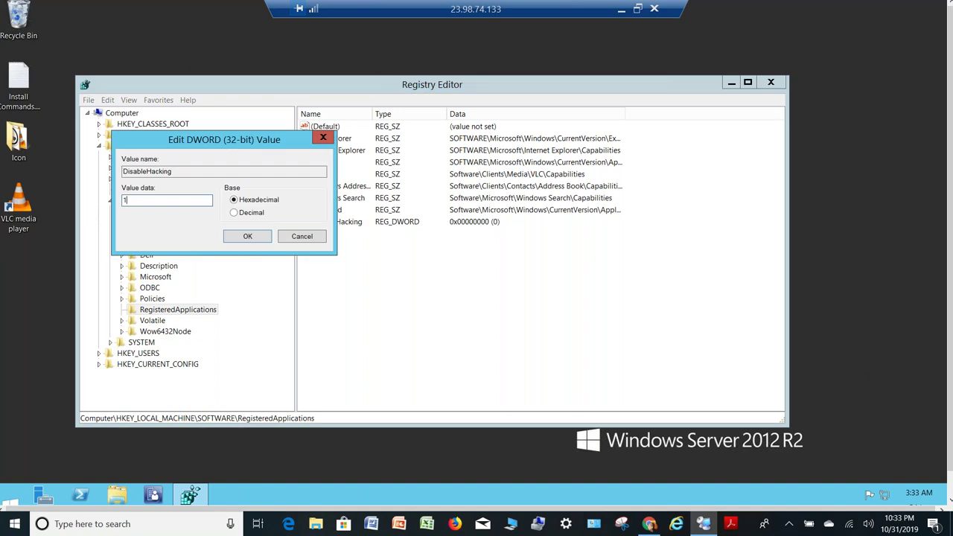
pyautogui.click(249, 237)
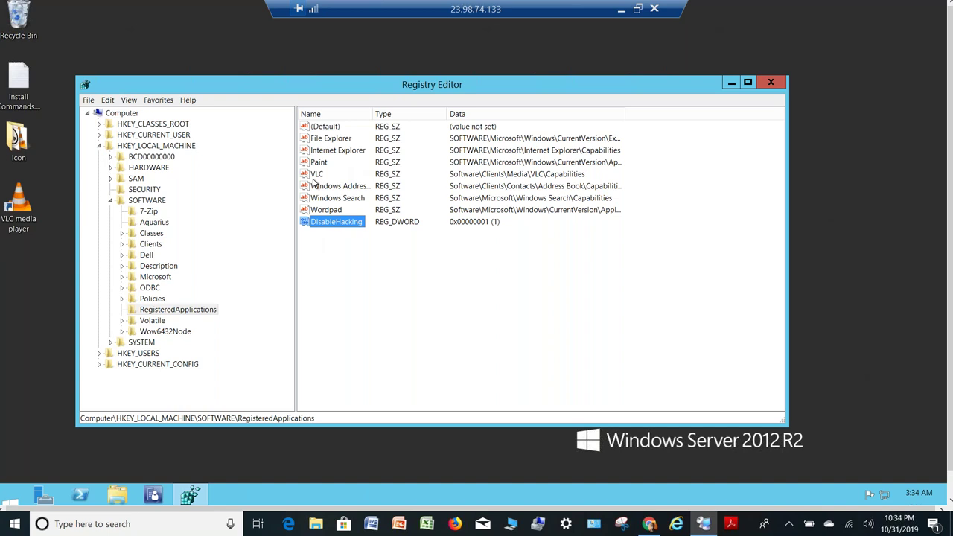
# - Switch to the System Center Configuration Manager console and open Configuration Items under Compliance Settings in Assets and Compliance
pyautogui.click(157, 495)
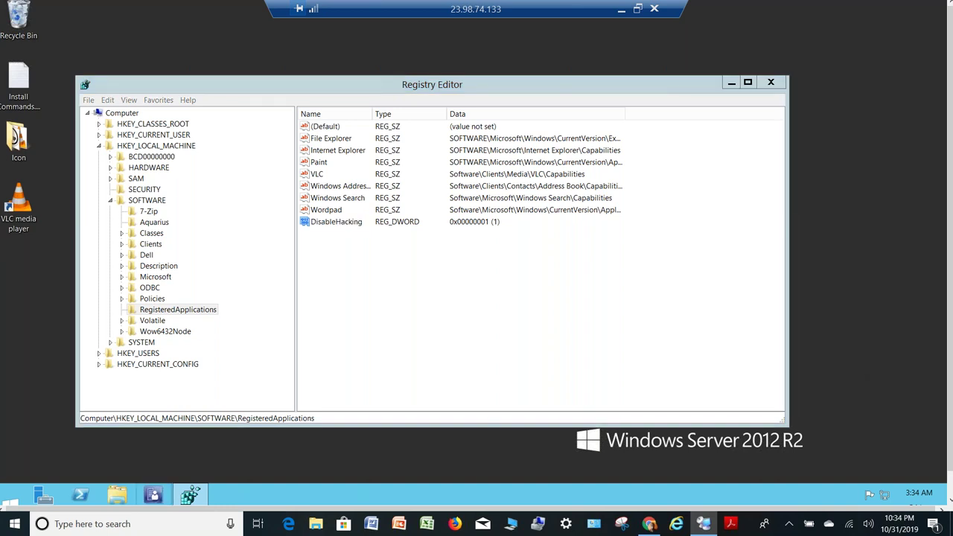
pyautogui.click(336, 221)
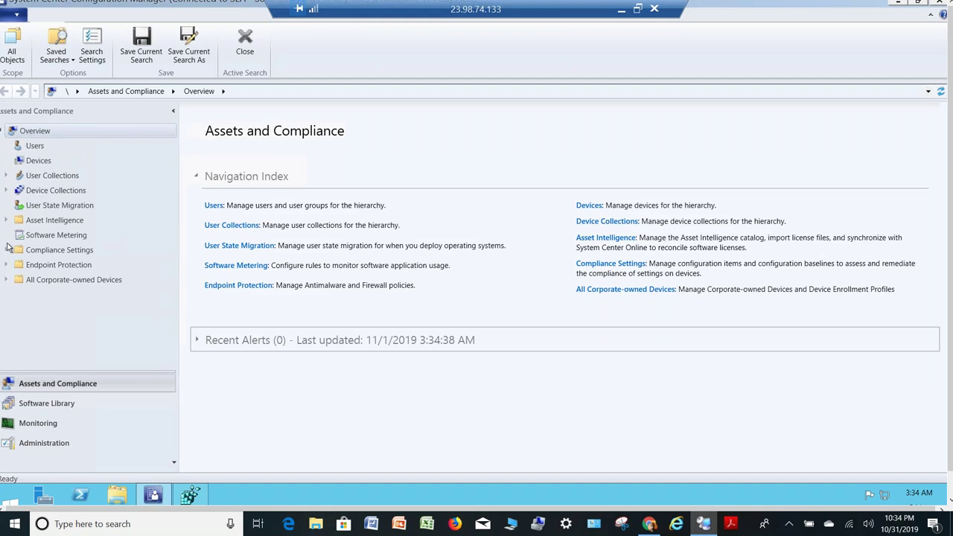
pyautogui.click(6, 220)
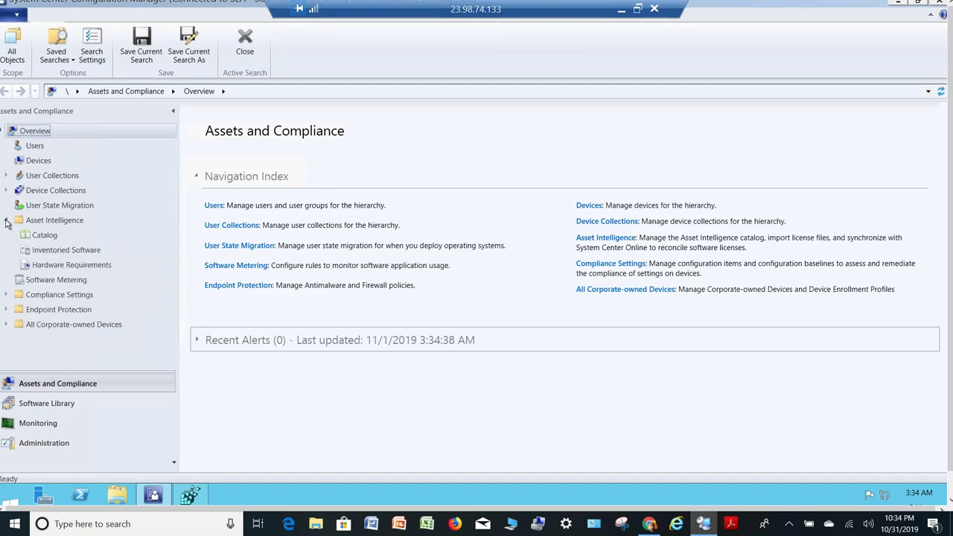
pyautogui.click(7, 220)
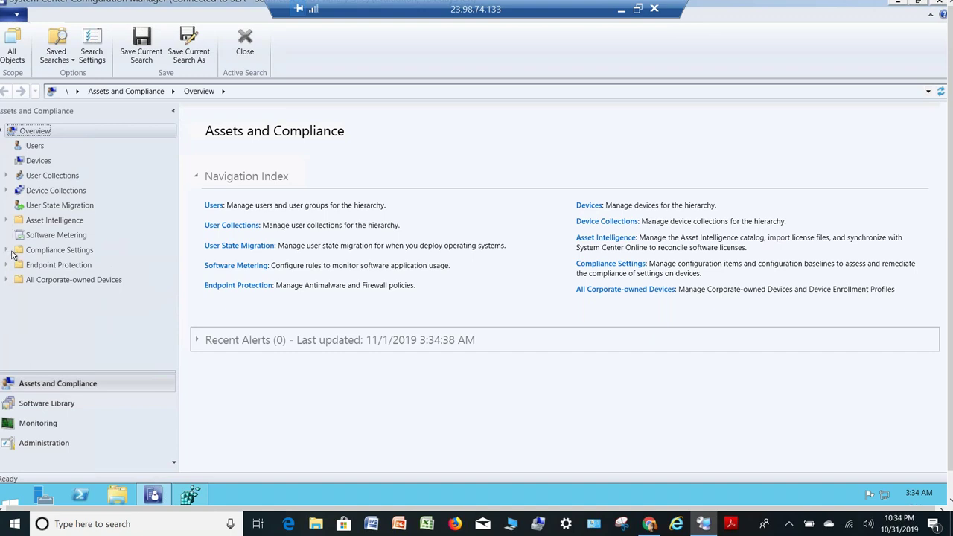
pyautogui.click(7, 250)
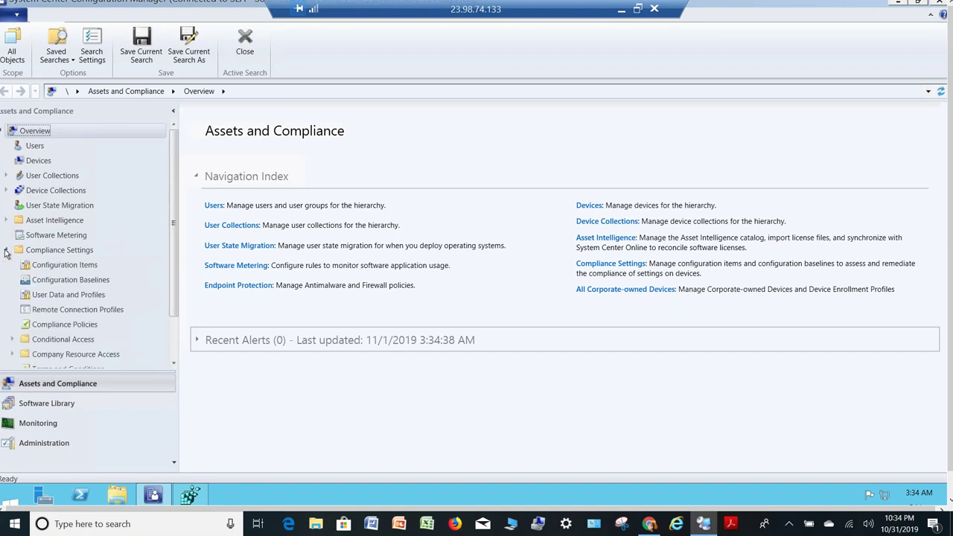
pyautogui.click(64, 271)
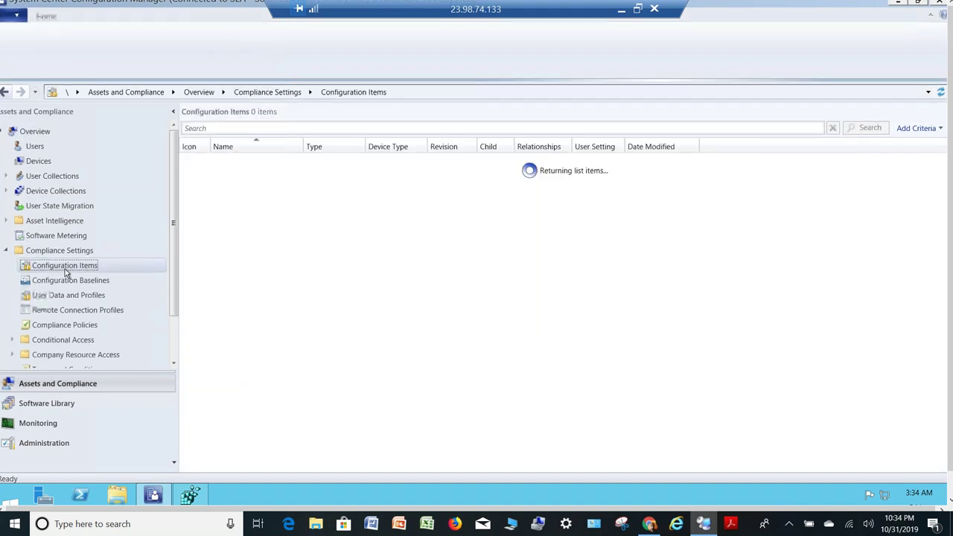
# - Start a Windows Desktops and Servers (custom) configuration item named "1. Disable Hacing Registry", keeping all Windows versions as supported platforms
pyautogui.rightClick(65, 270)
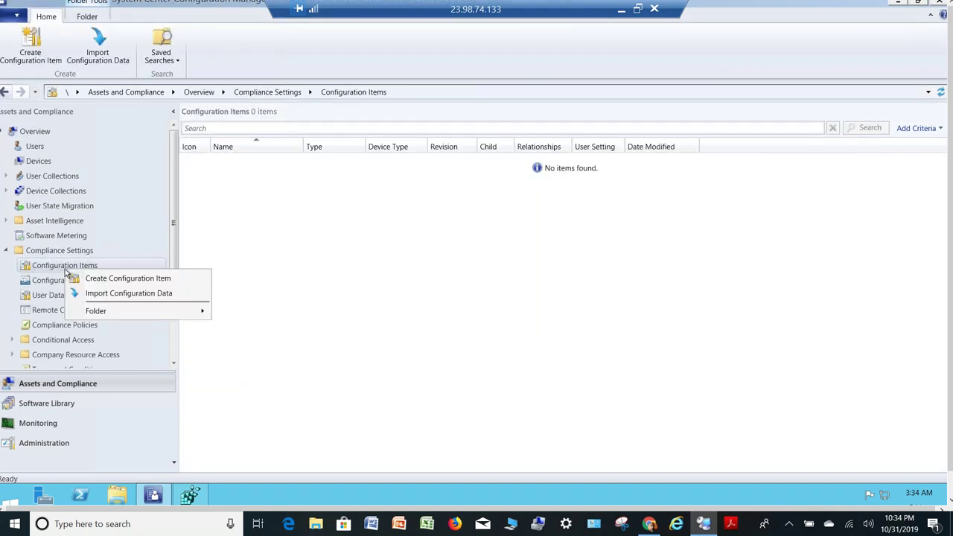
pyautogui.click(125, 280)
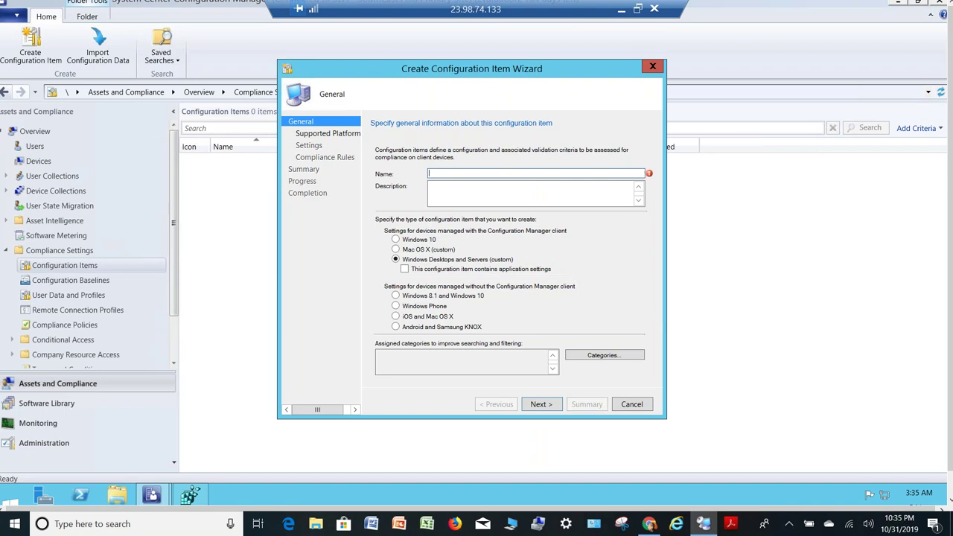
pyautogui.write('1. ')
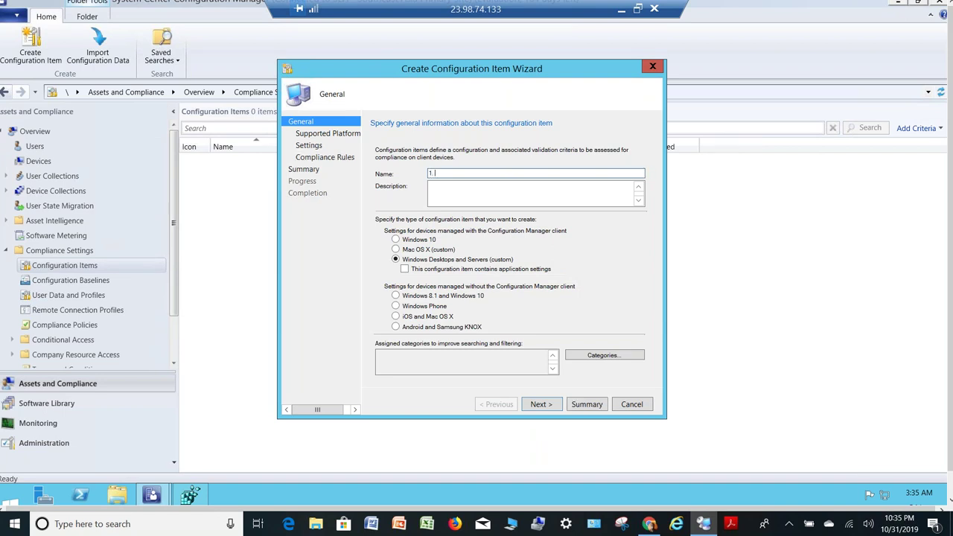
pyautogui.write('Disable Hacing Registry')
pyautogui.click(539, 404)
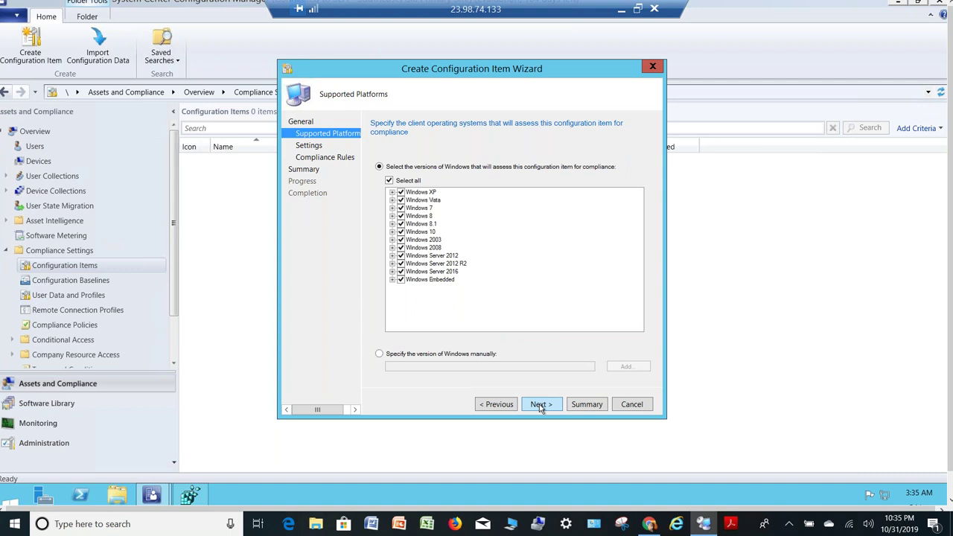
pyautogui.click(539, 405)
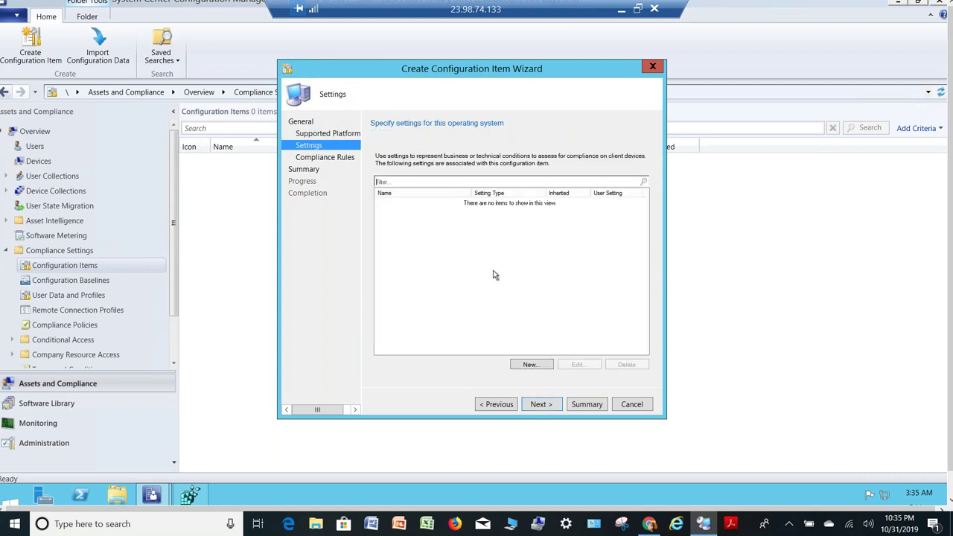
# - Add a new registry value setting to the configuration item and name it "Disable Registry Setting"
pyautogui.click(527, 363)
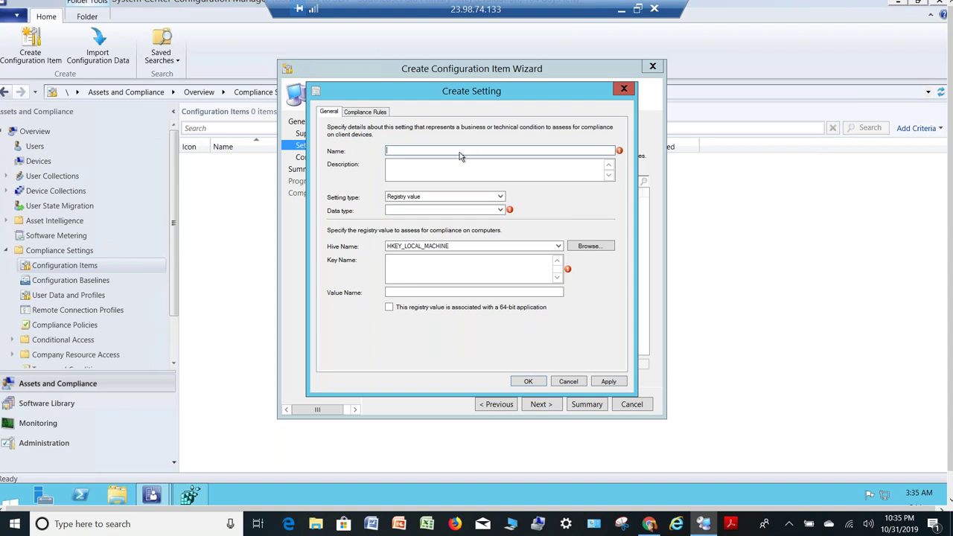
pyautogui.write('Disable Se')
pyautogui.press('BackSpace')
pyautogui.press('BackSpace')
pyautogui.write('Registry Setting')
# - Point the setting to the DisableHacking value in HKEY_LOCAL_MACHINE\SOFTWARE\RegisteredApplications, with a rule that it must exist and equal 1
pyautogui.click(610, 249)
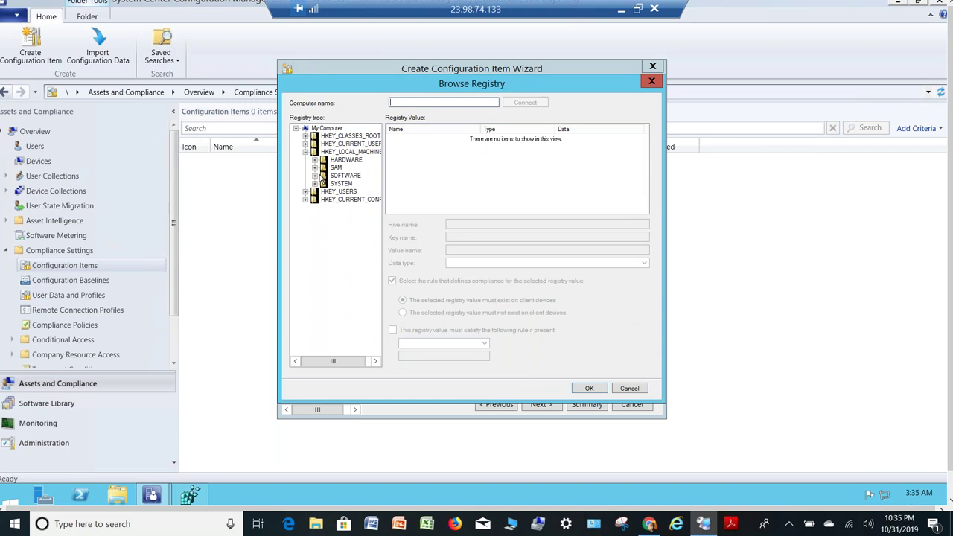
pyautogui.click(314, 176)
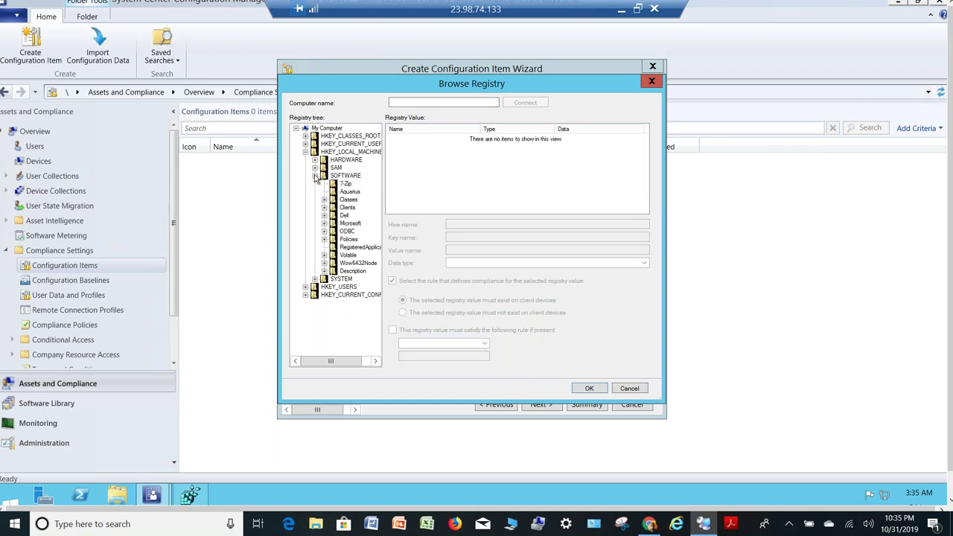
pyautogui.click(358, 248)
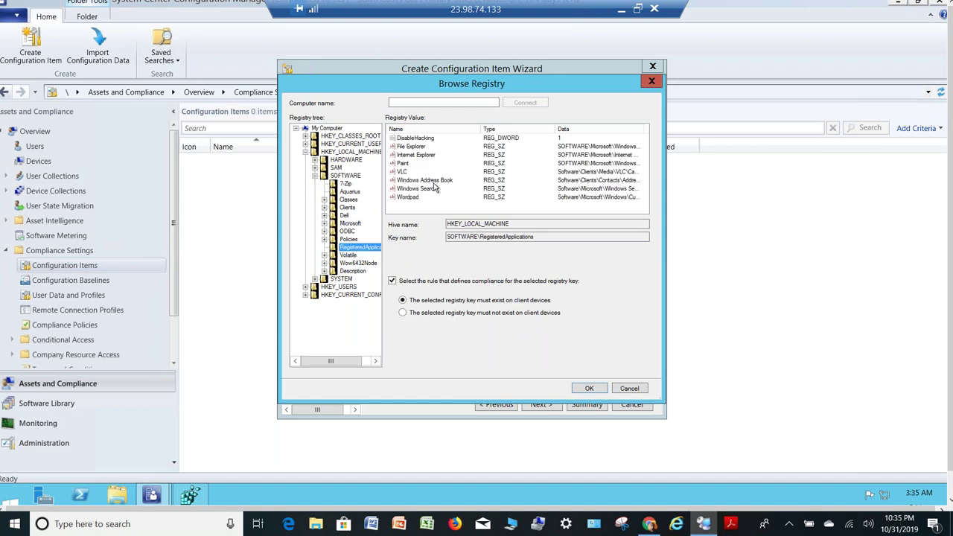
pyautogui.click(421, 140)
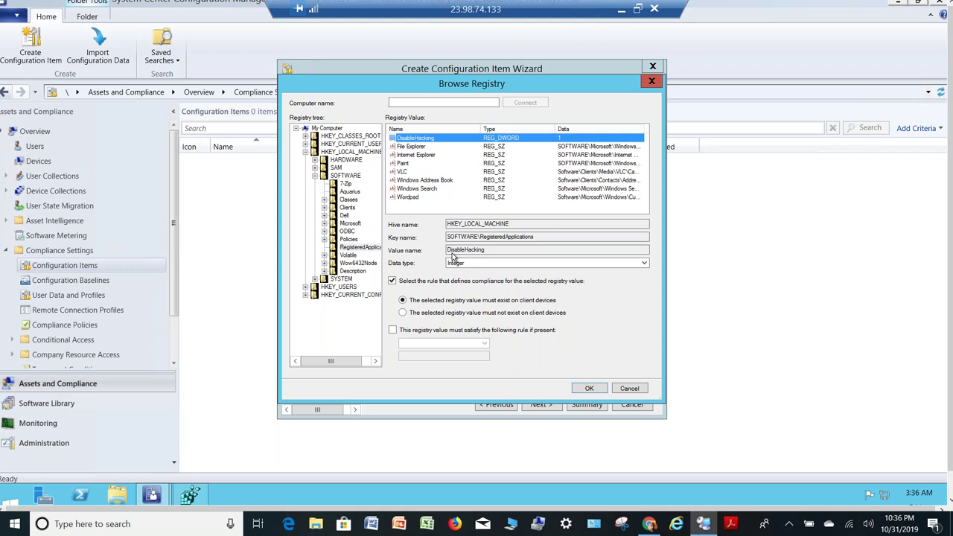
pyautogui.click(393, 330)
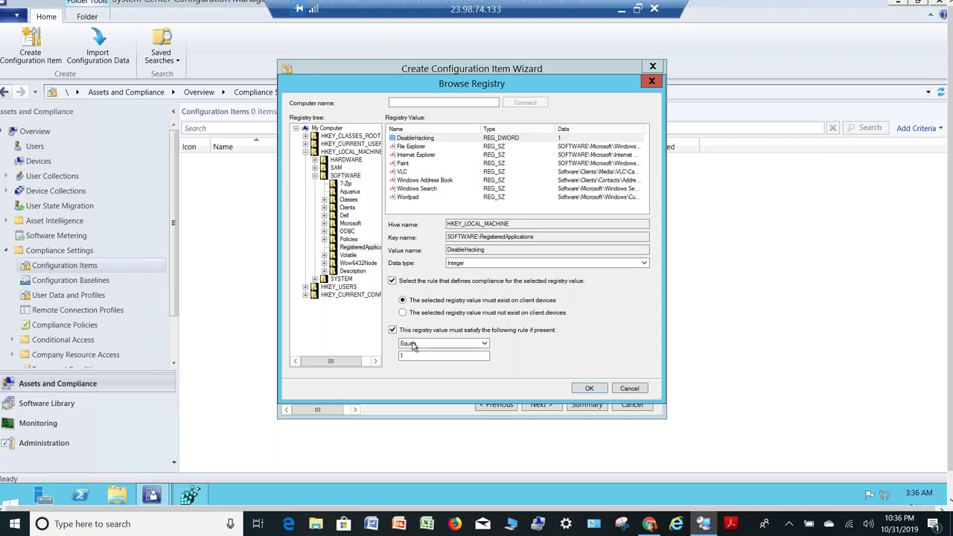
pyautogui.click(589, 387)
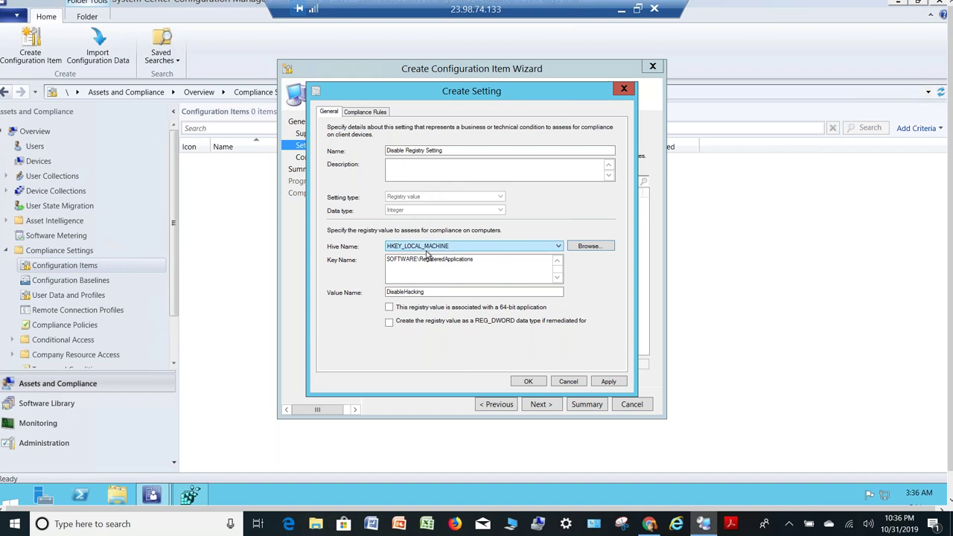
pyautogui.click(429, 292)
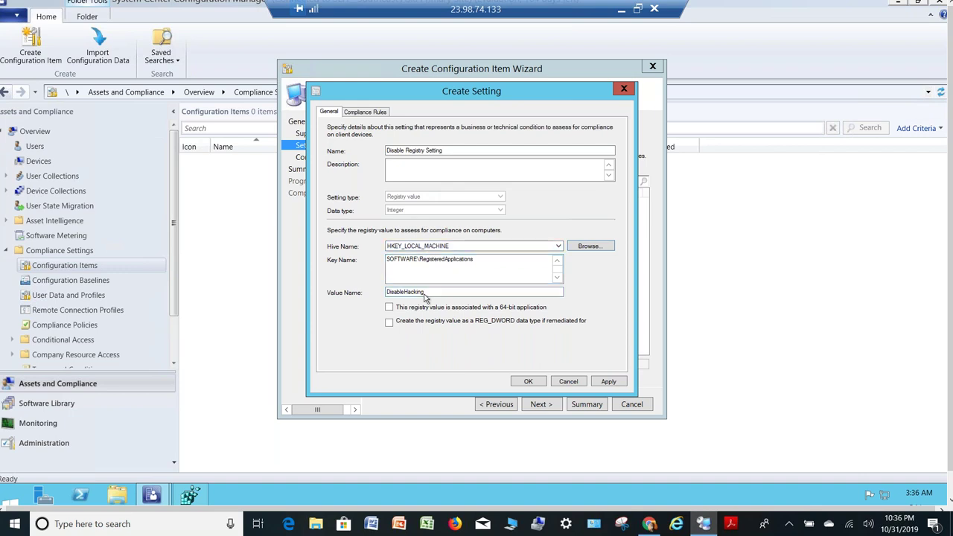
# - Save the registry setting and finish creating the configuration item with its existing compliance rules
pyautogui.click(468, 244)
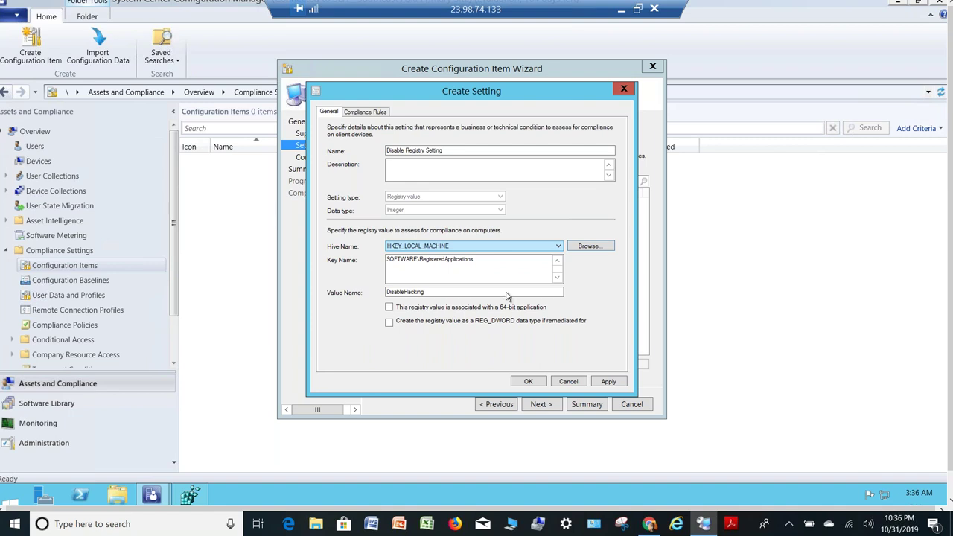
pyautogui.click(527, 339)
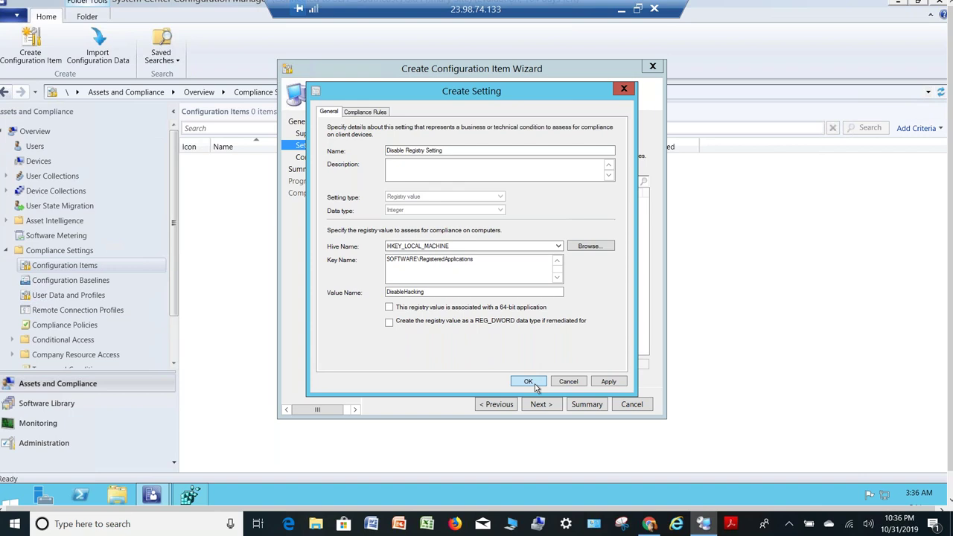
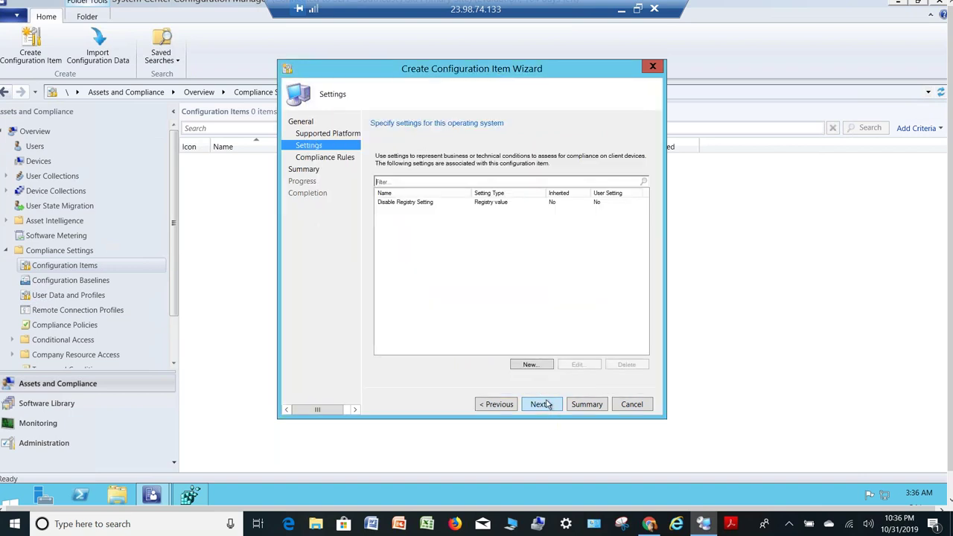
pyautogui.click(540, 404)
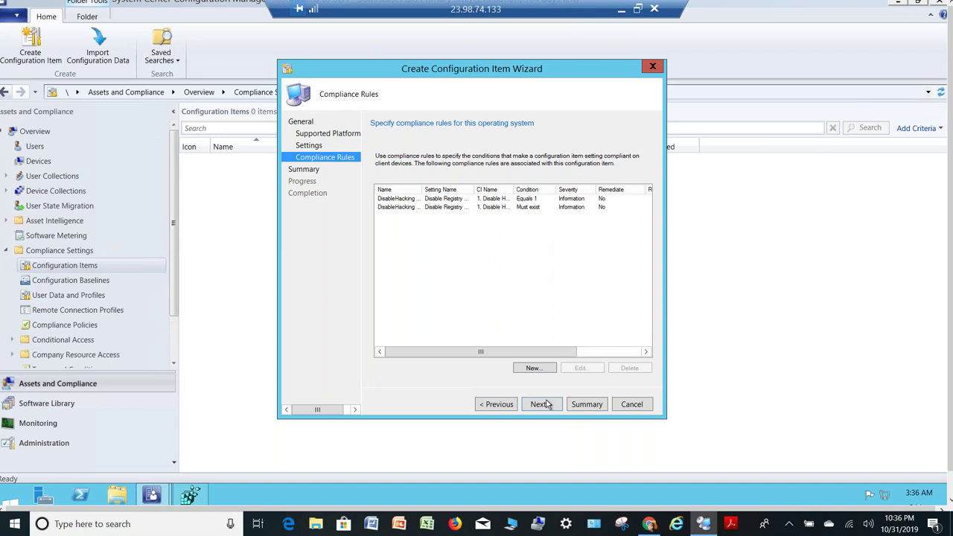
pyautogui.click(540, 404)
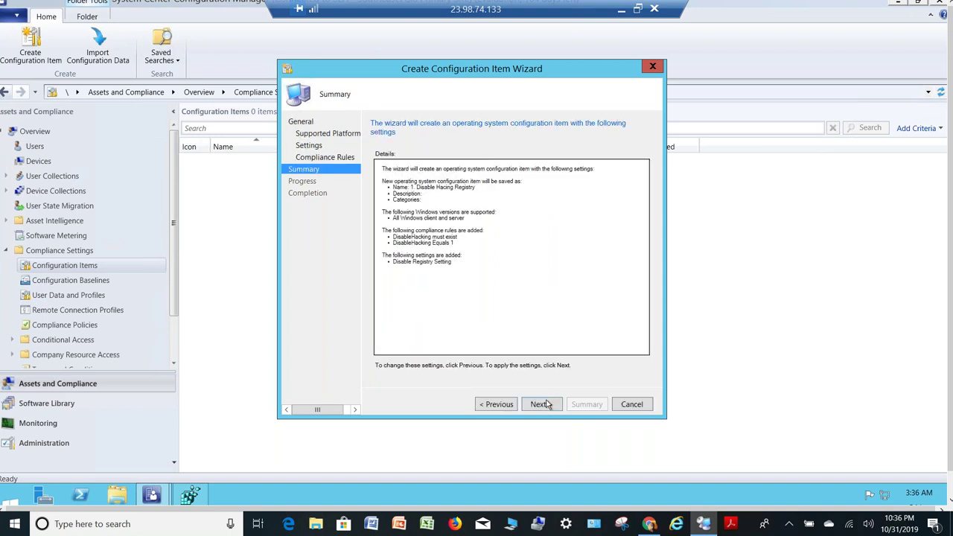
pyautogui.click(532, 406)
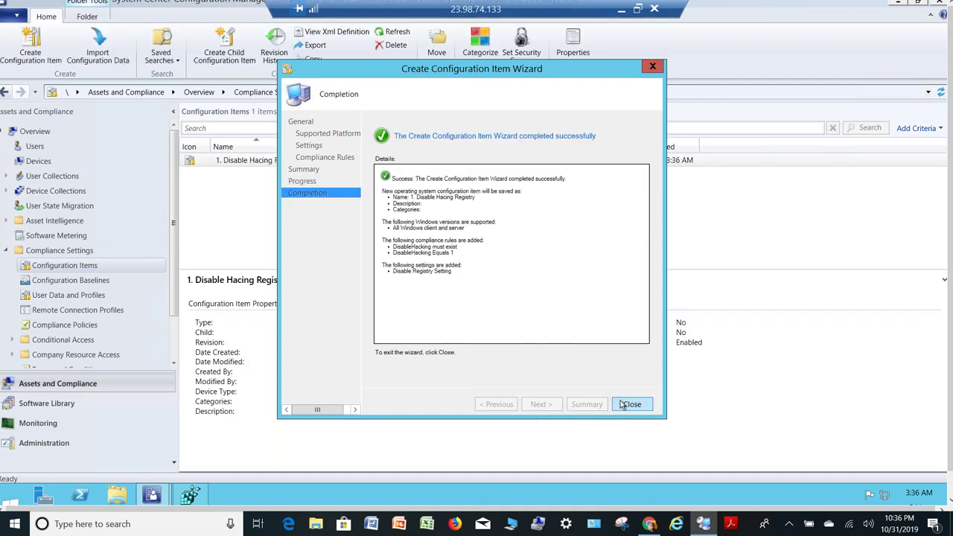
pyautogui.click(630, 404)
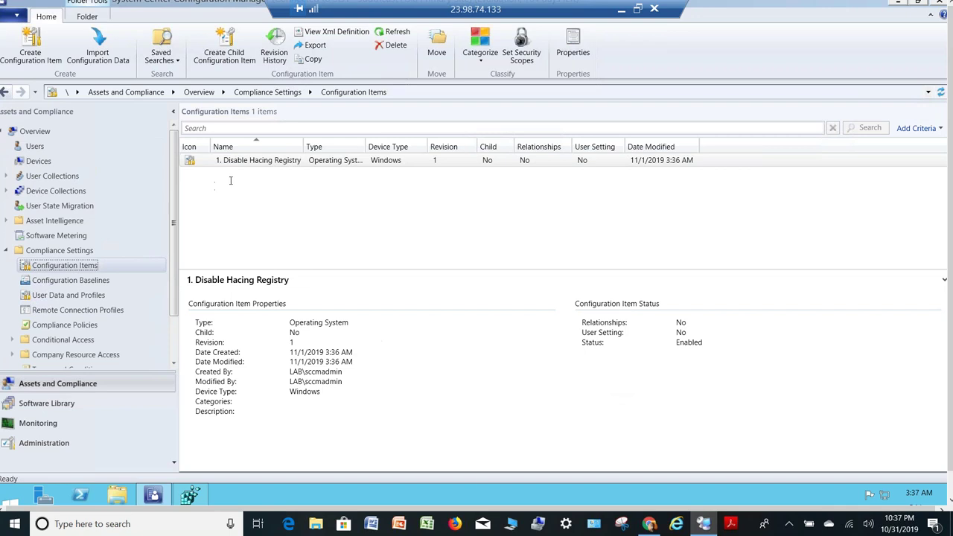
pyautogui.click(310, 163)
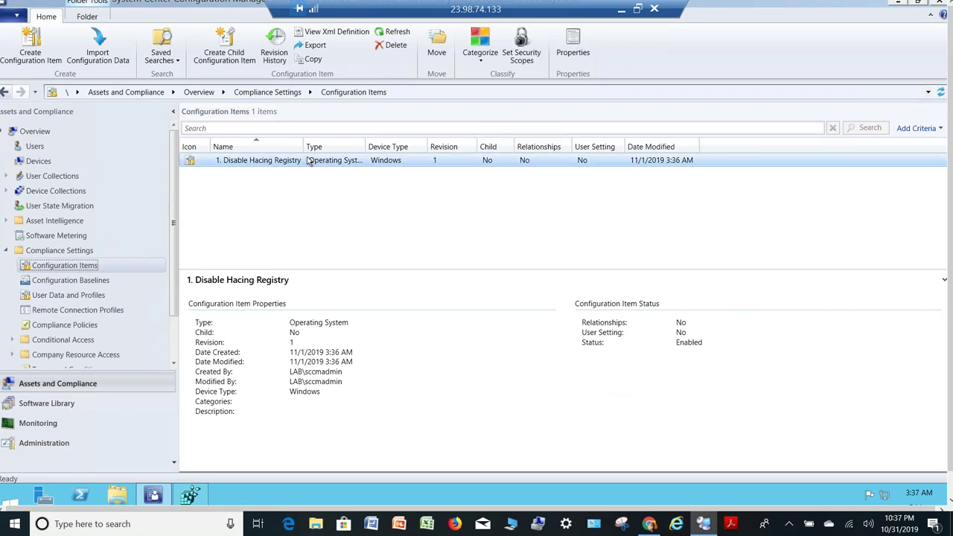
# - Start a new configuration baseline under Compliance Settings and name it "1. Regsitry Baseline"
pyautogui.click(75, 281)
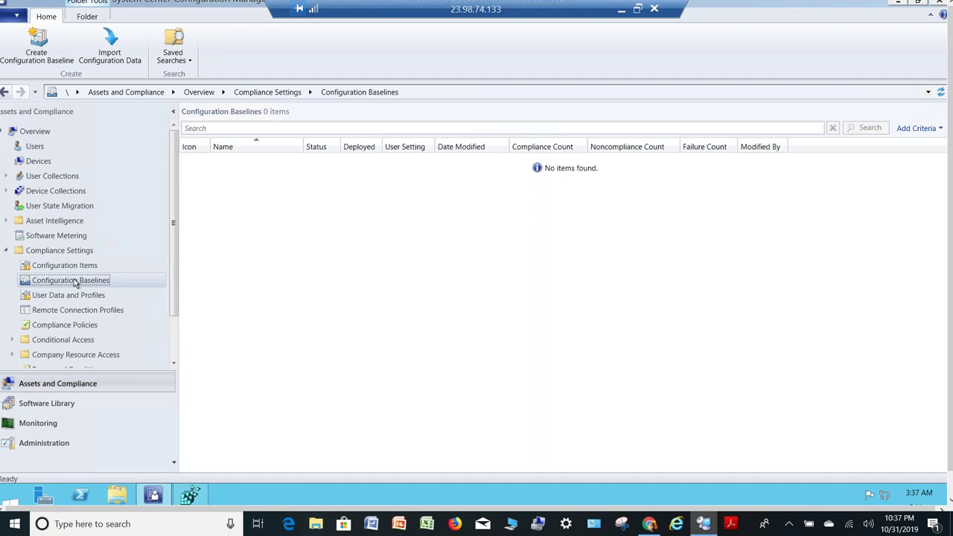
pyautogui.rightClick(74, 282)
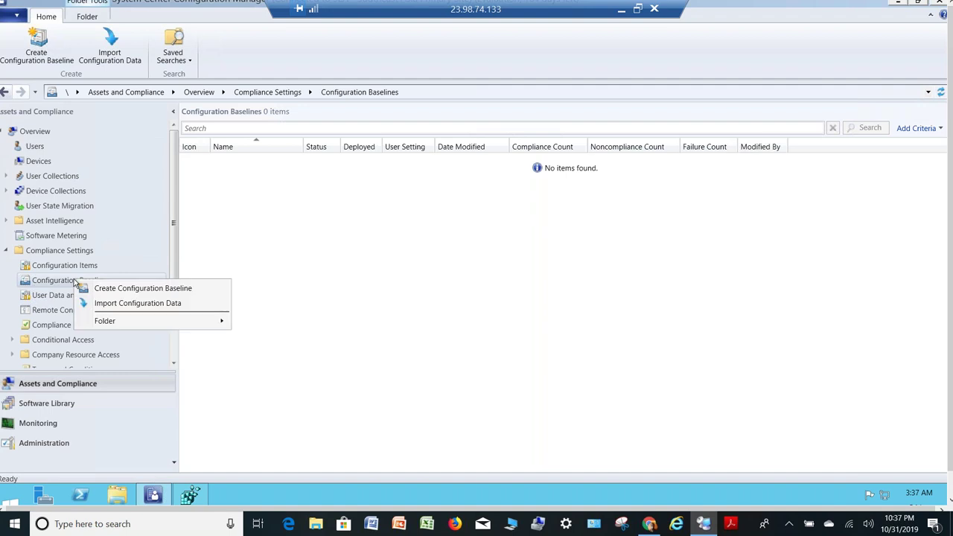
pyautogui.click(132, 289)
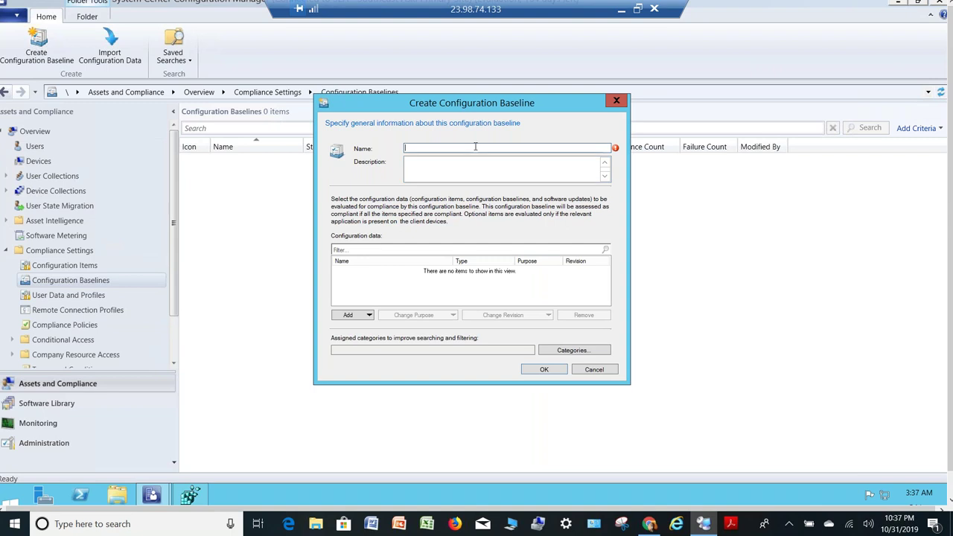
pyautogui.write('1. Regstry Baseline')
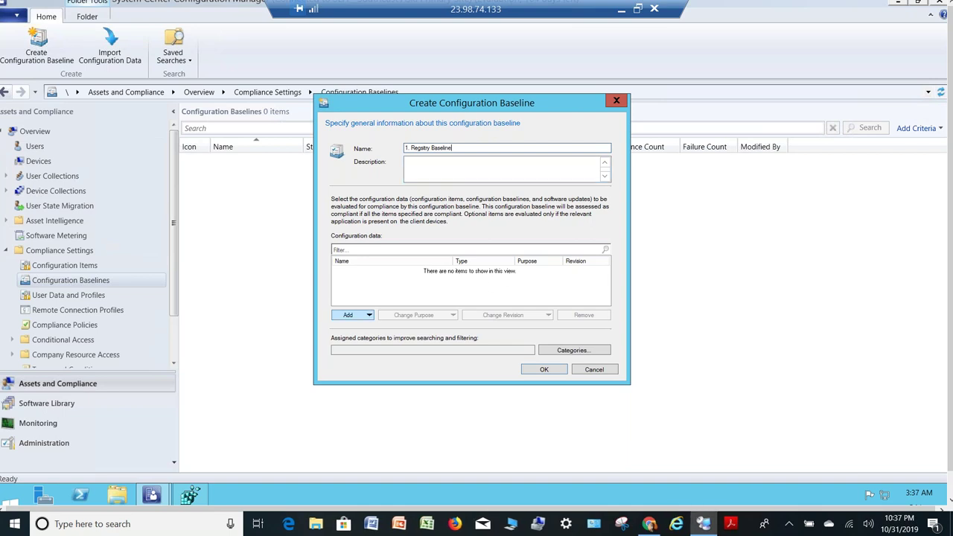
# - Add the "1. Disable Hacing Registry" configuration item to the baseline and create the baseline
pyautogui.click(350, 315)
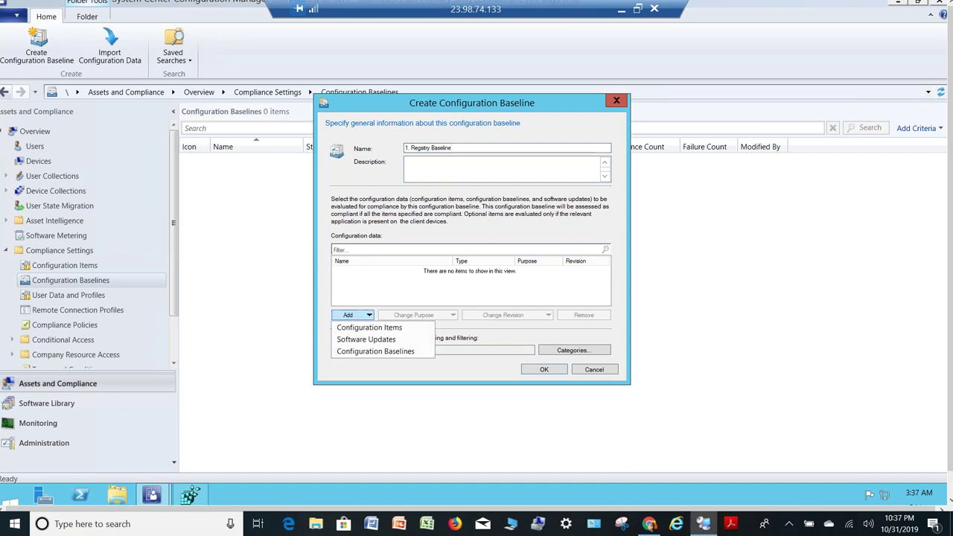
pyautogui.click(368, 328)
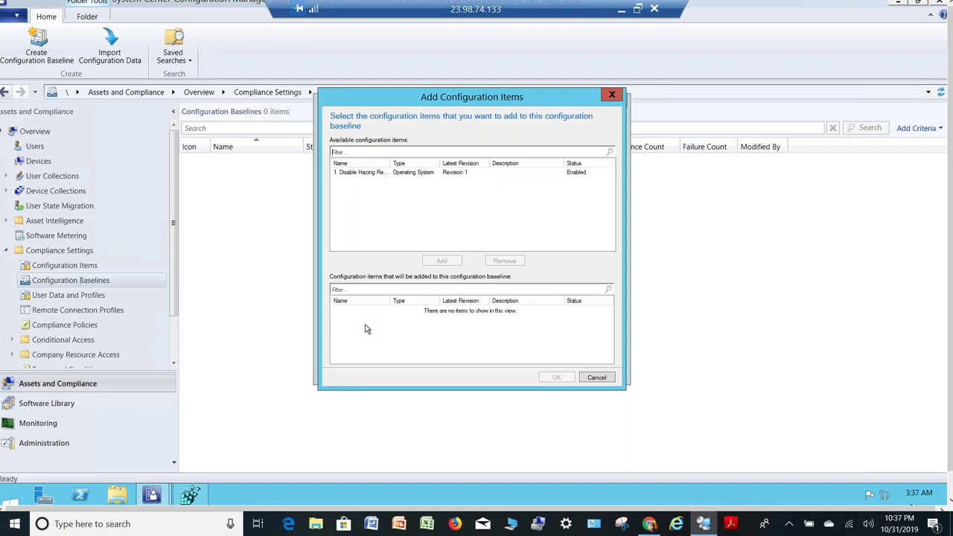
pyautogui.click(386, 174)
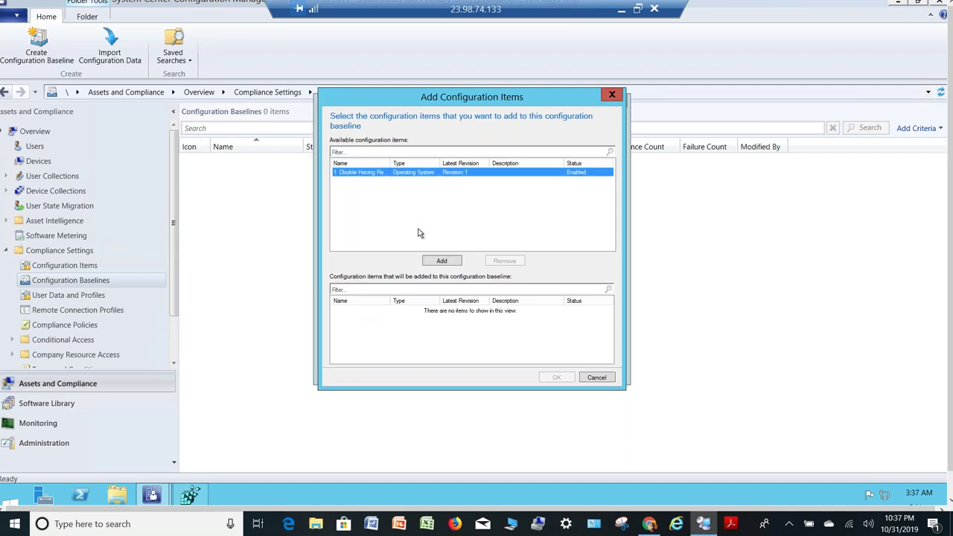
pyautogui.click(442, 261)
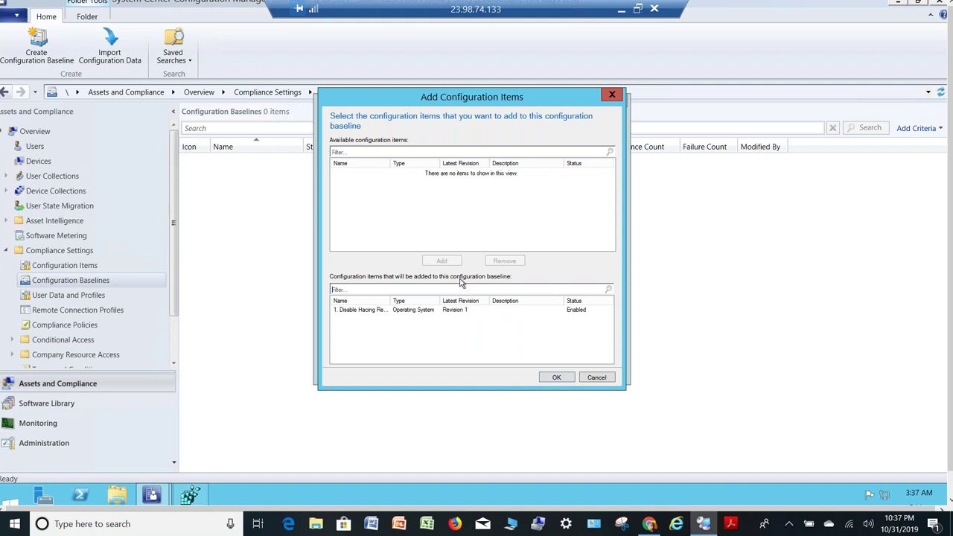
pyautogui.click(564, 378)
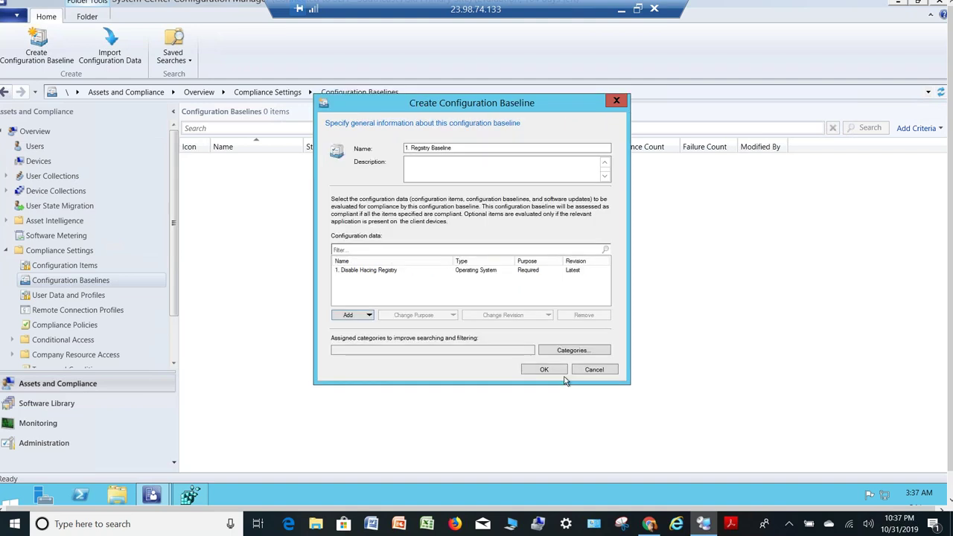
pyautogui.click(543, 369)
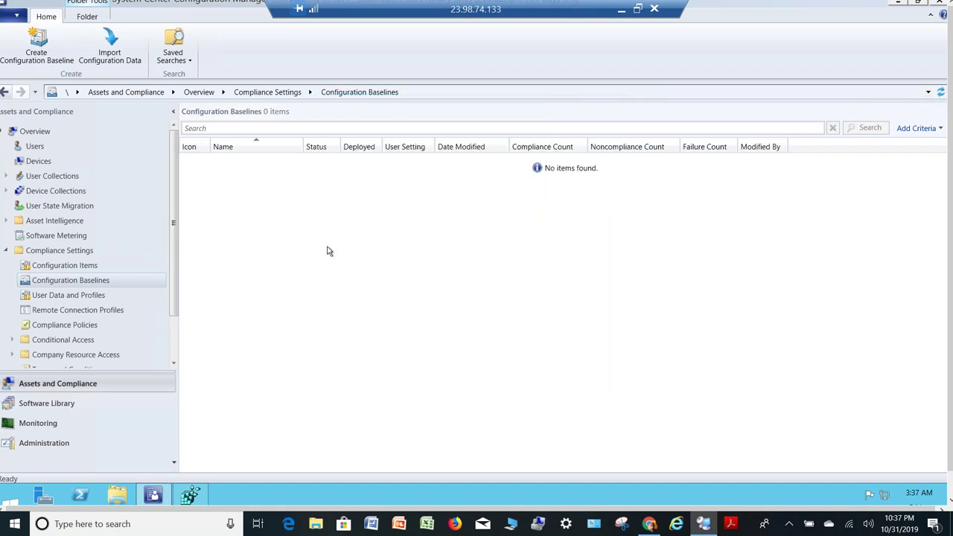
# - Start a deployment of the "1. Regsitry Baseline" configuration baseline and target the All Systems device collection
pyautogui.click(367, 162)
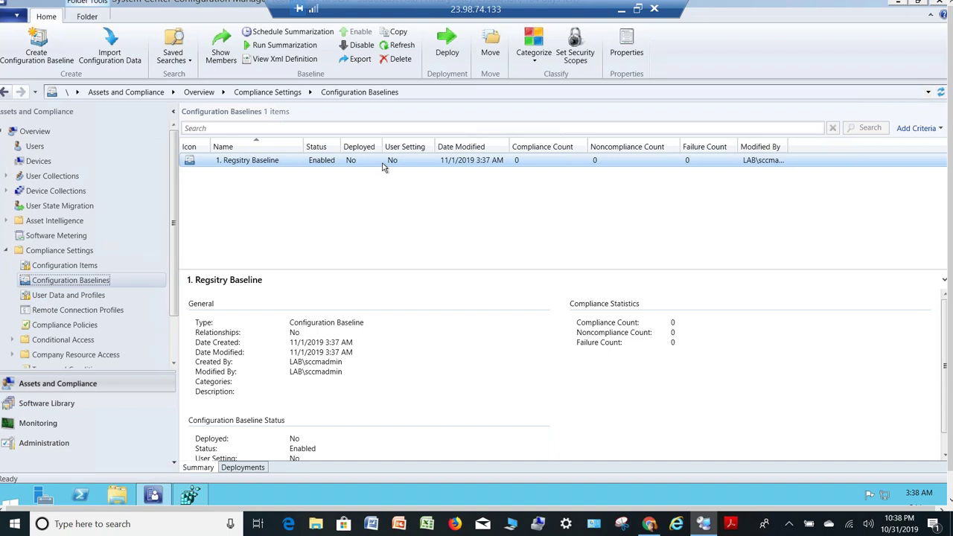
pyautogui.rightClick(333, 163)
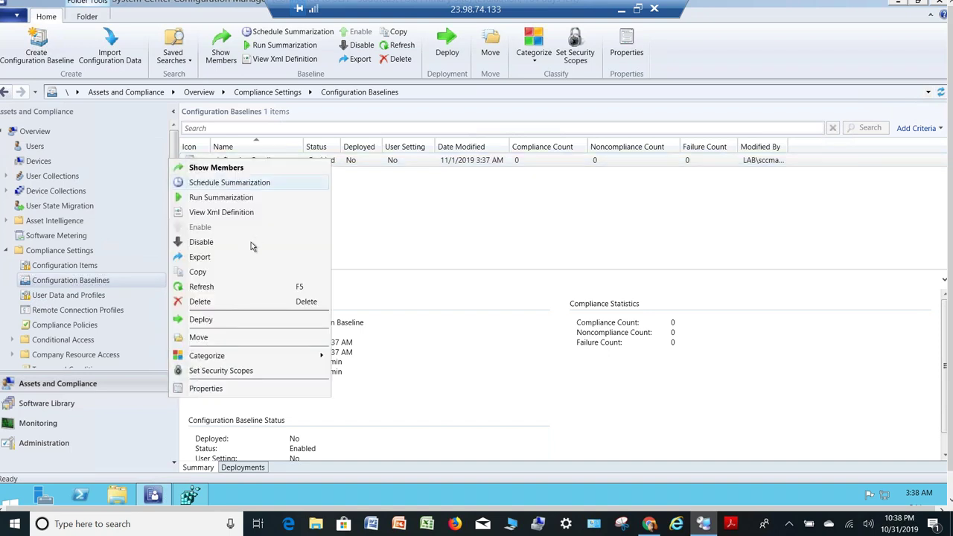
pyautogui.click(214, 327)
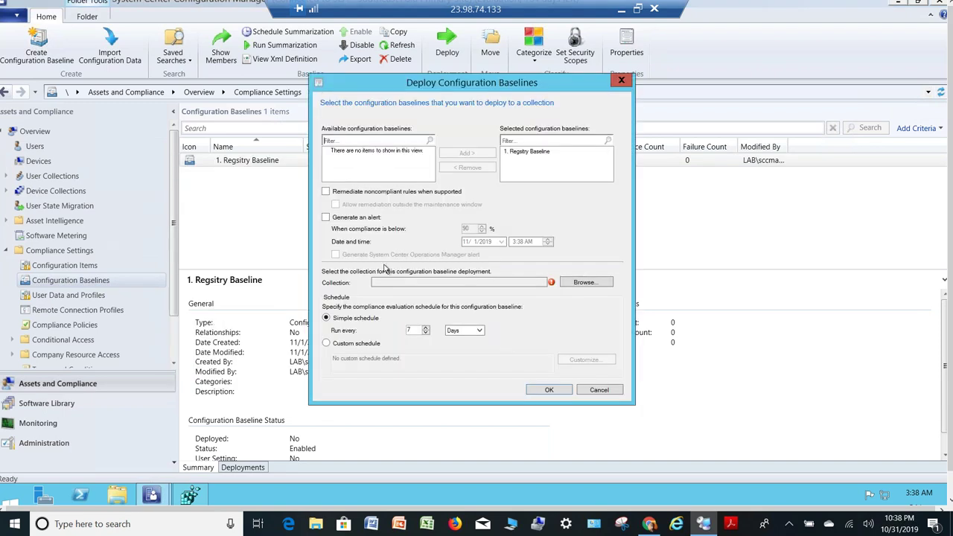
pyautogui.click(585, 282)
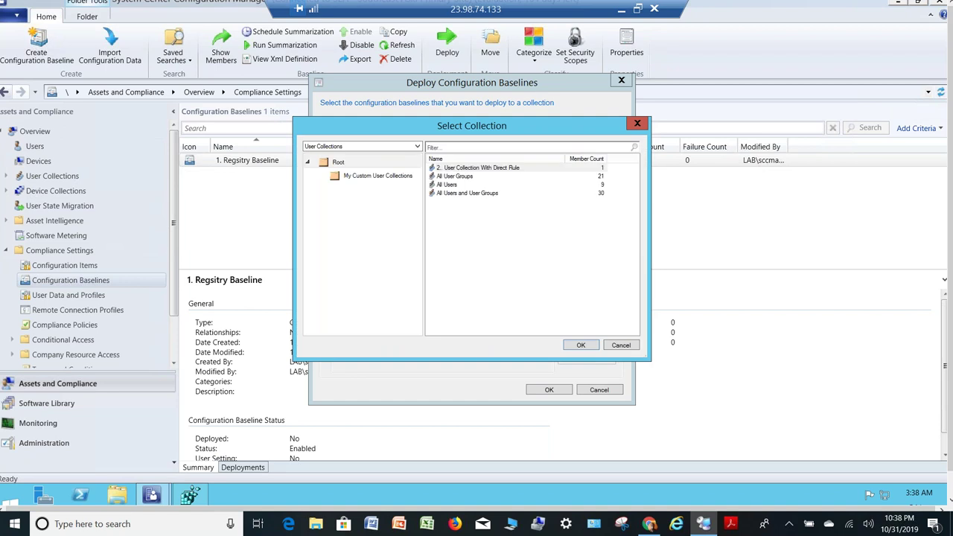
pyautogui.click(403, 146)
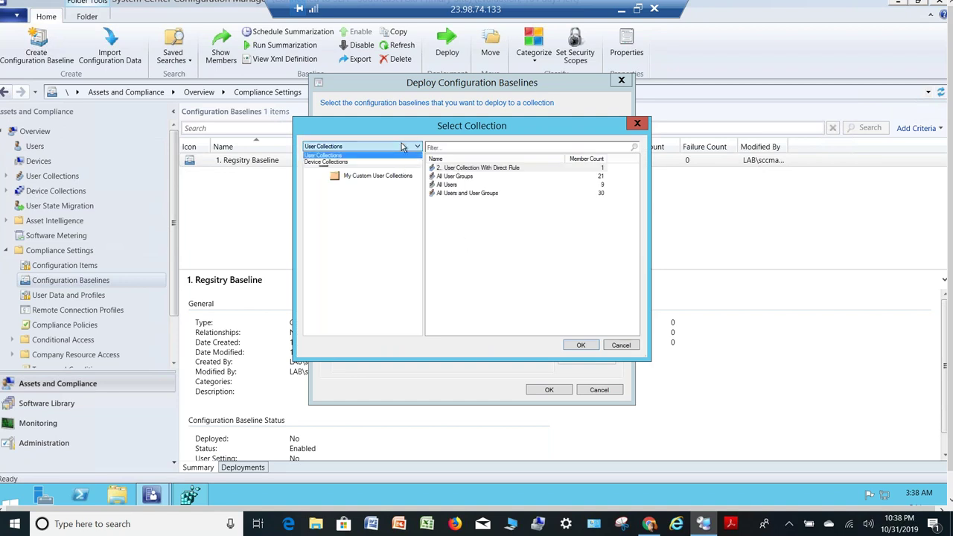
pyautogui.click(332, 162)
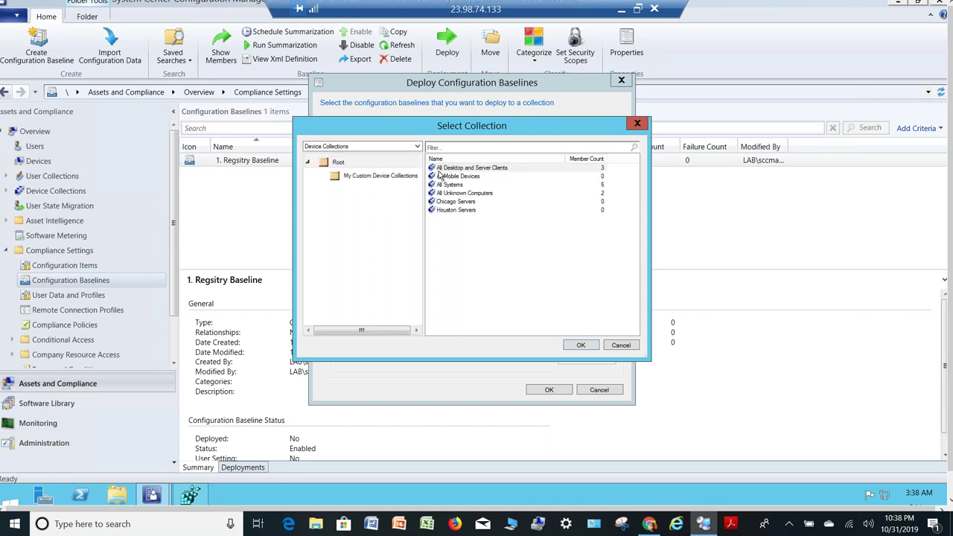
pyautogui.click(462, 185)
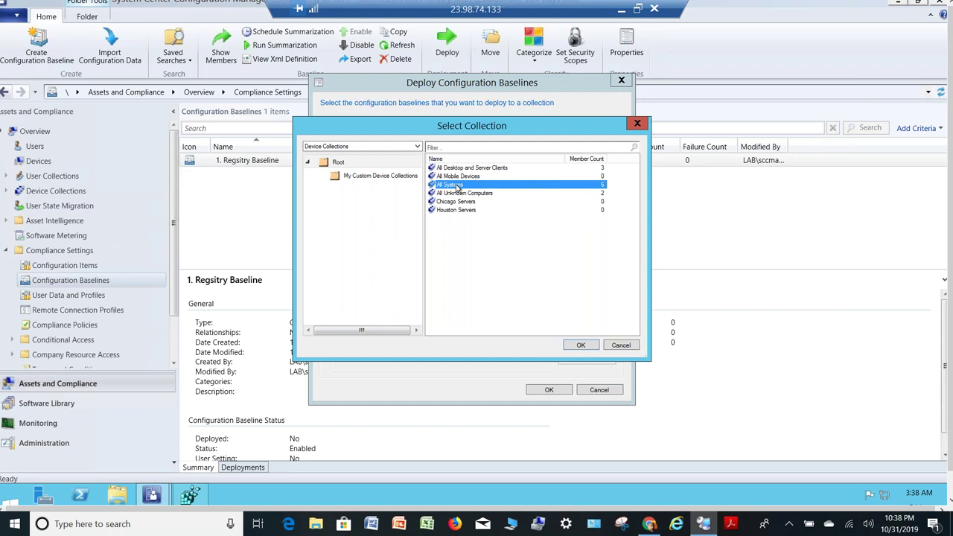
pyautogui.click(579, 345)
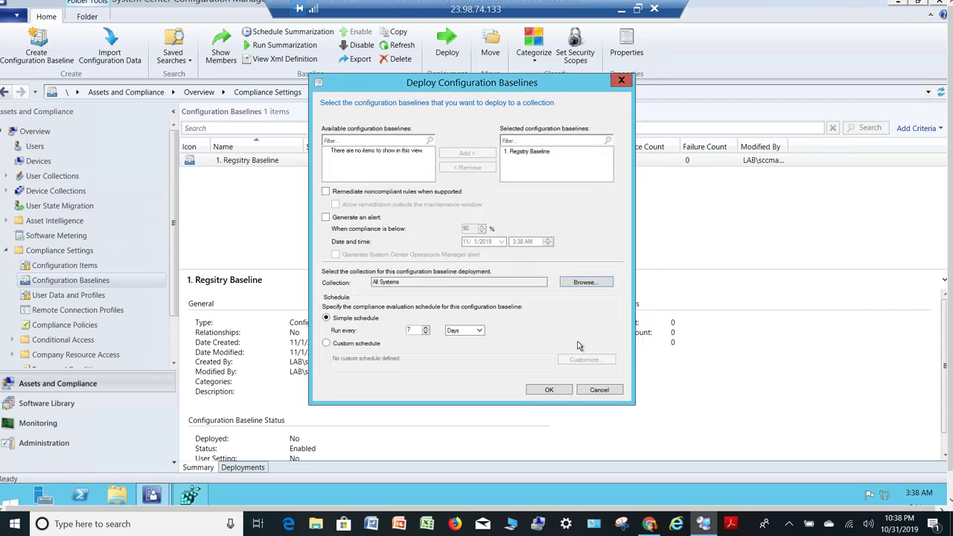
# - Set the compliance evaluation to run every 7 minutes on a simple schedule and deploy the baseline
pyautogui.click(455, 332)
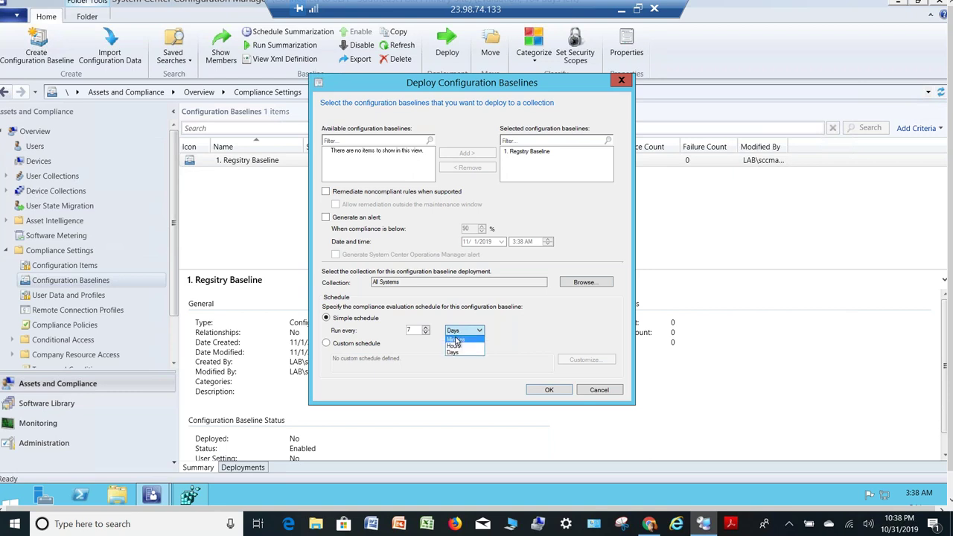
pyautogui.click(456, 339)
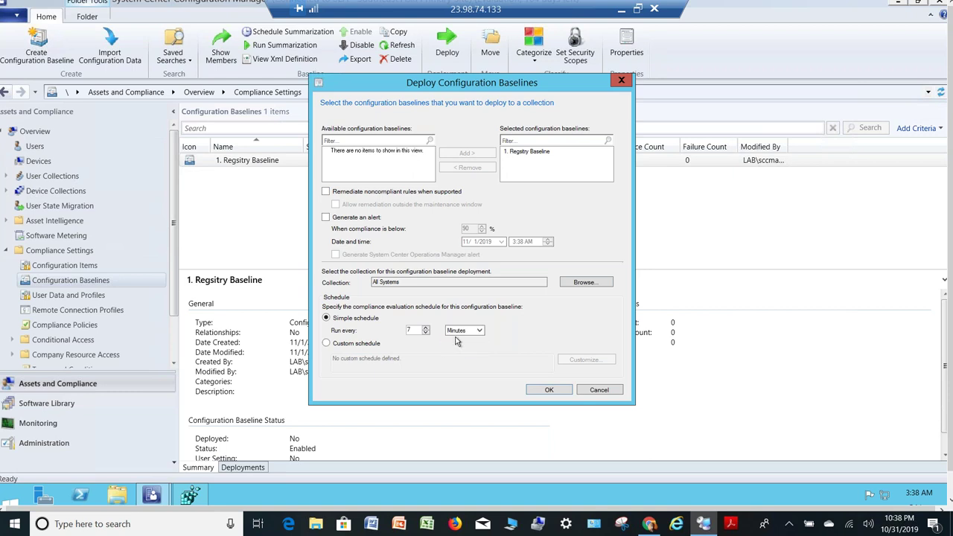
pyautogui.click(548, 390)
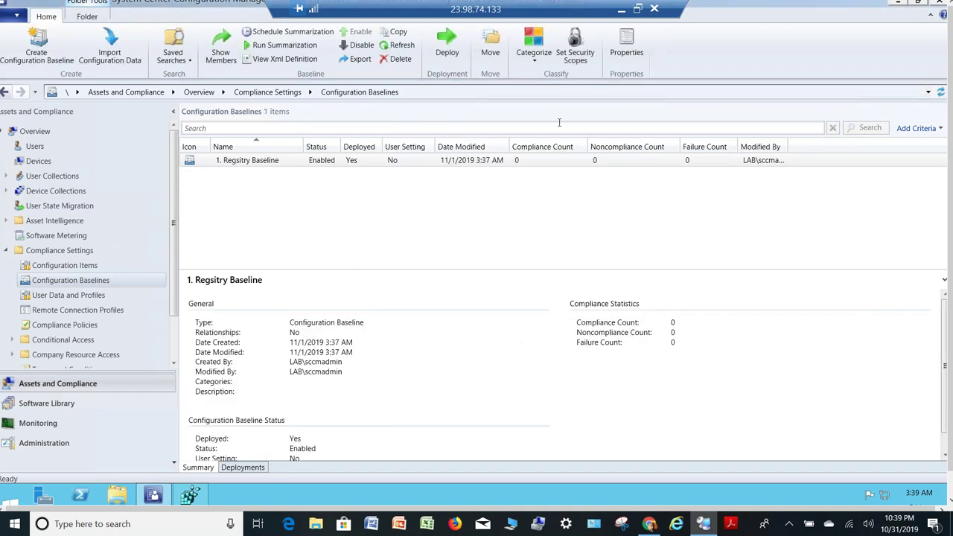
pyautogui.click(301, 162)
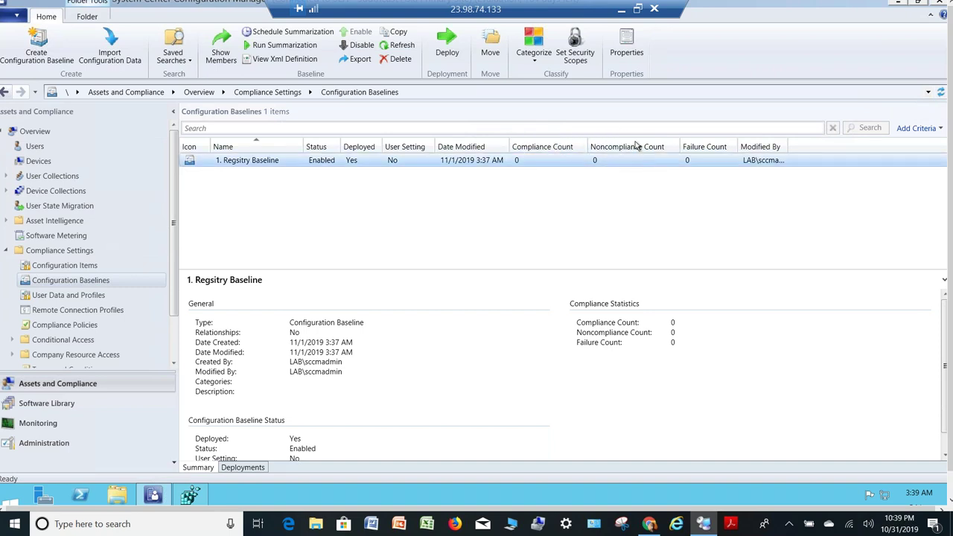
pyautogui.click(625, 165)
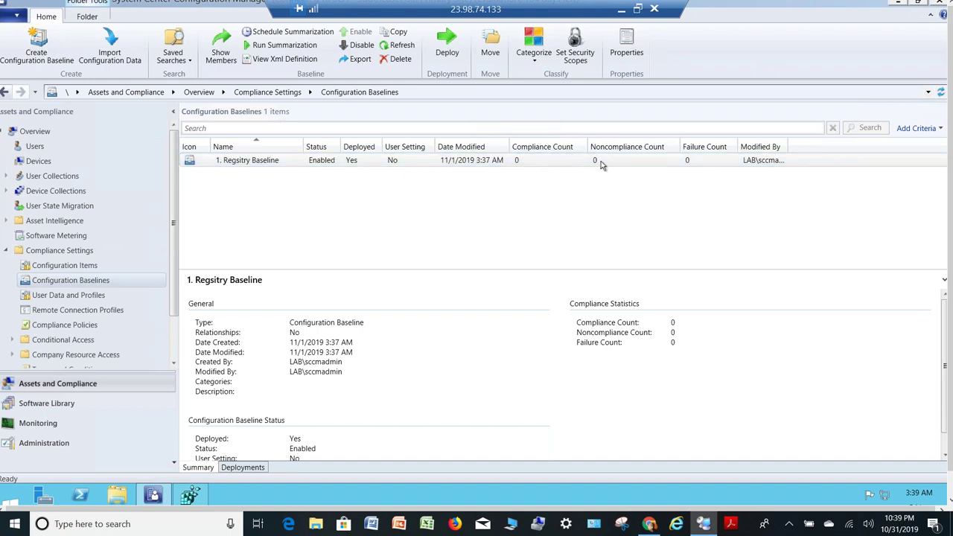
# - Open the Compliance and Settings Management reports under Reporting in the Monitoring workspace
pyautogui.click(108, 422)
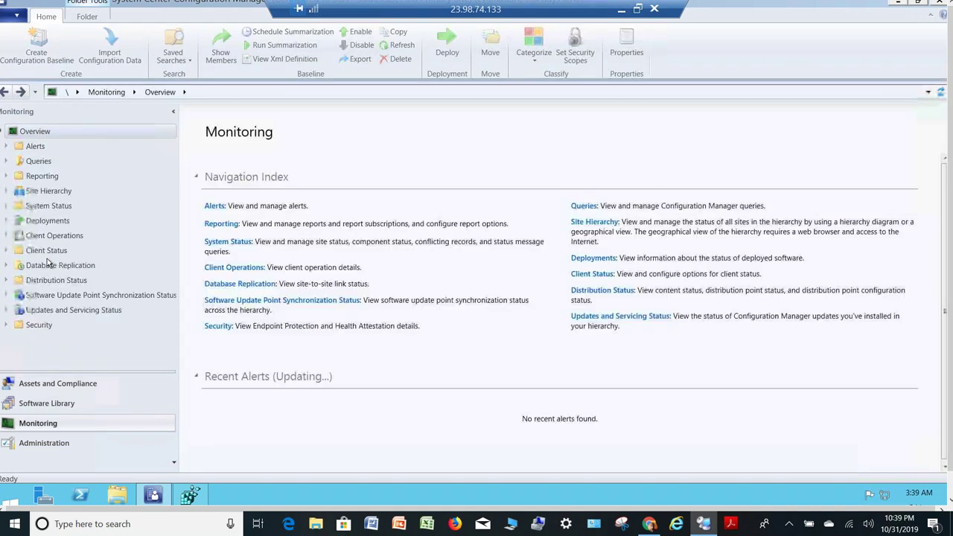
pyautogui.click(5, 177)
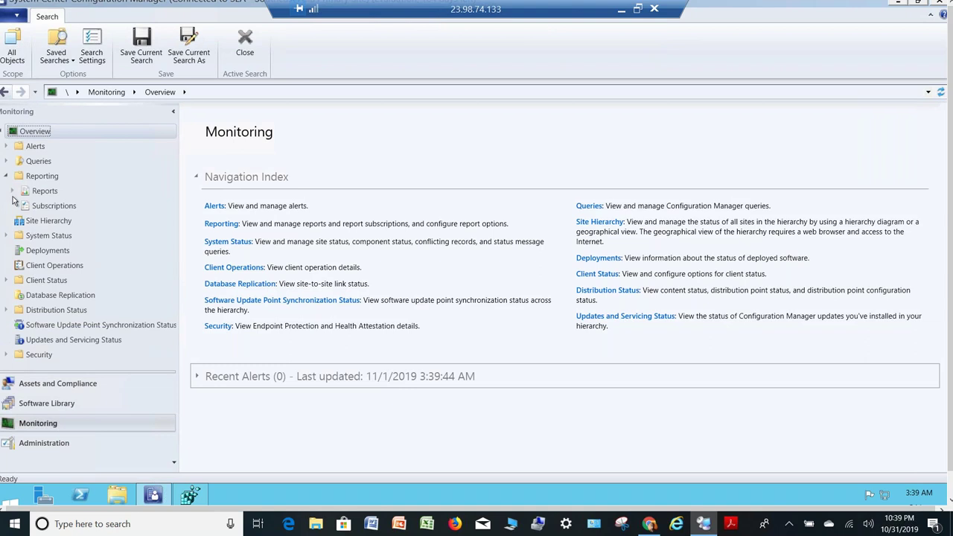
pyautogui.click(13, 192)
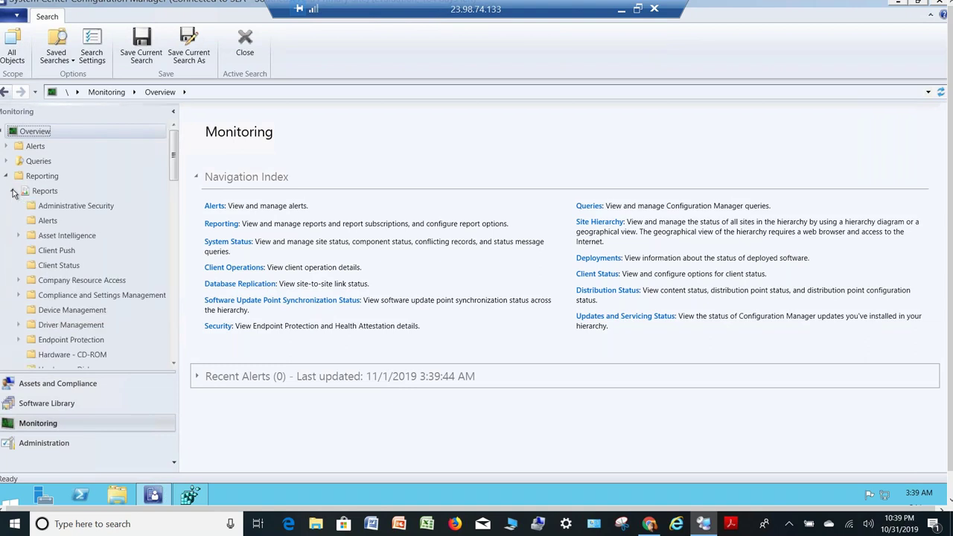
pyautogui.click(85, 296)
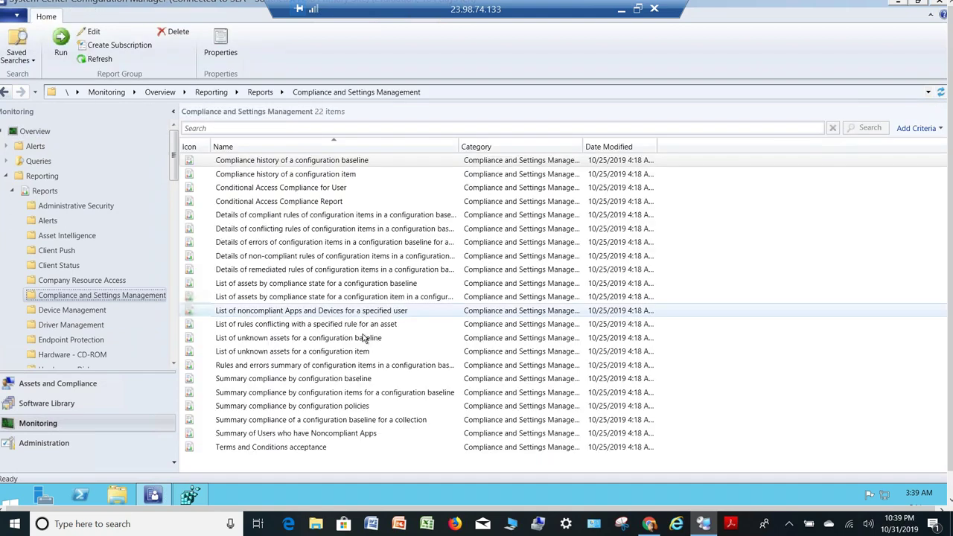
# - Select the "Summary compliance by configuration baseline" report, and return to the "1. Regsitry Baseline" entry among the configuration baselines
pyautogui.click(302, 378)
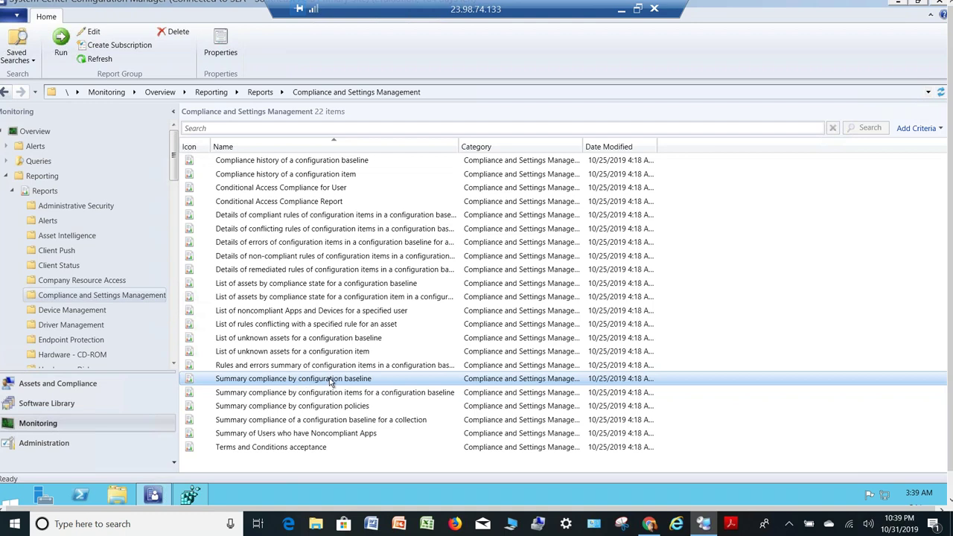
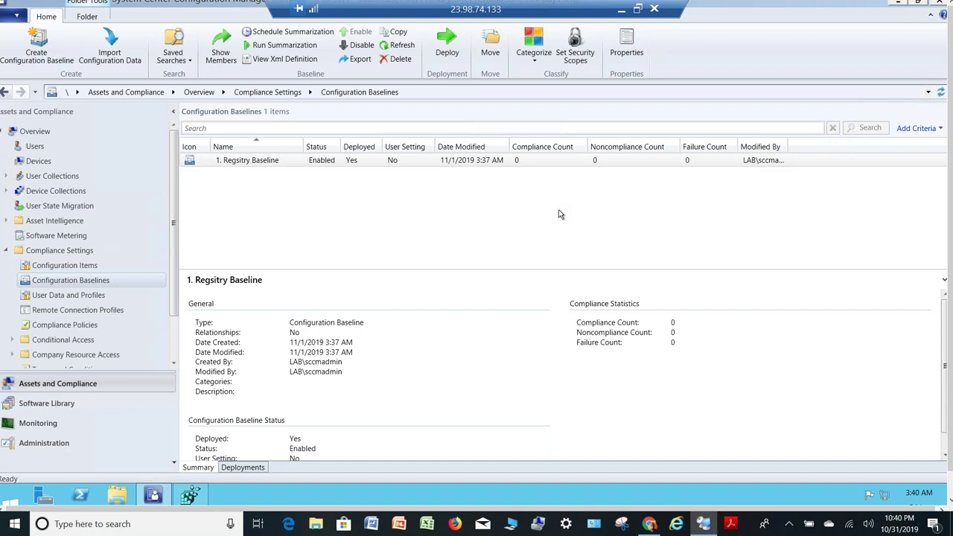
pyautogui.click(315, 165)
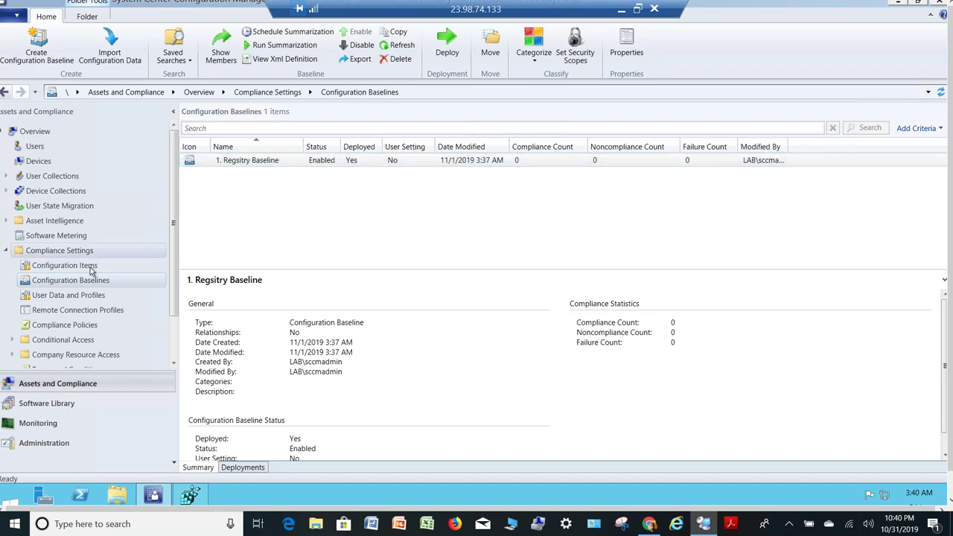
# - Open the properties of the "1. Disable Hacing Registry" configuration item and show its compliance rules with full rule names
pyautogui.click(74, 266)
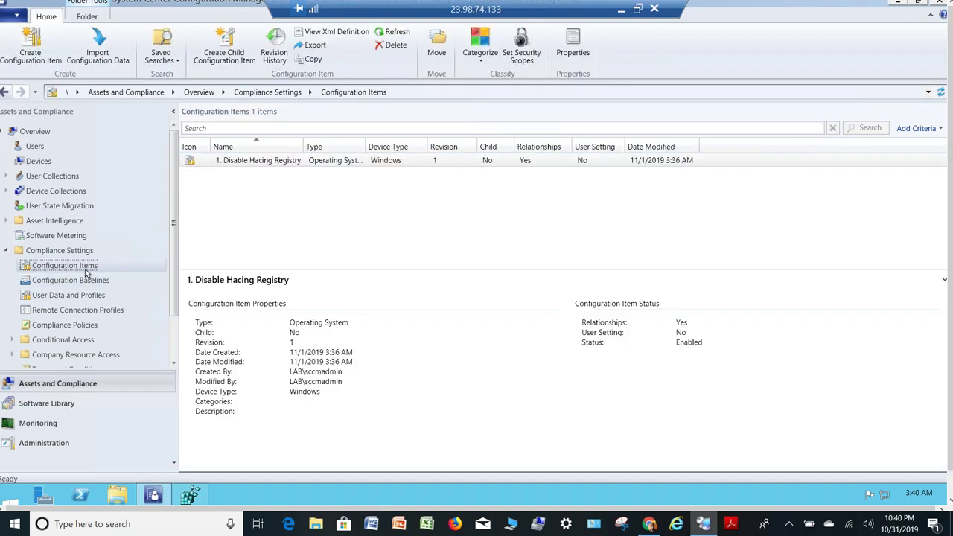
pyautogui.click(310, 160)
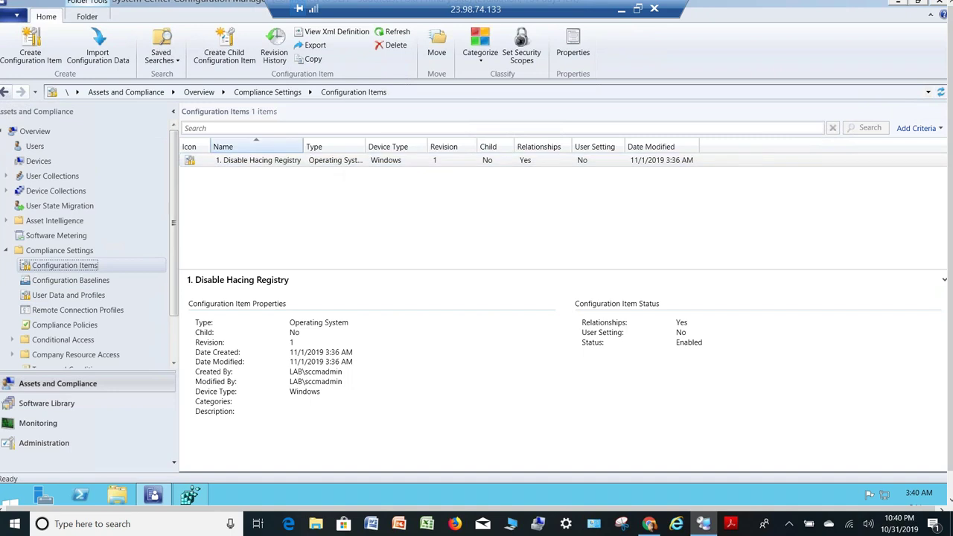
pyautogui.rightClick(364, 167)
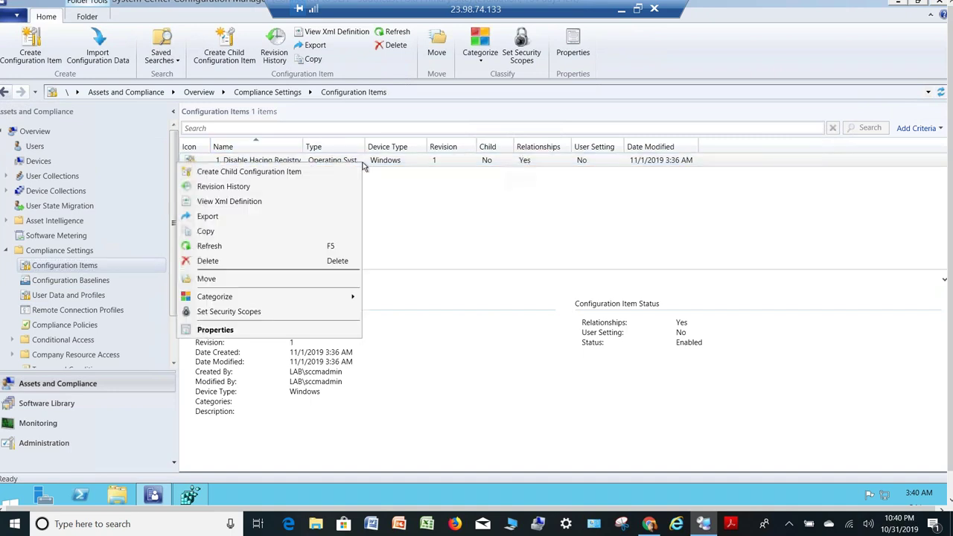
pyautogui.click(260, 336)
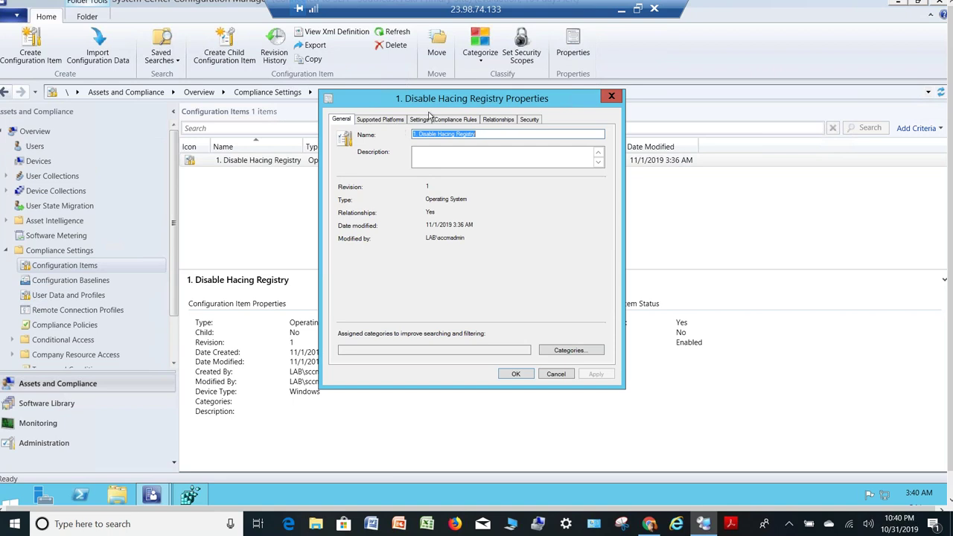
pyautogui.click(463, 122)
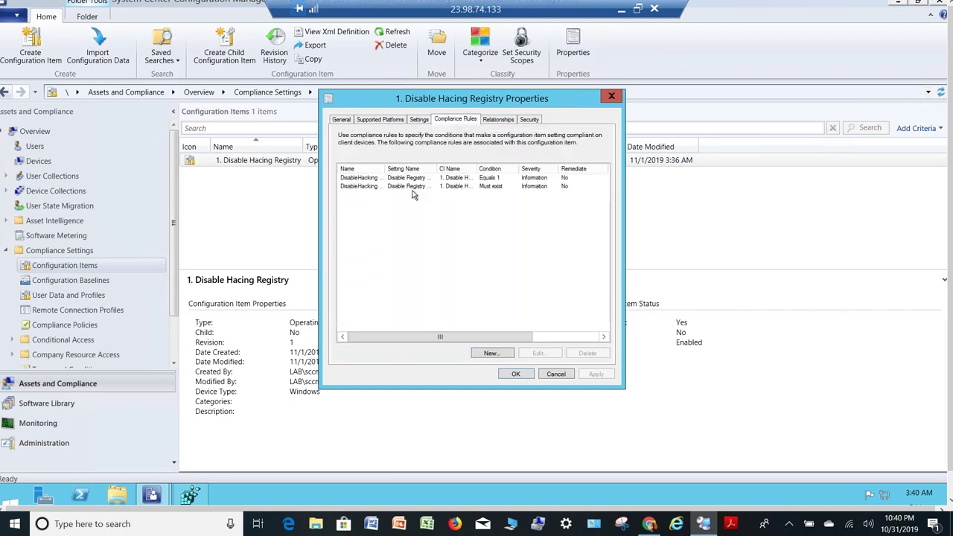
pyautogui.doubleClick(384, 171)
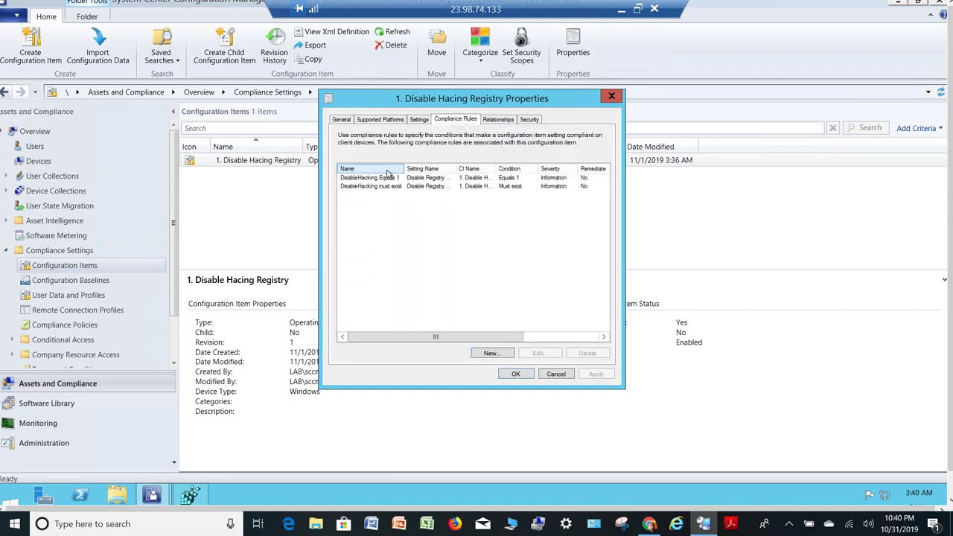
# - Examine the "DisableHacking Equals 1" rule with its selected setting and the "DisableHacking must exist" rule, closing each without changes
pyautogui.click(431, 180)
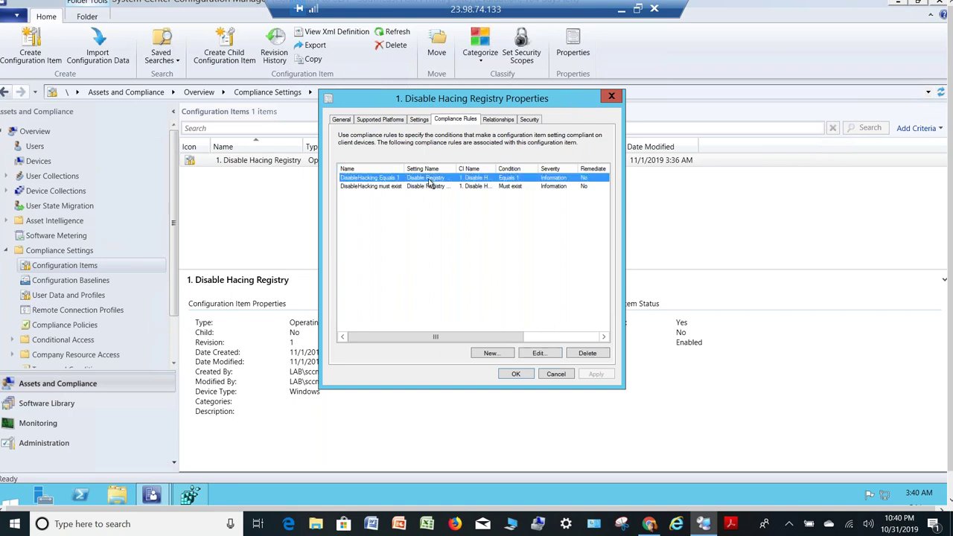
pyautogui.click(537, 353)
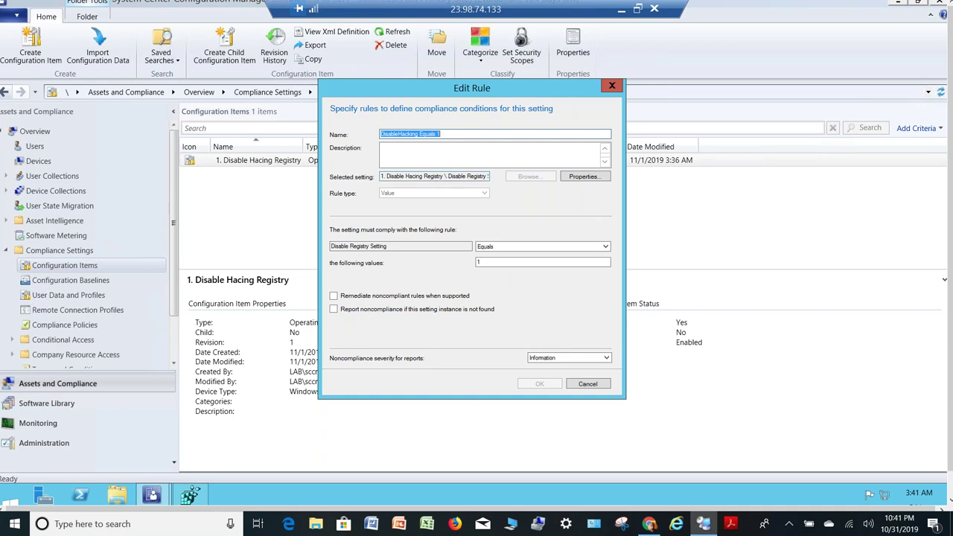
pyautogui.click(477, 176)
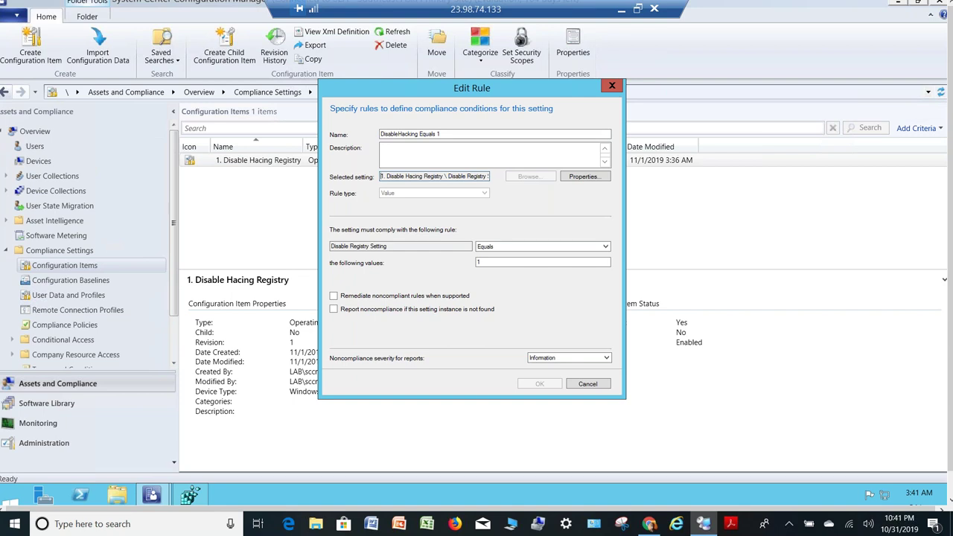
pyautogui.click(384, 177)
pyautogui.press('End')
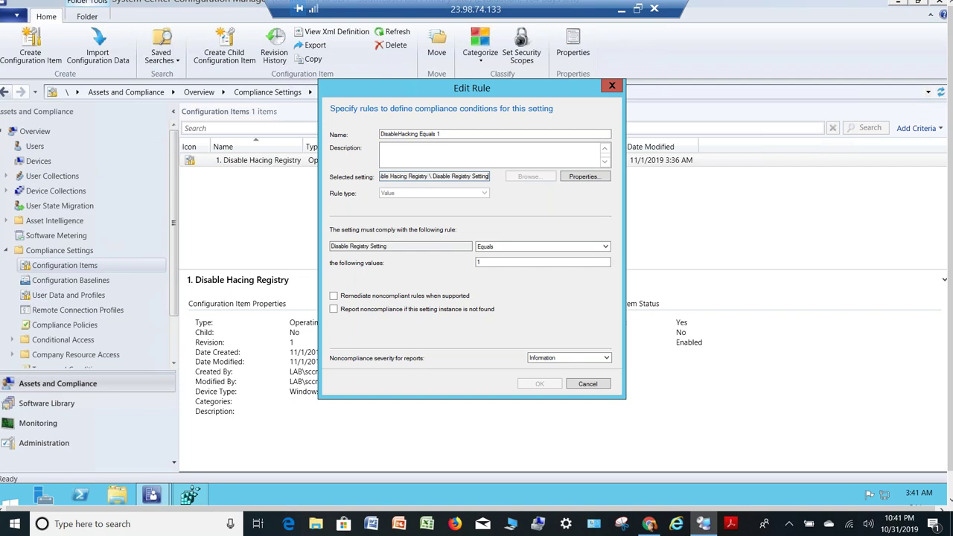
pyautogui.click(581, 382)
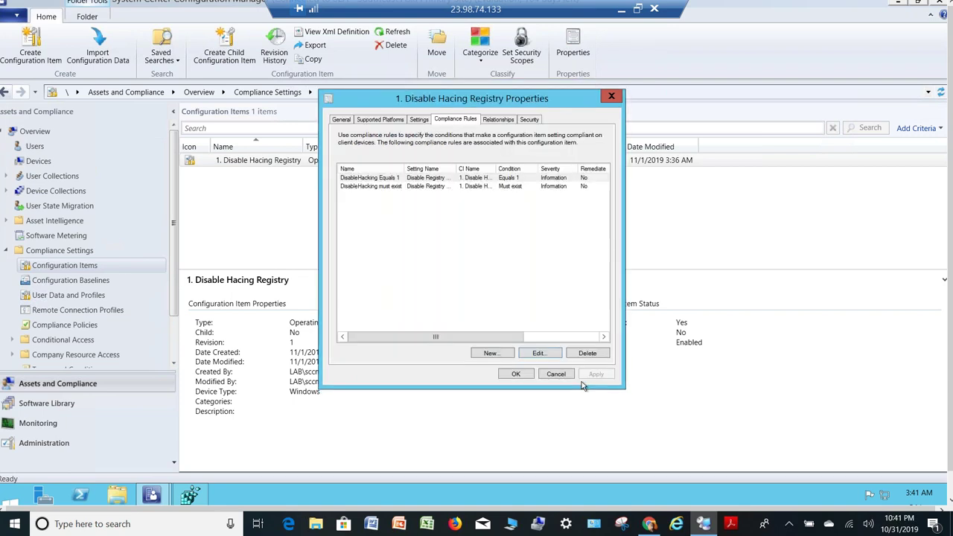
pyautogui.doubleClick(453, 186)
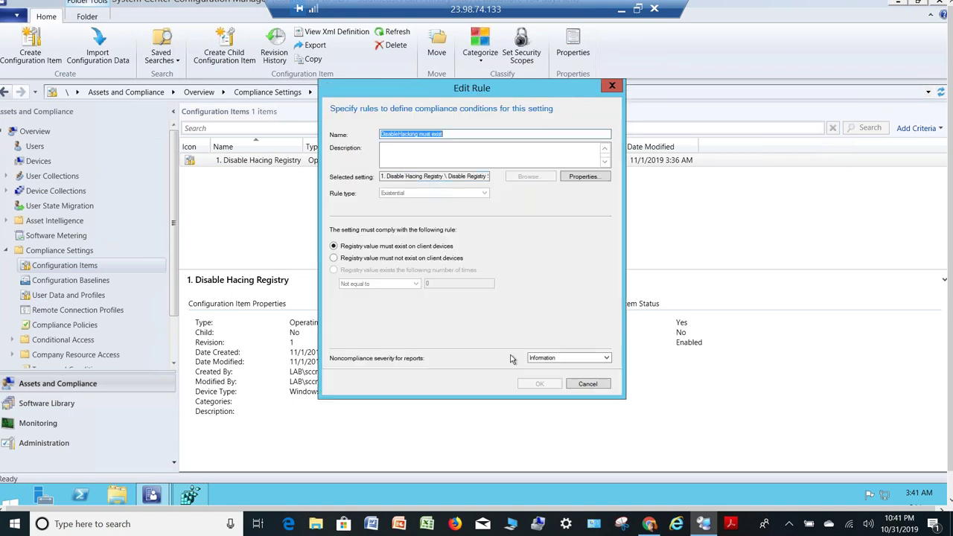
pyautogui.click(587, 384)
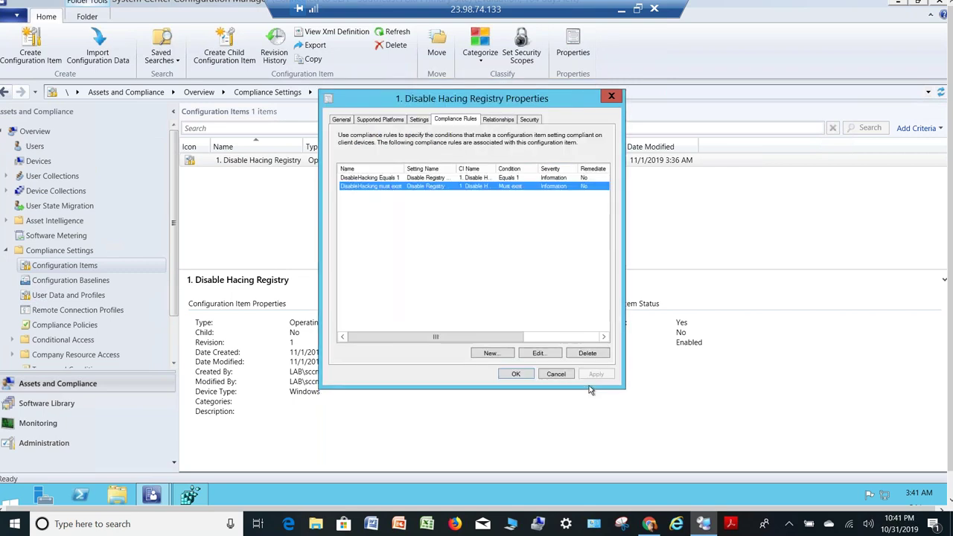
# - Examine the hive, key and value definition of "Disable Registry Setting", and close the configuration item's properties without changes
pyautogui.click(421, 121)
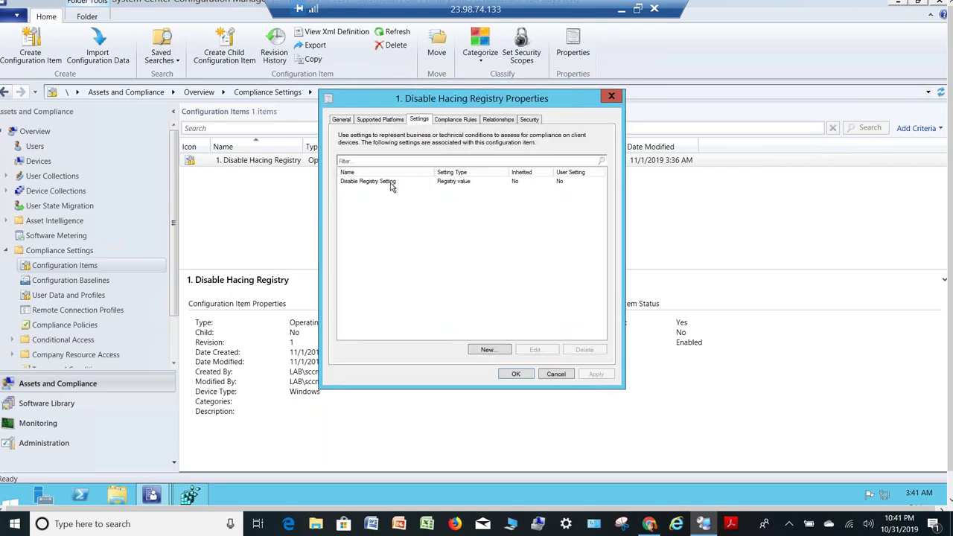
pyautogui.doubleClick(390, 183)
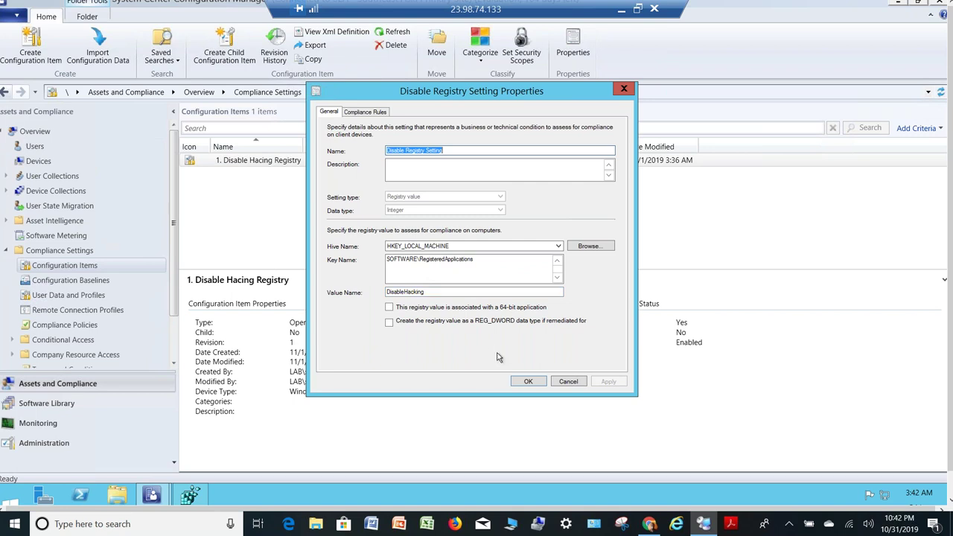
pyautogui.click(568, 382)
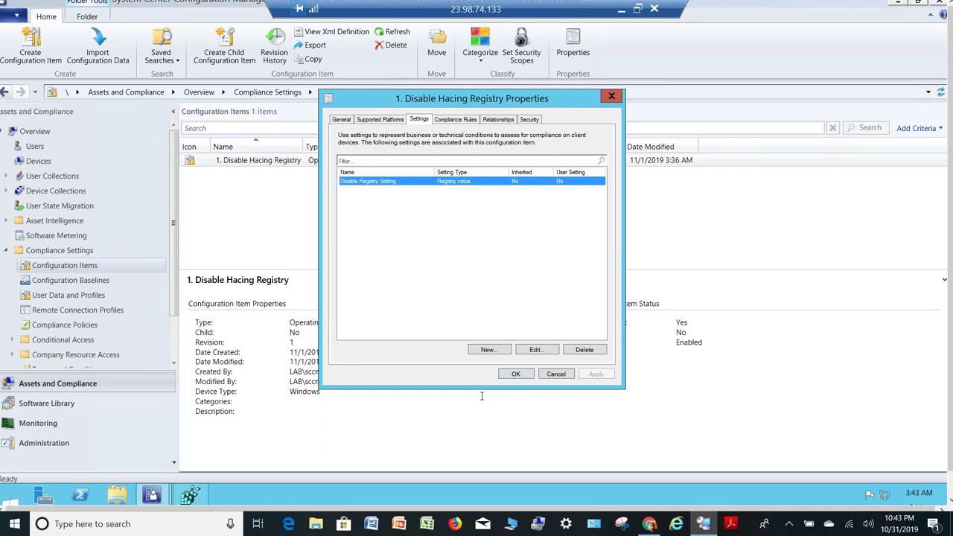
pyautogui.click(556, 373)
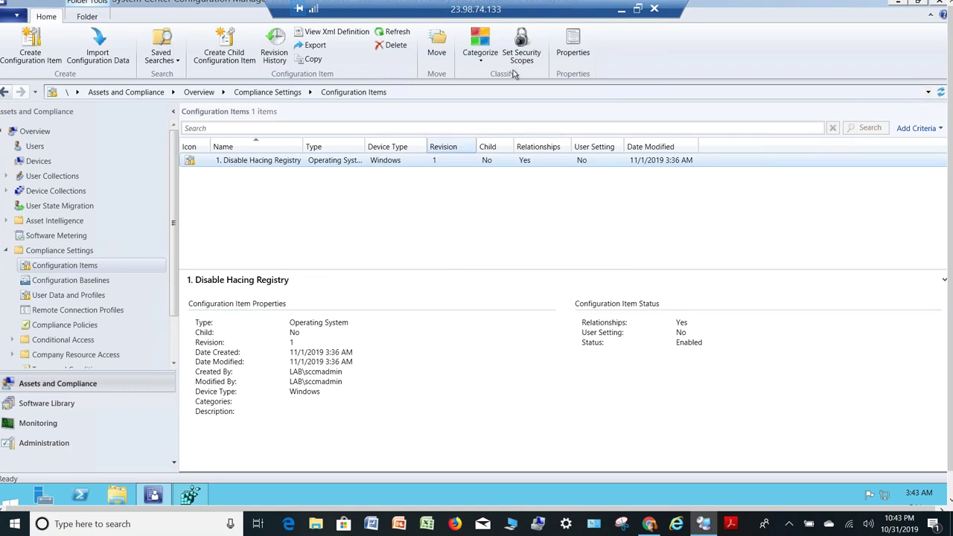
# - Switch to the Win10 remote session and view the assigned configuration baselines in its Configuration Manager client properties
pyautogui.click(637, 10)
pyautogui.click(39, 68)
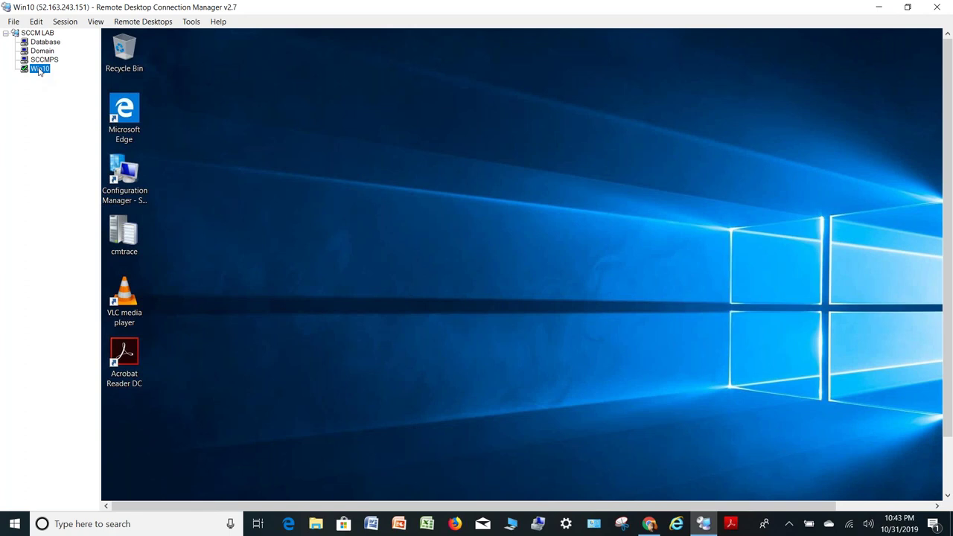
pyautogui.click(120, 190)
pyautogui.doubleClick(120, 191)
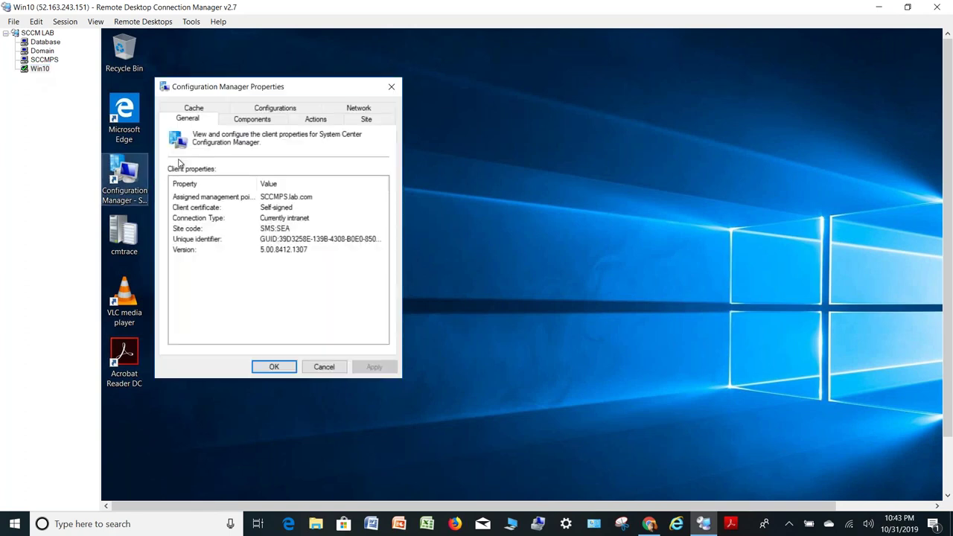
pyautogui.click(291, 111)
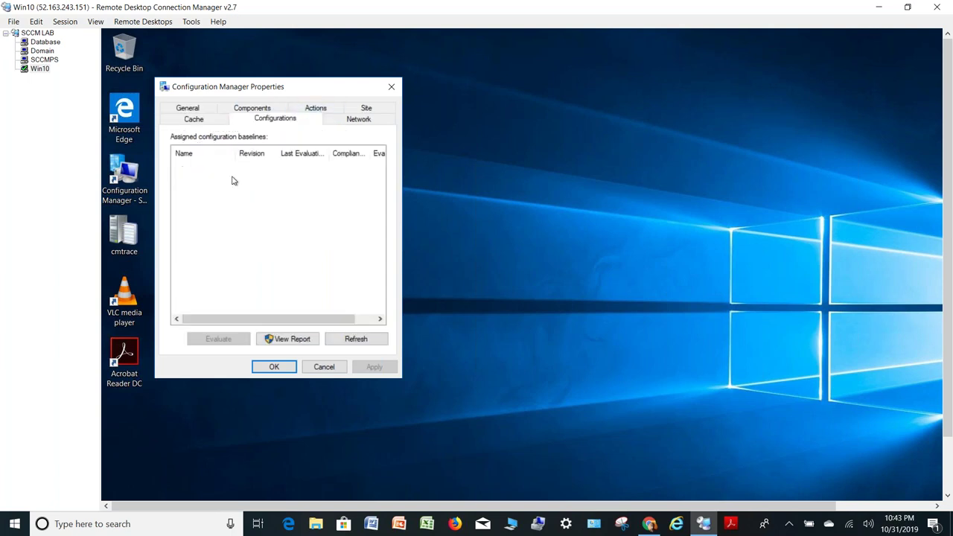
# - Run the Machine Policy Retrieval & Evaluation Cycle on the Win10 client
pyautogui.click(314, 112)
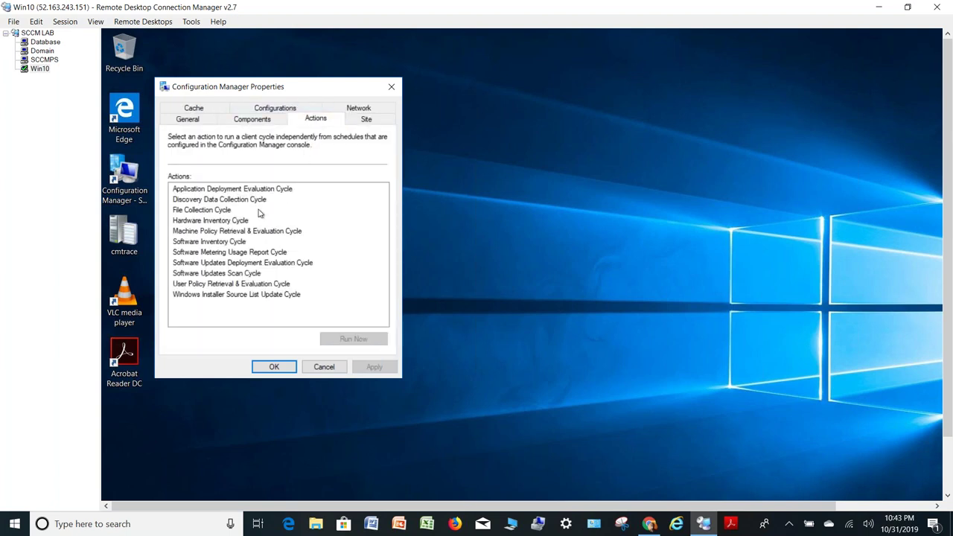
pyautogui.click(249, 231)
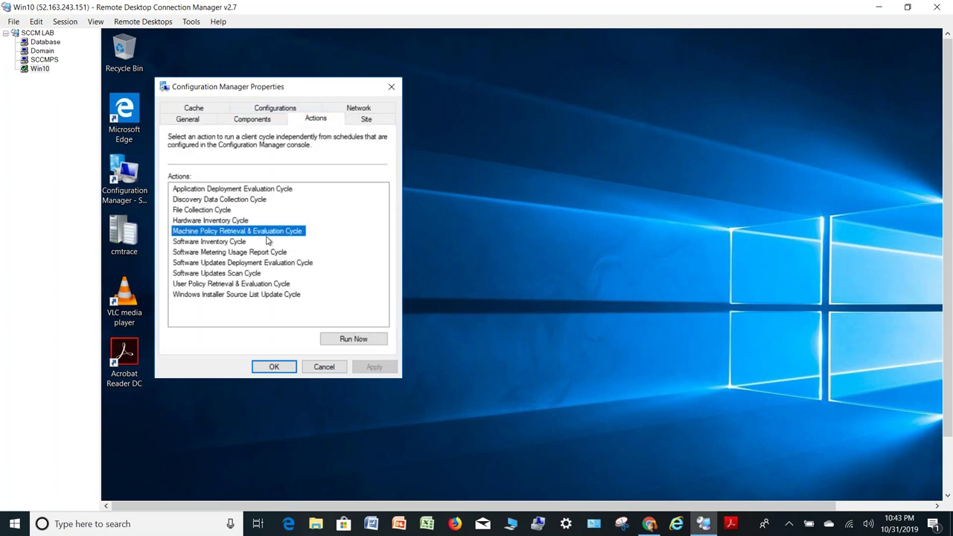
pyautogui.click(355, 338)
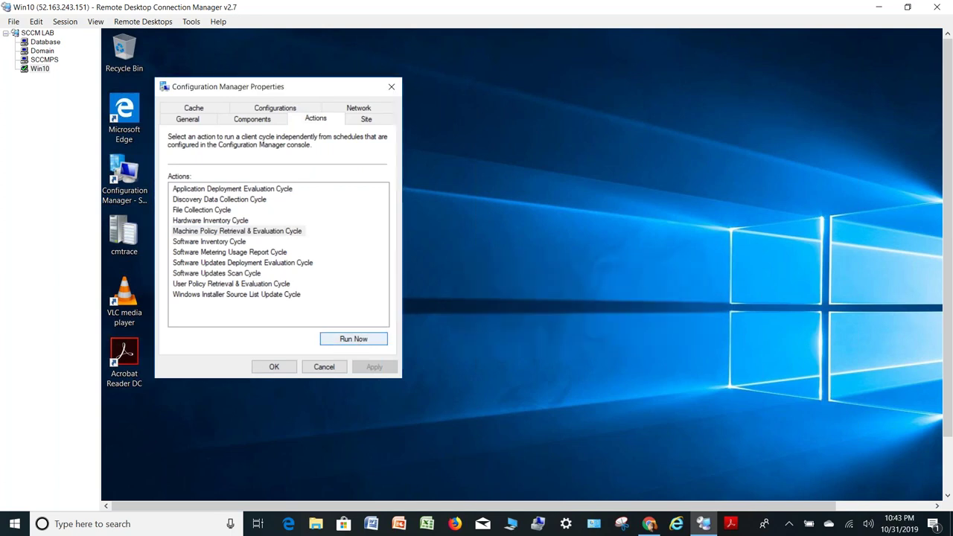
pyautogui.press('Return')
# - Refresh the client's assigned configuration baselines and evaluate "1. Regsitry Baseline", widening the compliance column to read its state
pyautogui.click(286, 110)
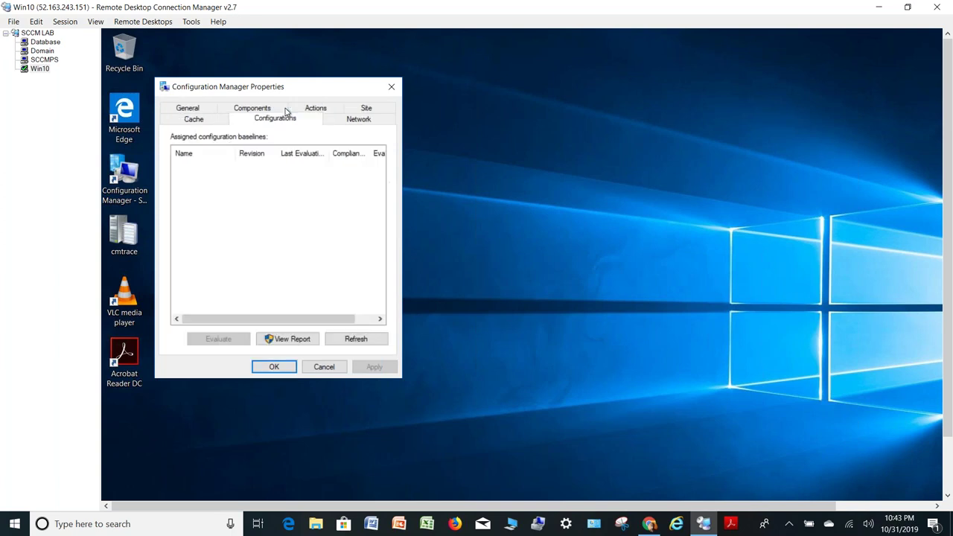
pyautogui.click(356, 340)
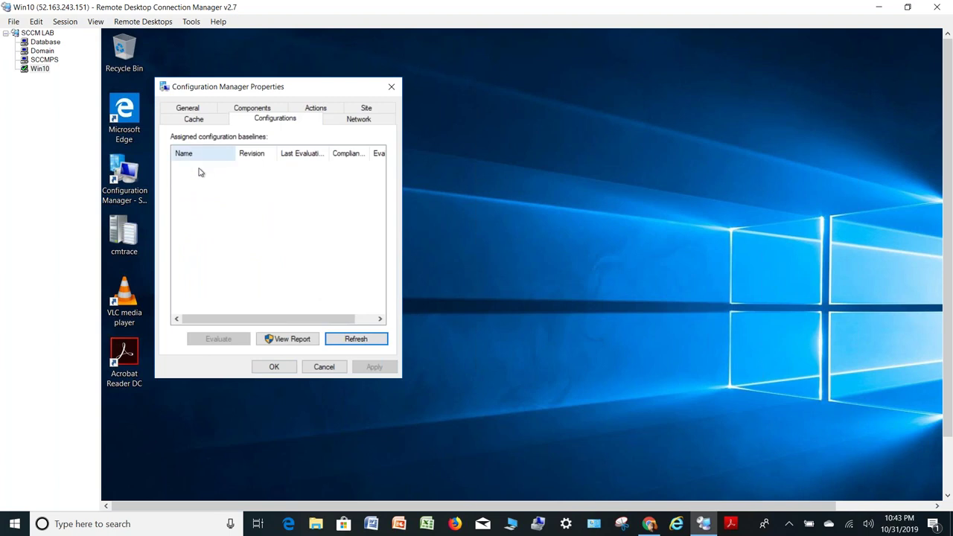
pyautogui.click(351, 342)
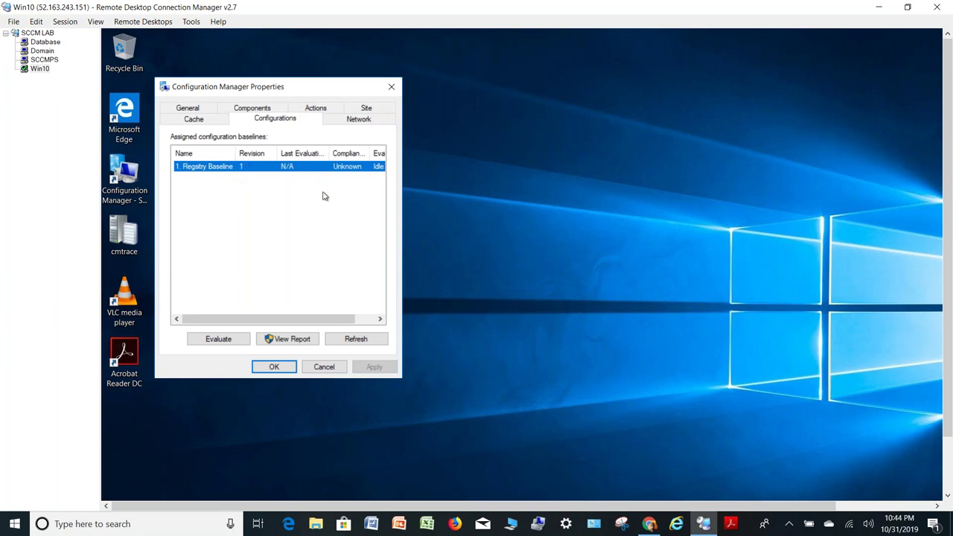
pyautogui.click(201, 343)
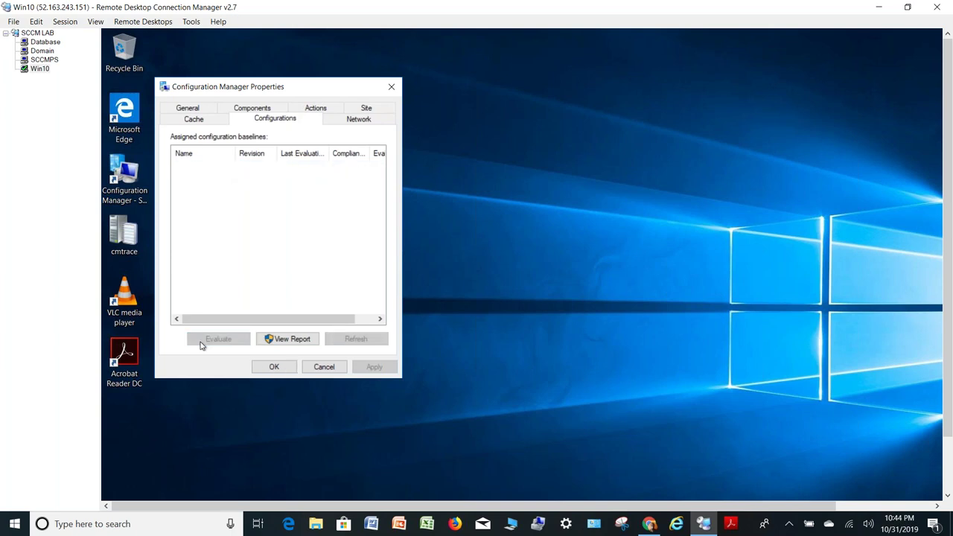
pyautogui.doubleClick(372, 153)
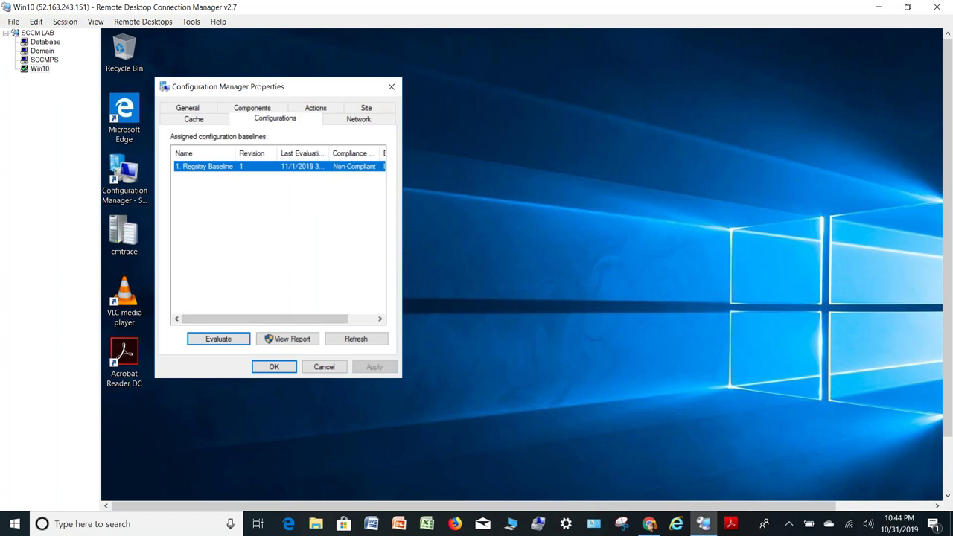
# - Switch to the SCCMPS remote session and show All Software Updates under Software Updates in the Software Library
pyautogui.click(44, 62)
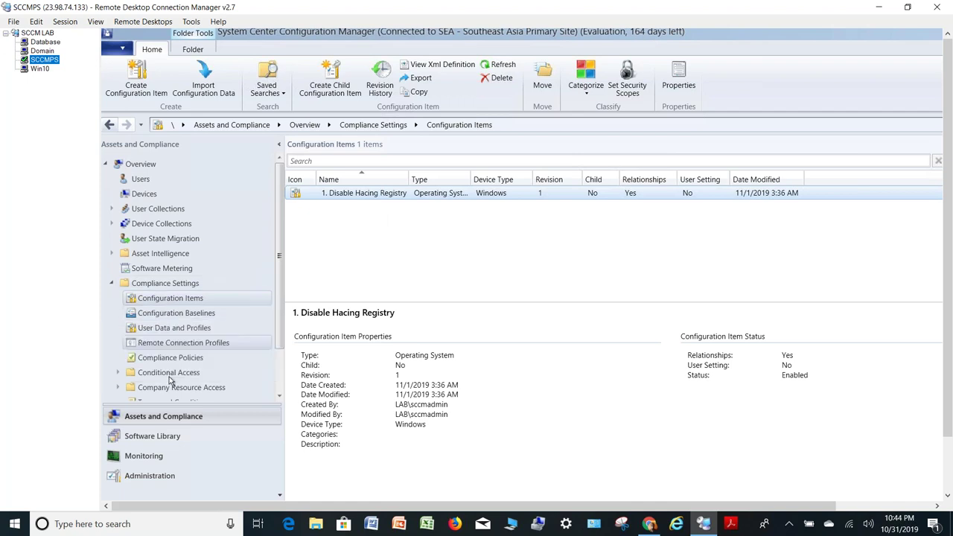
pyautogui.click(162, 438)
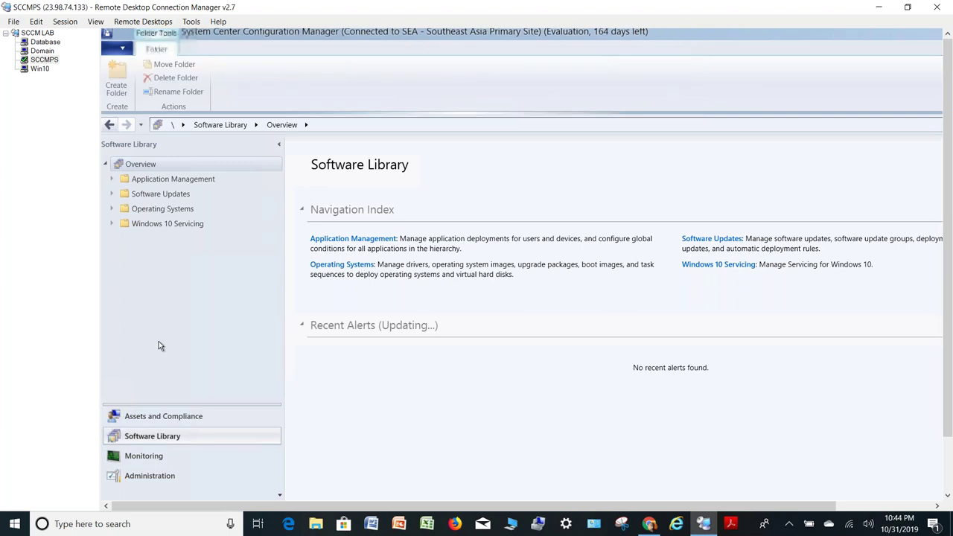
pyautogui.click(112, 194)
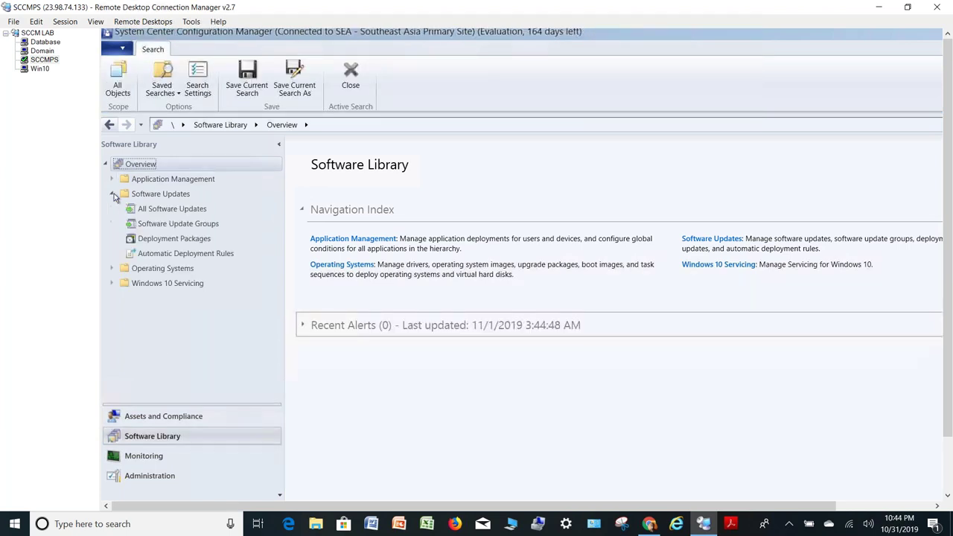
pyautogui.click(169, 210)
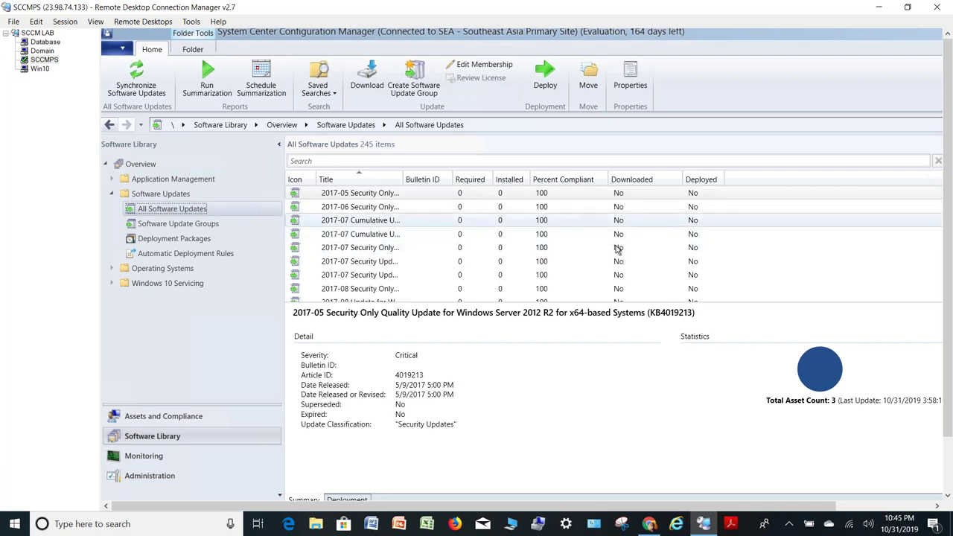
# - Sort all software updates by required count, highest first, and show the SCCMPS session in full screen
pyautogui.click(479, 182)
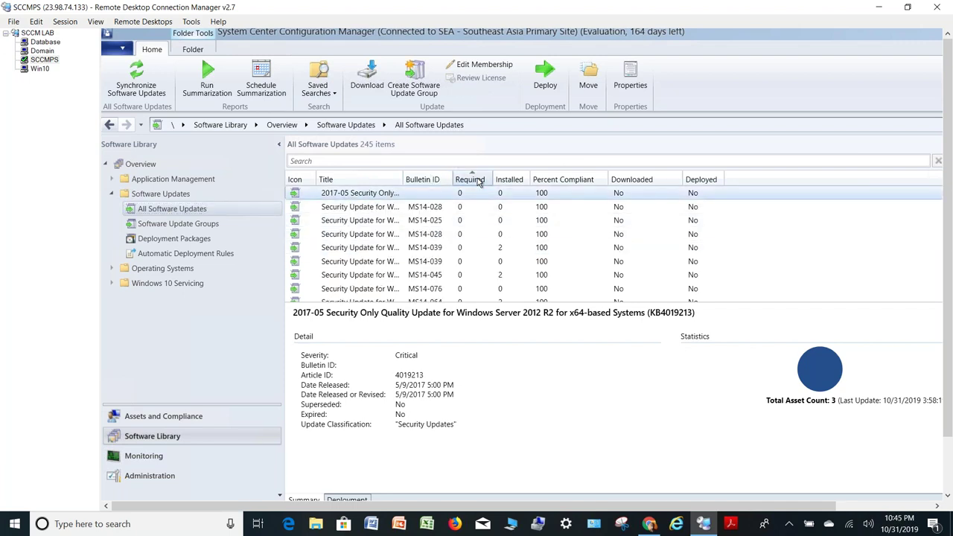
pyautogui.click(478, 182)
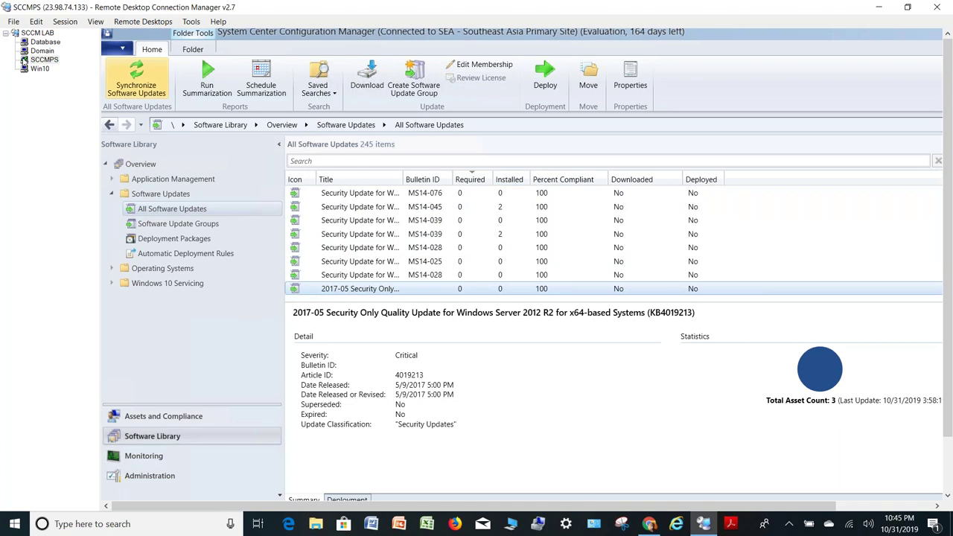
pyautogui.rightClick(37, 60)
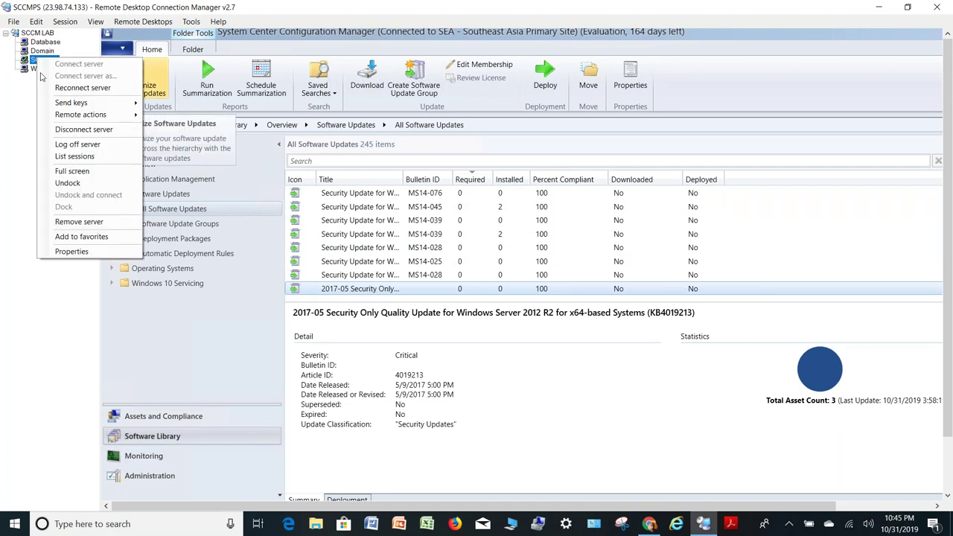
pyautogui.click(72, 171)
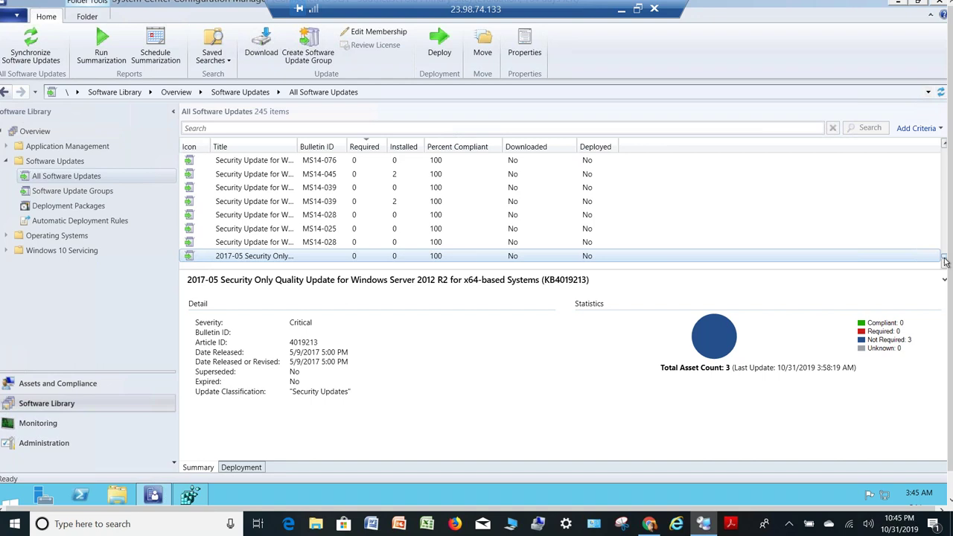
pyautogui.click(940, 194)
pyautogui.scroll(10, 940, 194)
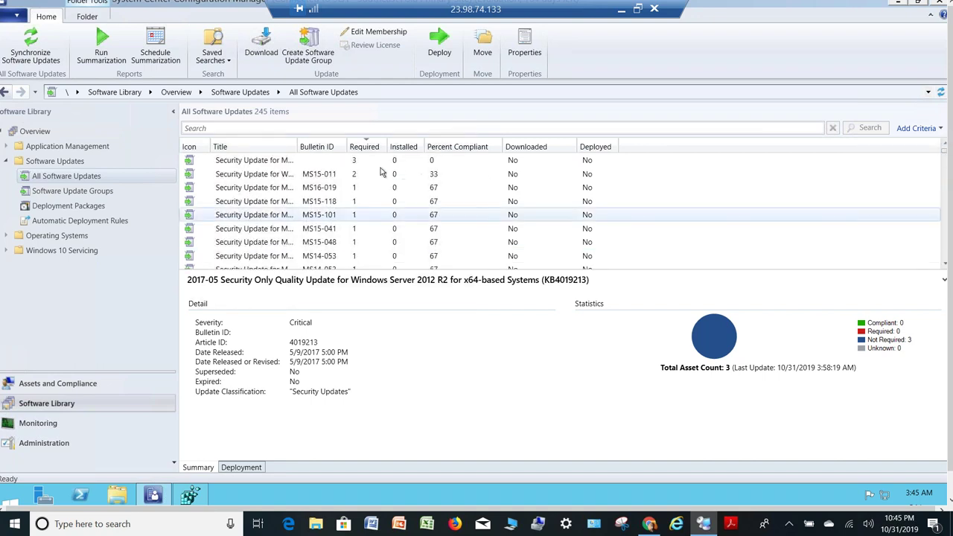
# - Show the full update titles and copy the article ID of Security Update for Windows Server 2012 R2 (KB3000483)
pyautogui.click(325, 160)
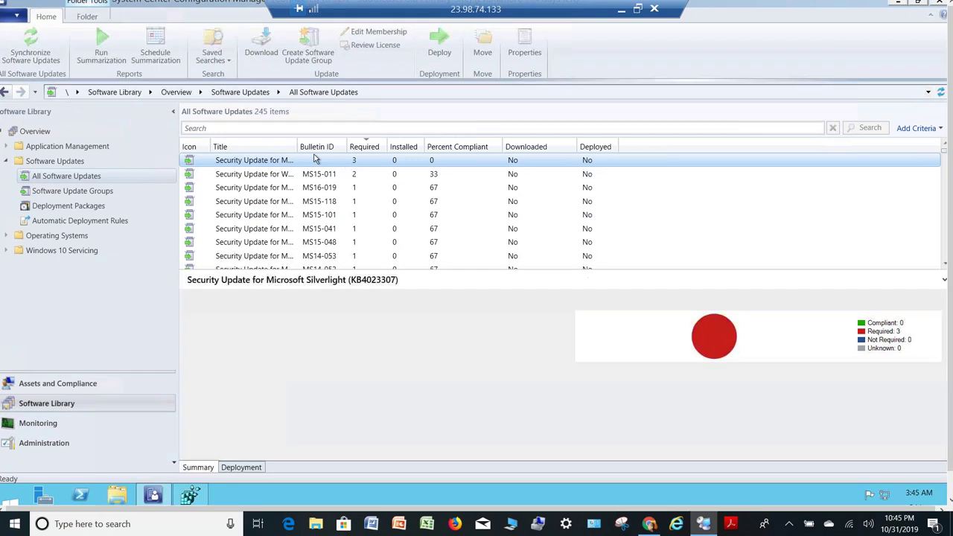
pyautogui.doubleClick(299, 146)
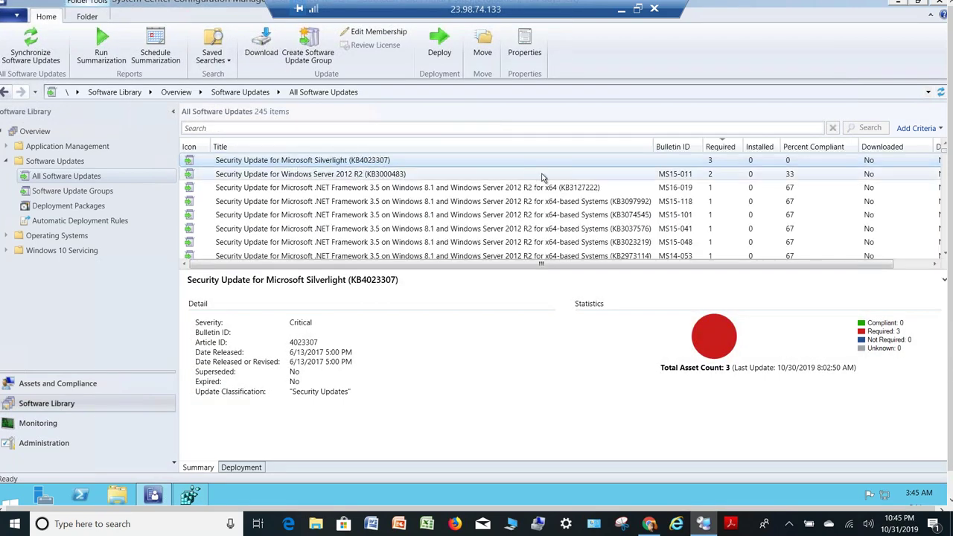
pyautogui.click(424, 176)
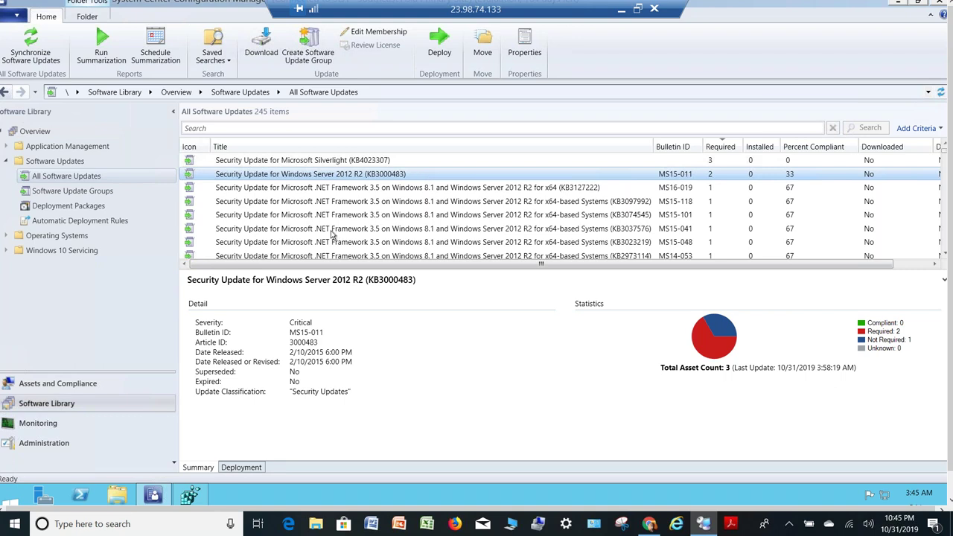
pyautogui.doubleClick(303, 344)
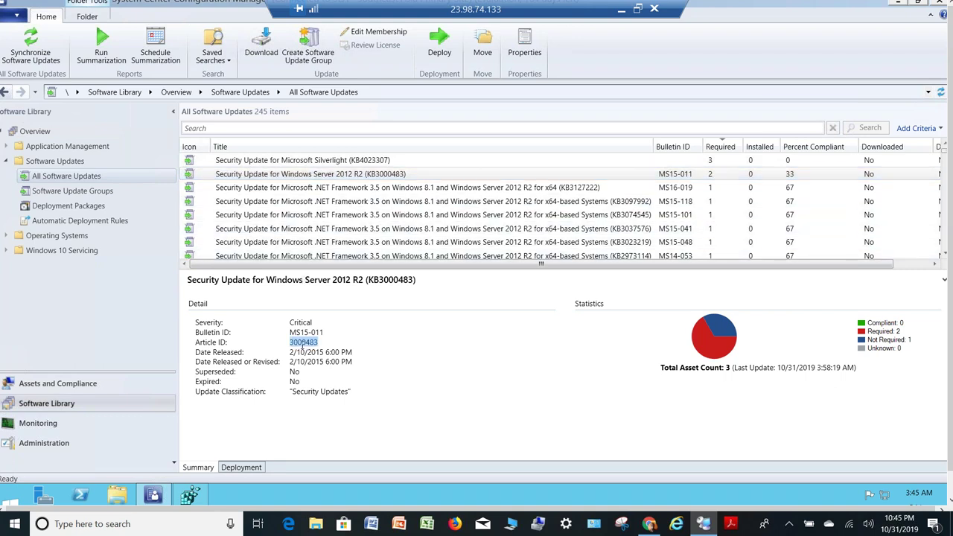
pyautogui.rightClick(303, 344)
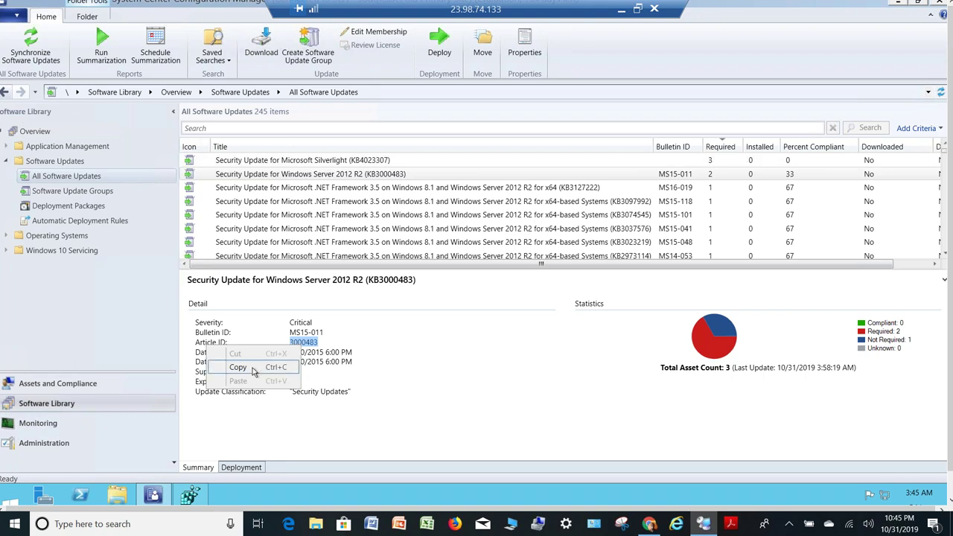
pyautogui.click(253, 369)
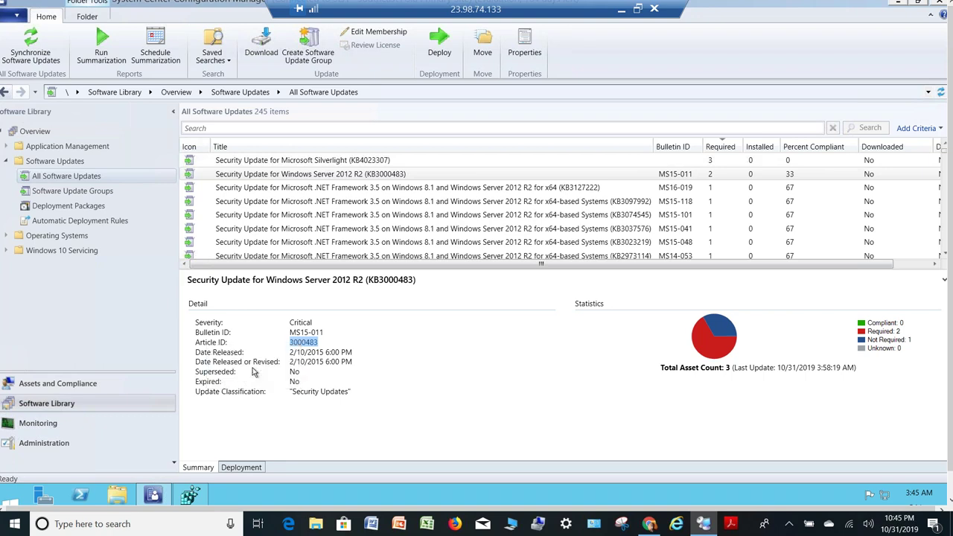
# - Start a new configuration baseline under Compliance Settings in Assets and Compliance and name it KB3000483
pyautogui.click(52, 386)
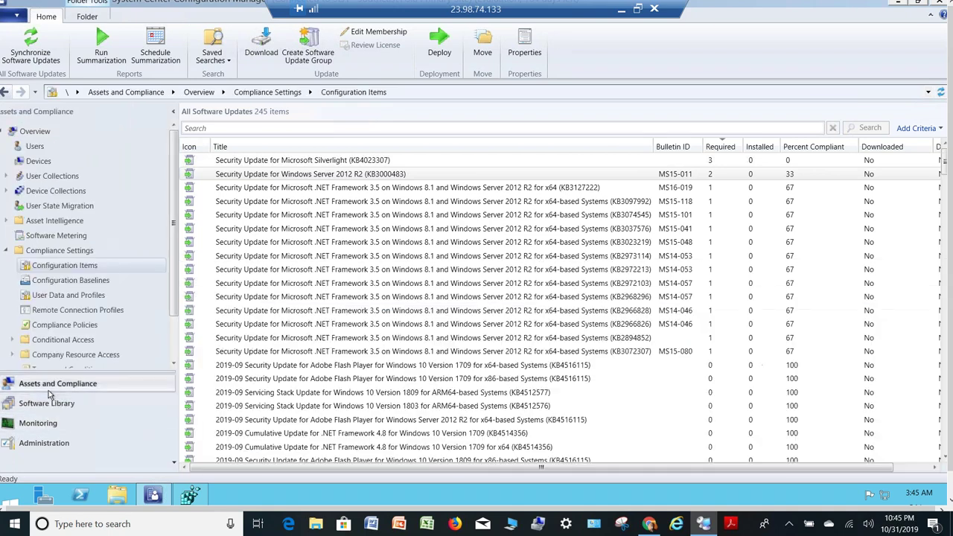
pyautogui.click(100, 282)
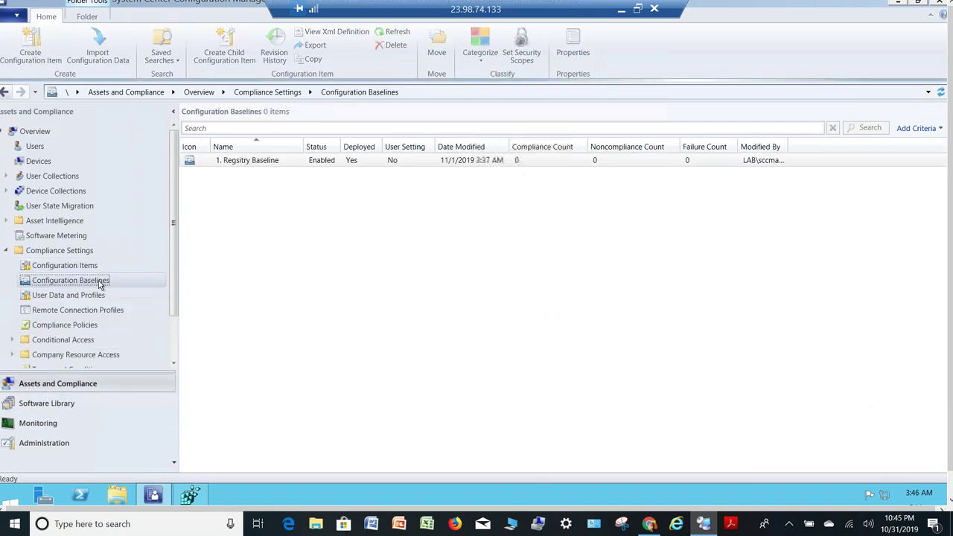
pyautogui.rightClick(102, 283)
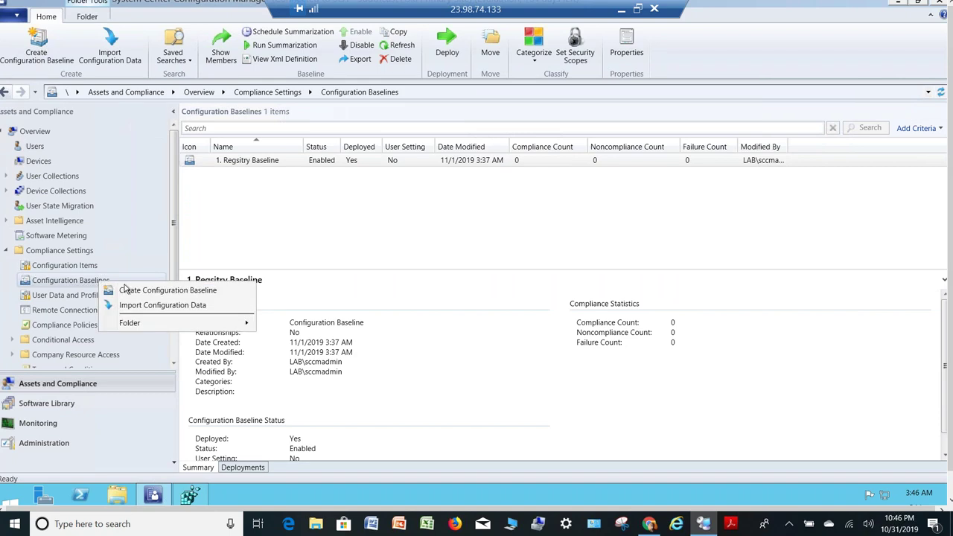
pyautogui.click(151, 292)
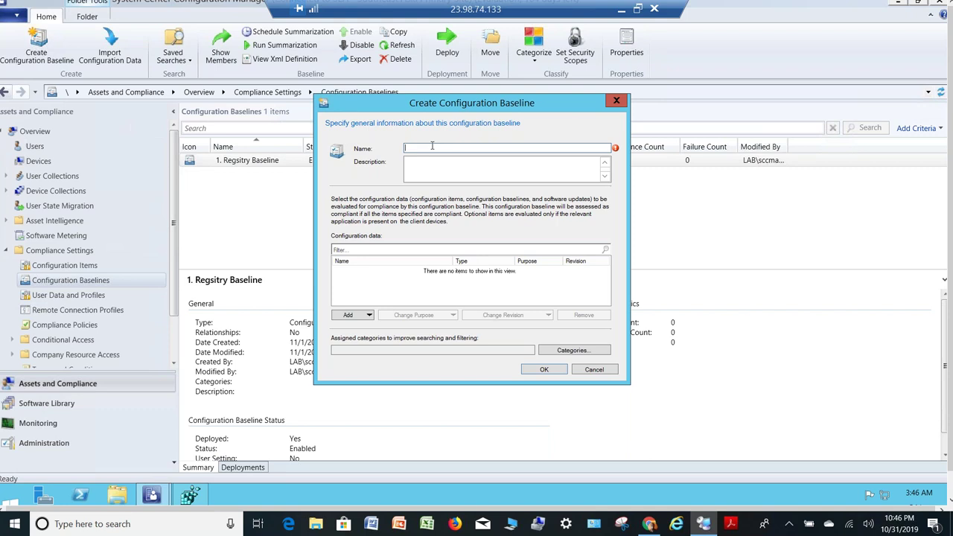
pyautogui.hotkey('ctrl', 'v')
pyautogui.press('Left')
pyautogui.press('Left')
pyautogui.write('KB')
# - Find software update 3000483, add it as the baseline's configuration data, and save the baseline
pyautogui.click(370, 314)
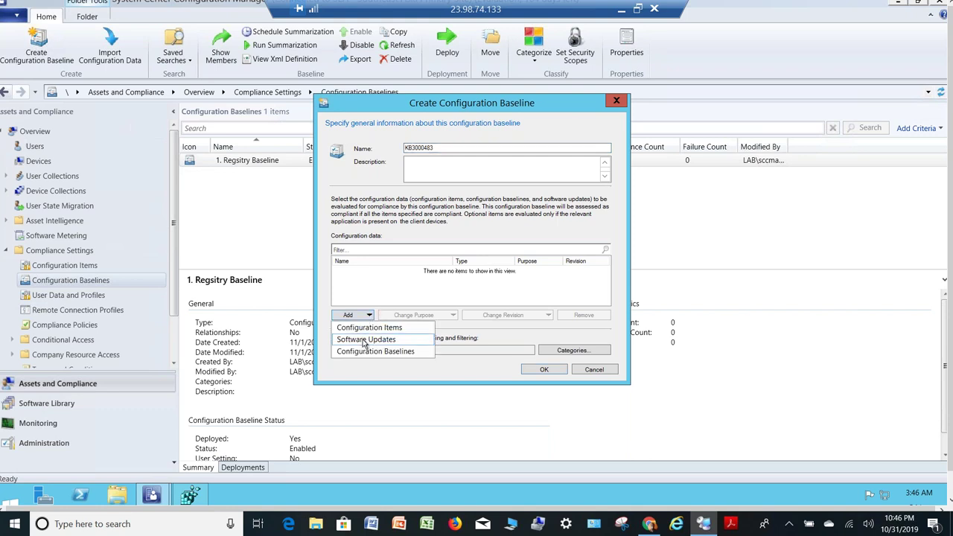
pyautogui.click(363, 340)
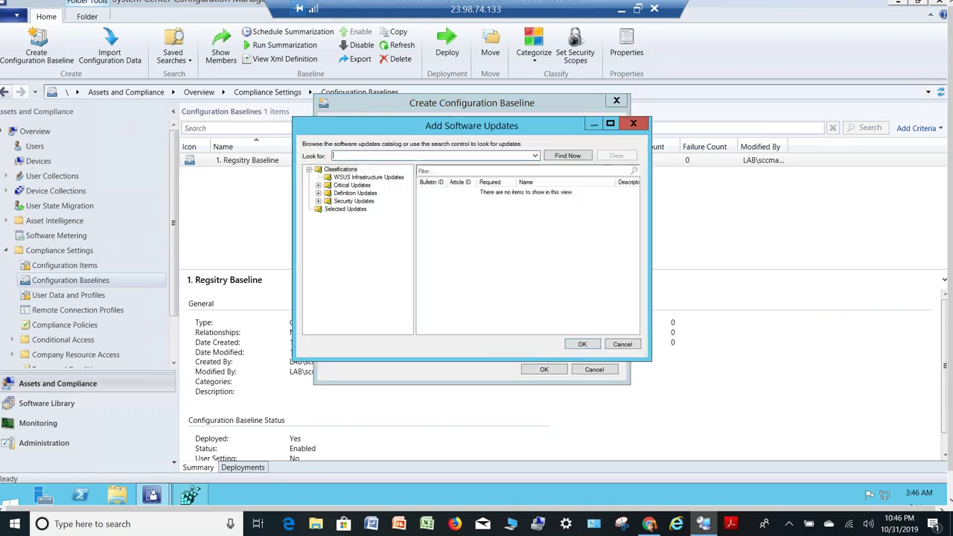
pyautogui.write('3000483')
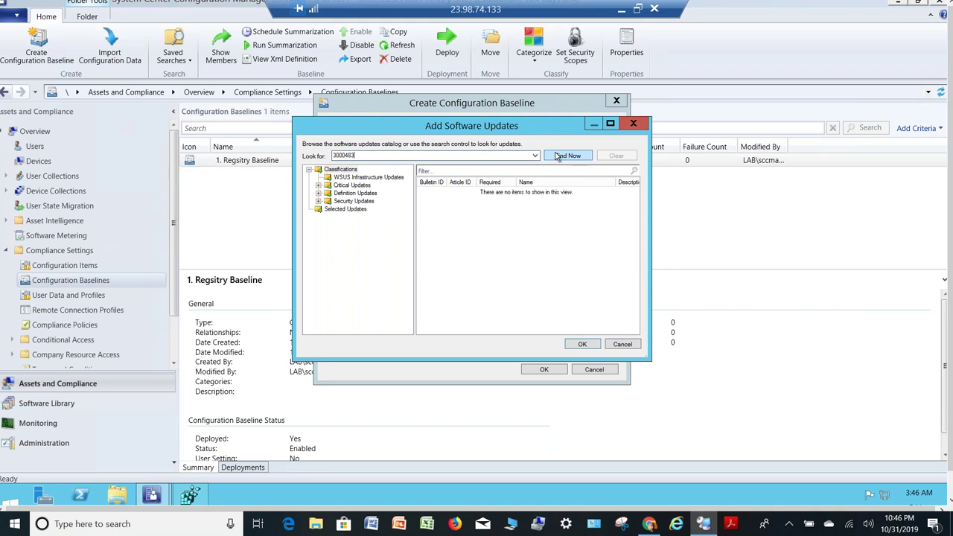
pyautogui.click(568, 157)
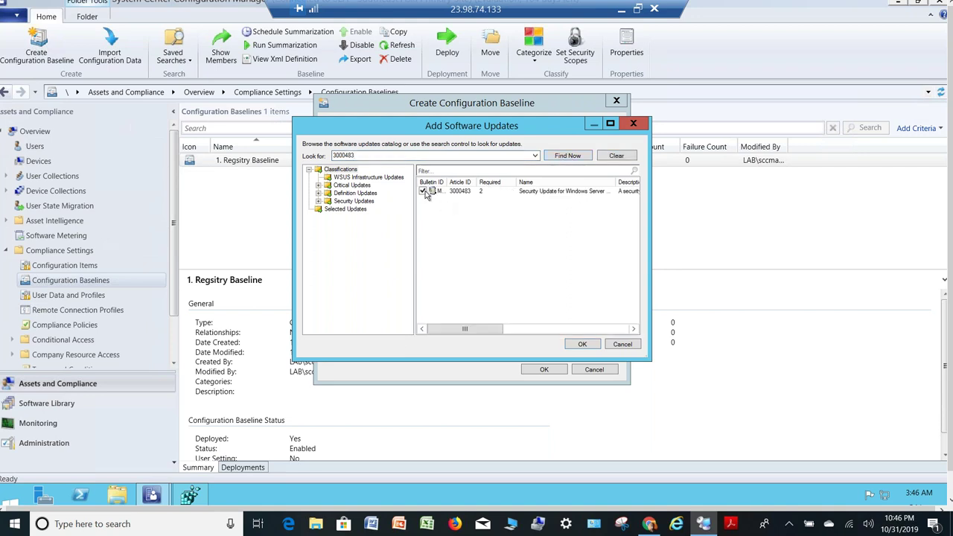
pyautogui.click(579, 346)
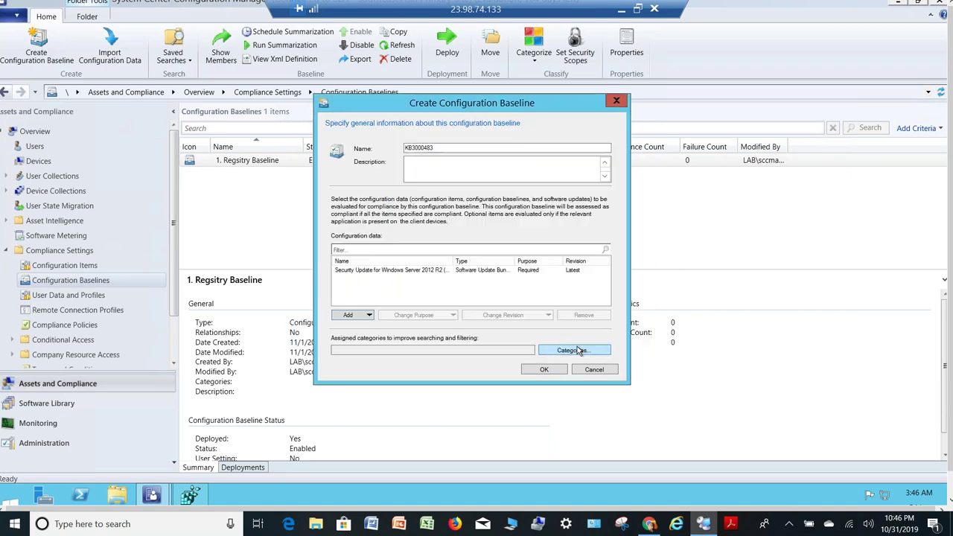
pyautogui.click(538, 373)
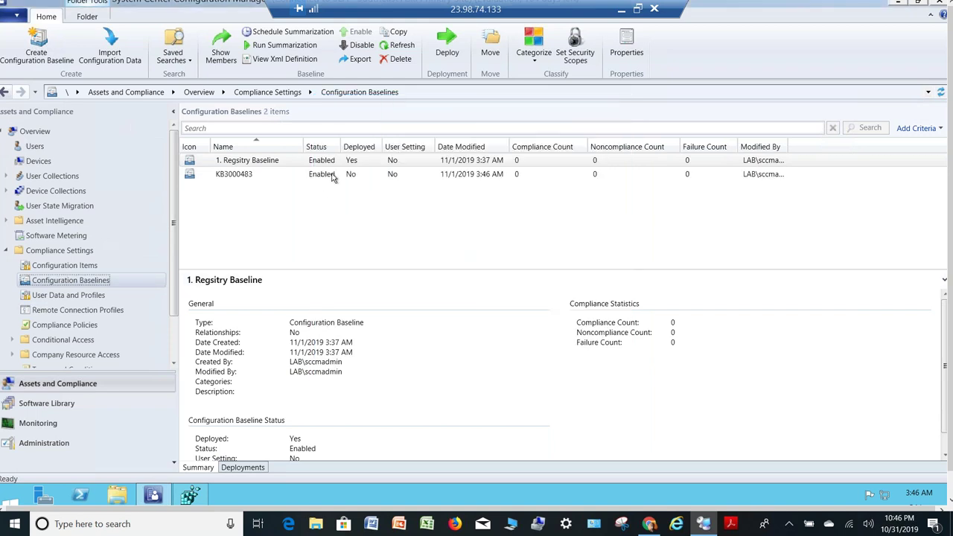
# - Deploy the KB3000483 baseline to the All Systems device collection with a simple evaluation schedule of every 7 minutes
pyautogui.click(333, 174)
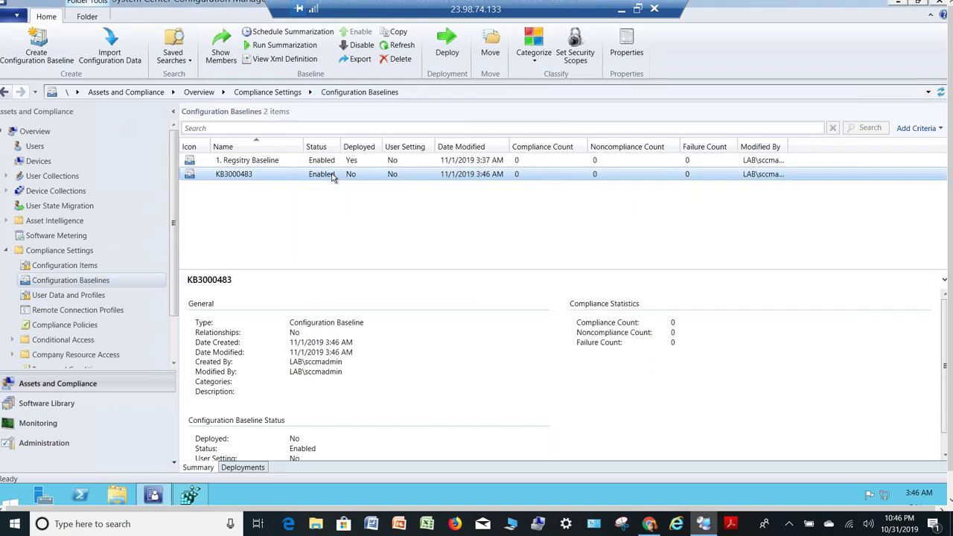
pyautogui.rightClick(332, 175)
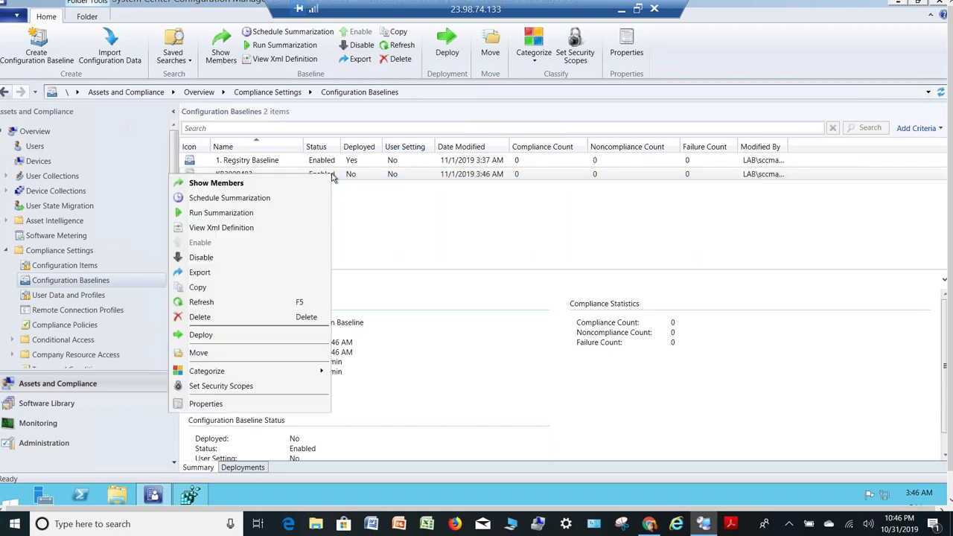
pyautogui.click(219, 335)
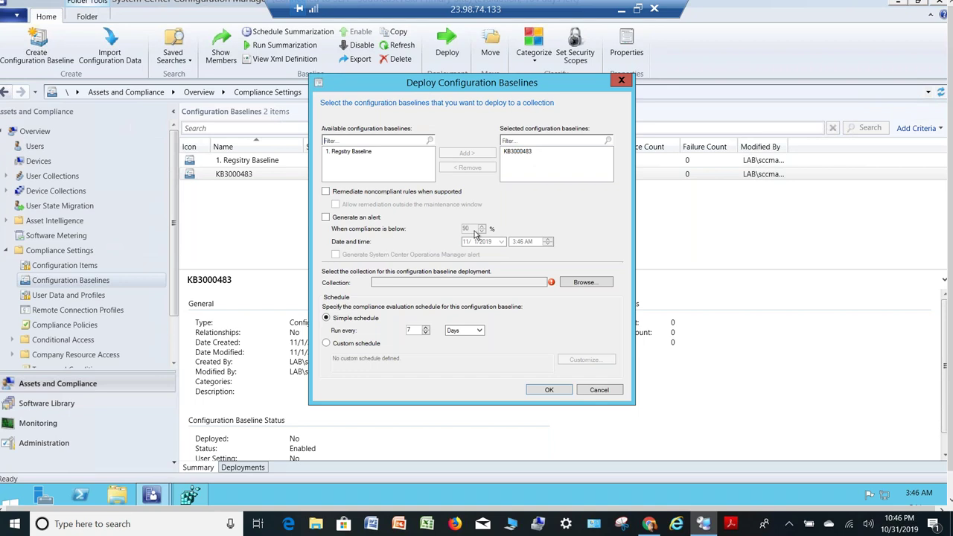
pyautogui.click(586, 282)
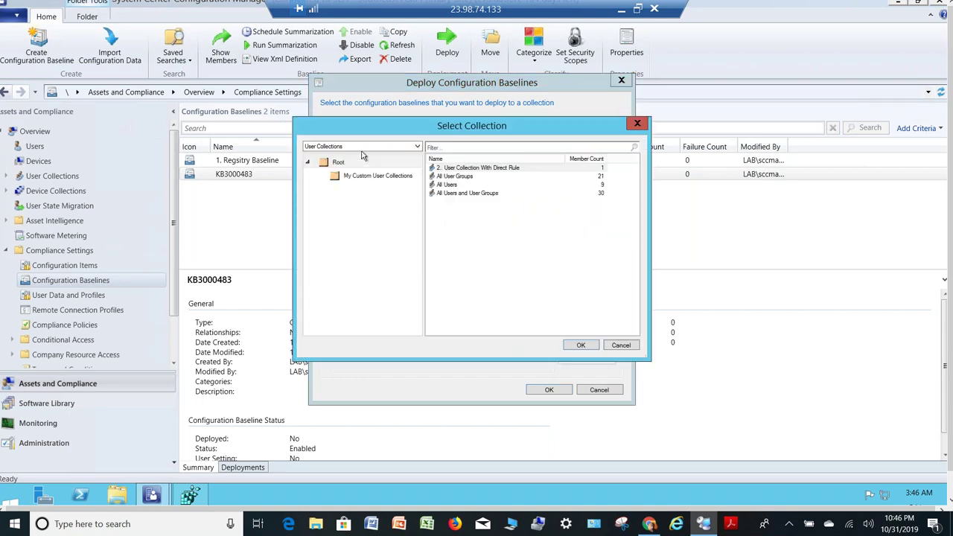
pyautogui.click(362, 149)
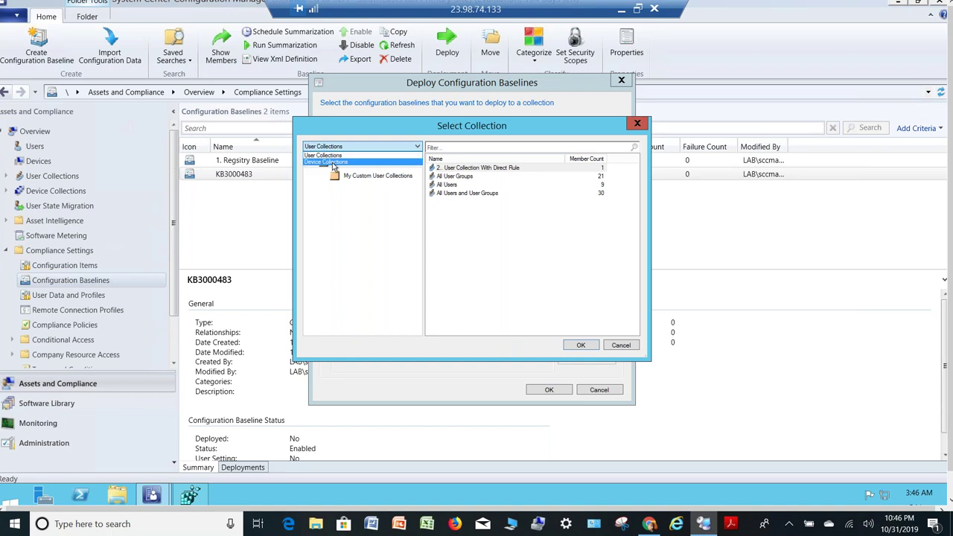
pyautogui.click(333, 163)
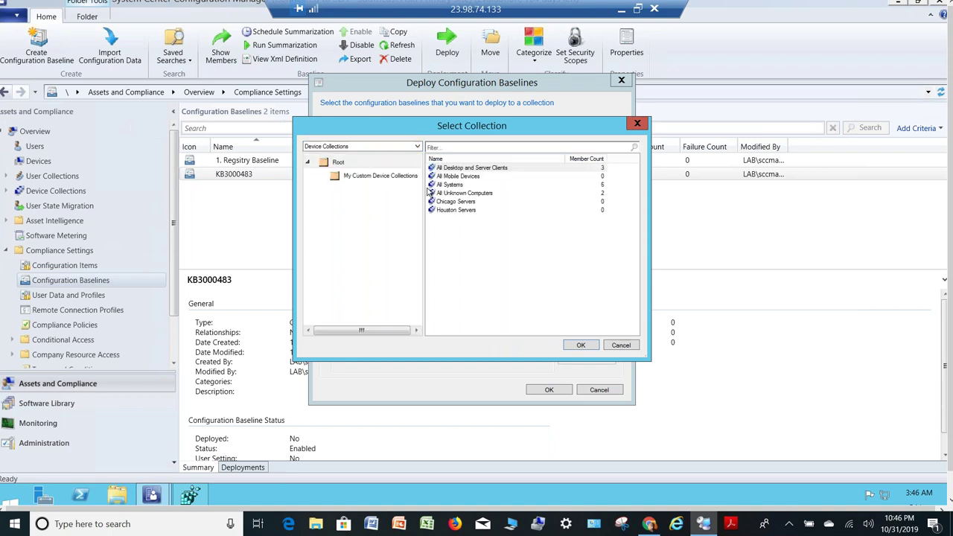
pyautogui.doubleClick(451, 185)
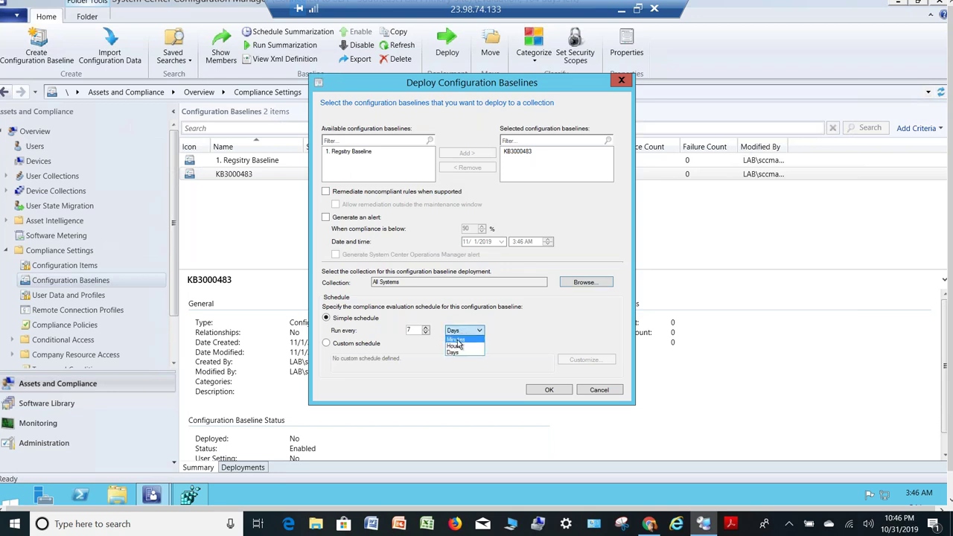
pyautogui.click(457, 340)
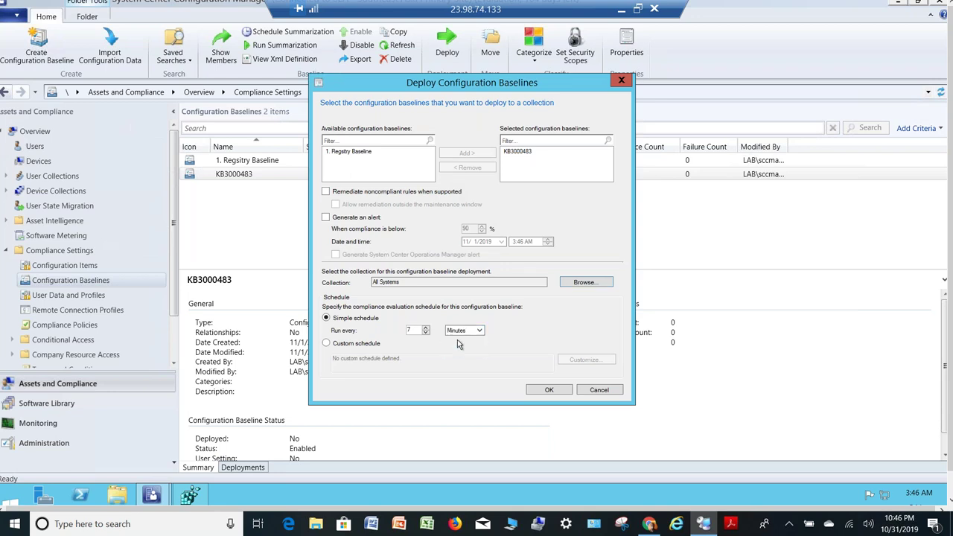
pyautogui.click(540, 391)
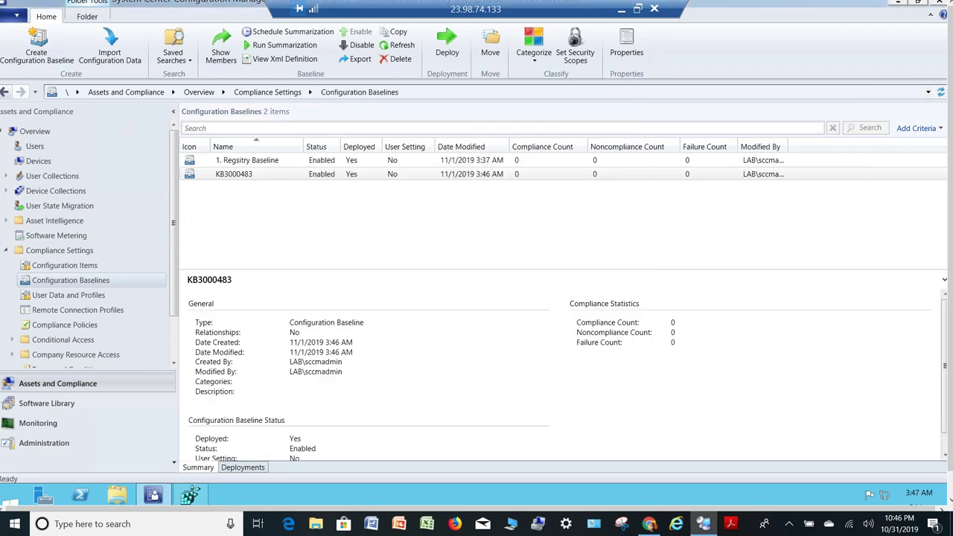
# - Leave the full-screen SCCMPS session, switch to the Domain server's remote desktop, and close Server Manager there
pyautogui.click(638, 10)
pyautogui.click(652, 211)
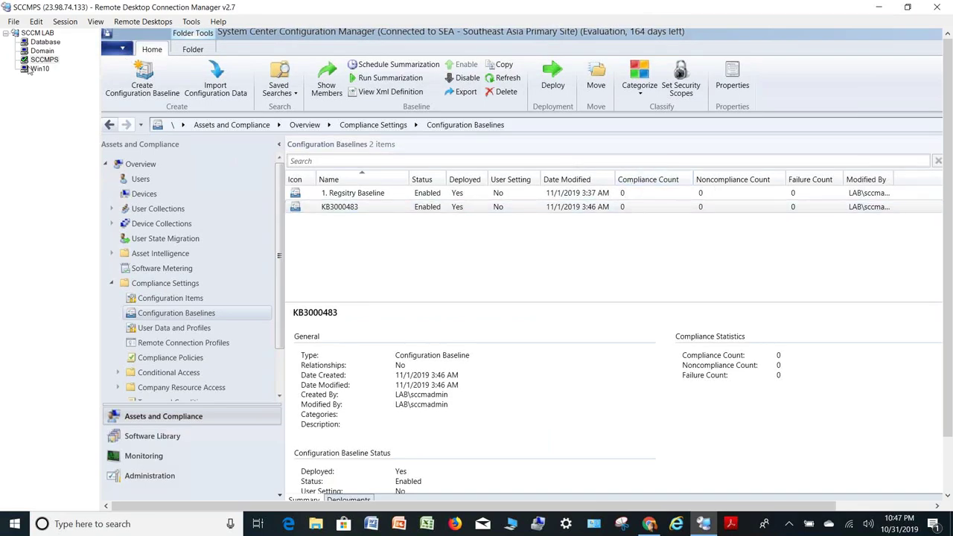
pyautogui.click(42, 51)
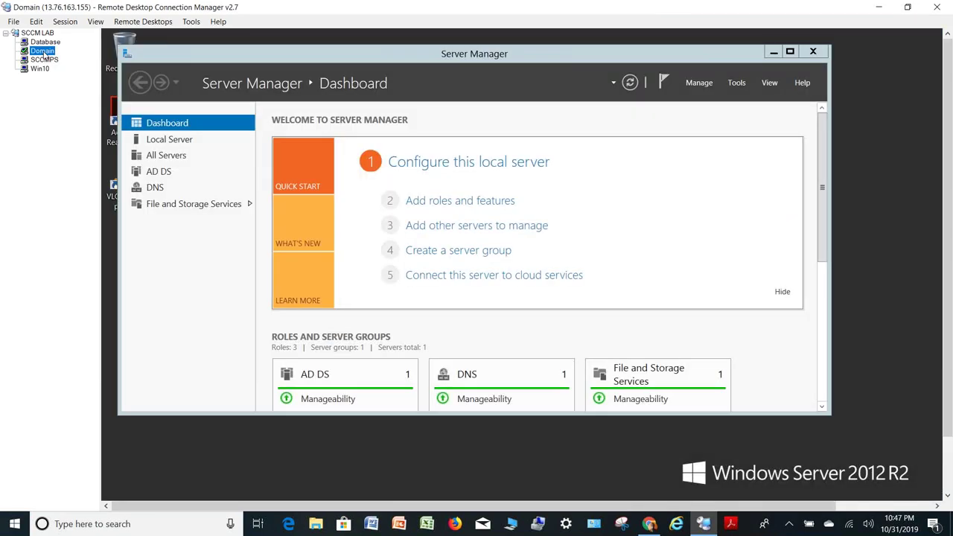
pyautogui.click(813, 52)
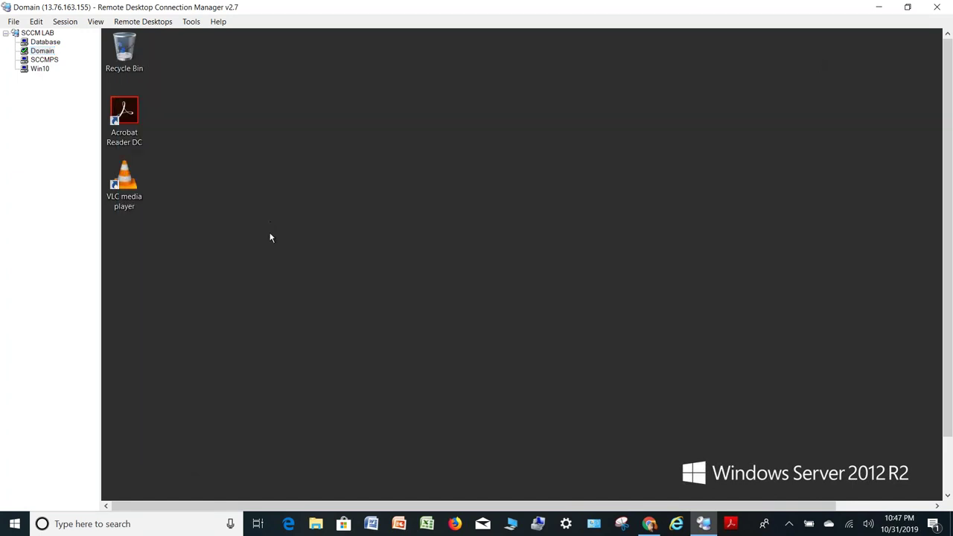
# - Show the Control Panel items as small icons, create a desktop shortcut for Configuration Manager, and close Control Panel
pyautogui.click(948, 482)
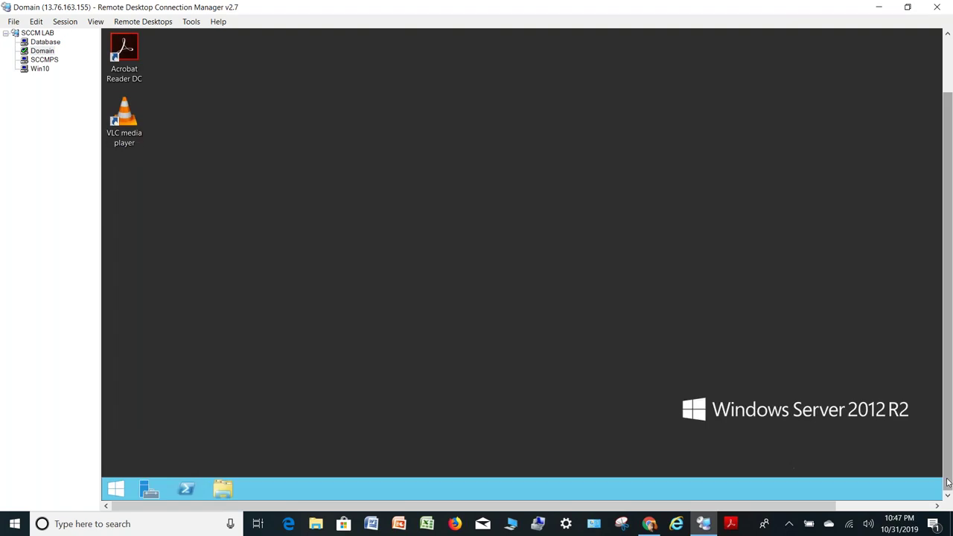
pyautogui.rightClick(116, 488)
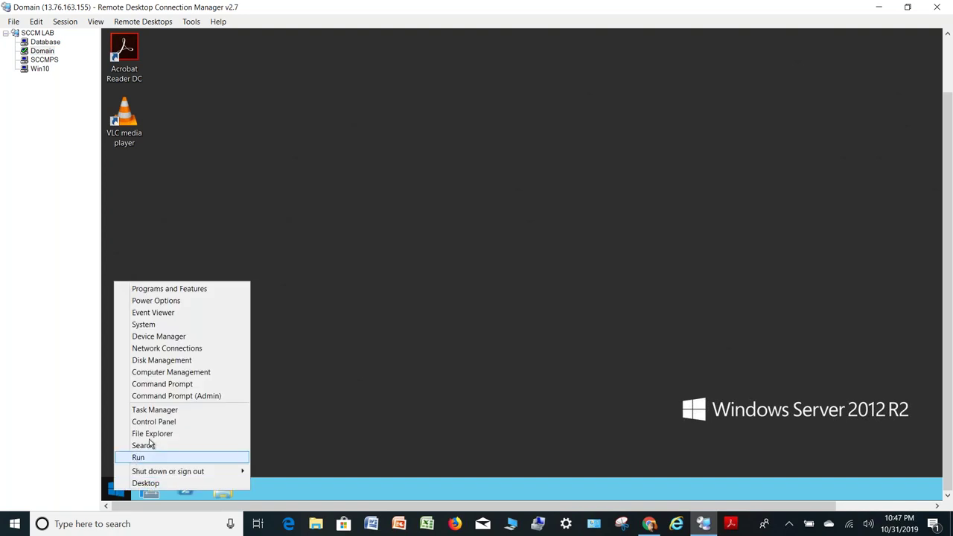
pyautogui.click(201, 422)
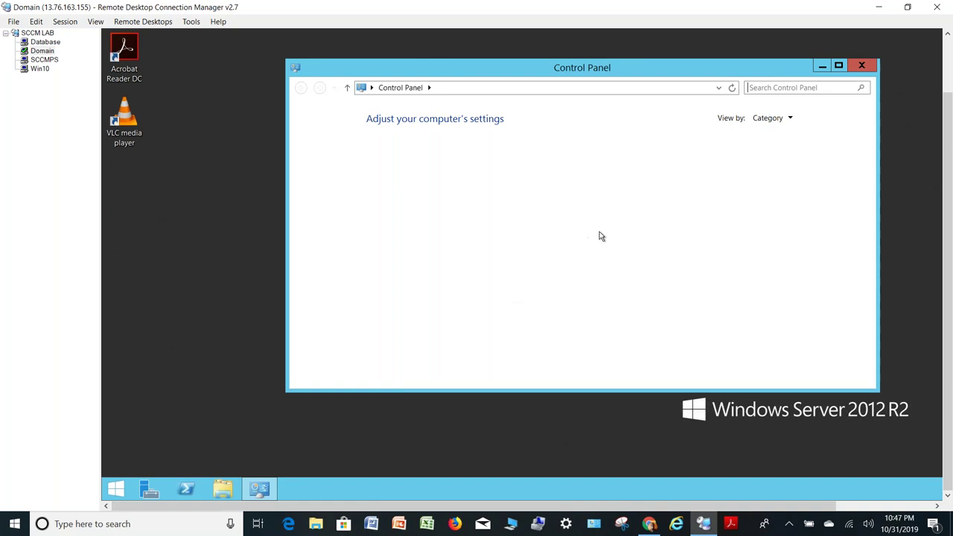
pyautogui.click(778, 123)
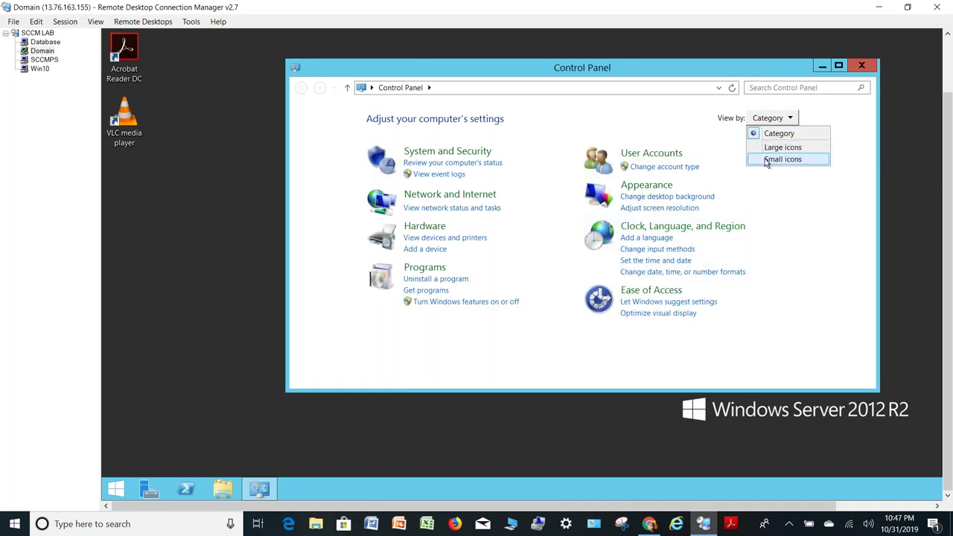
pyautogui.click(765, 159)
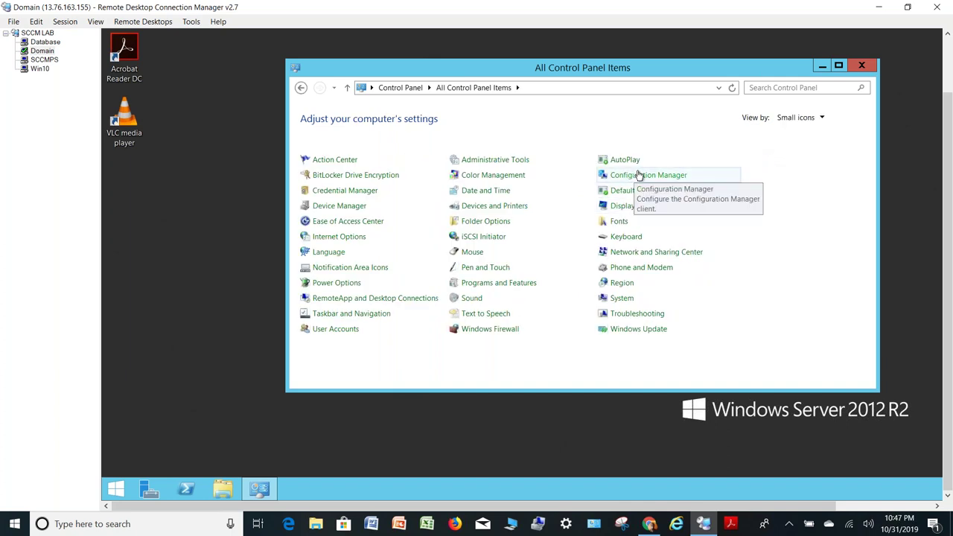
pyautogui.rightClick(611, 176)
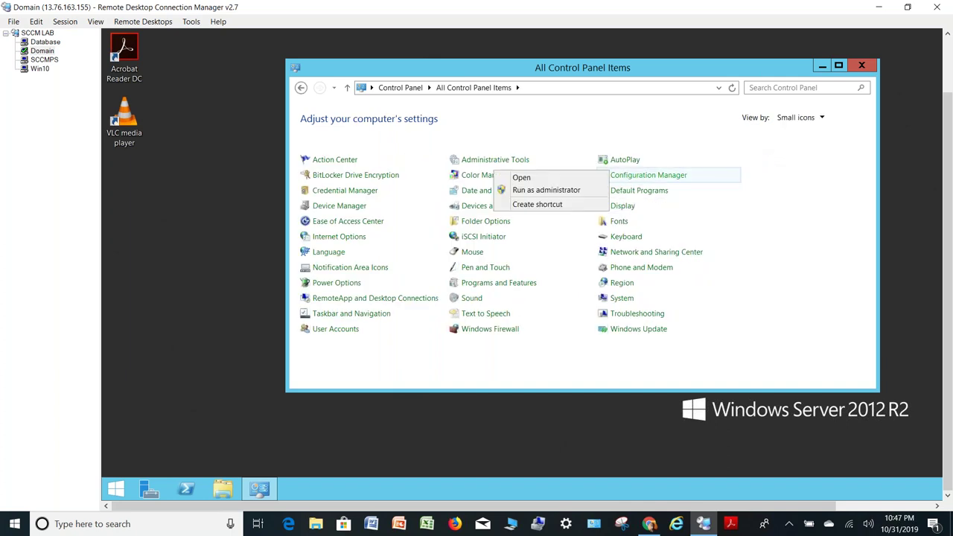
pyautogui.click(553, 207)
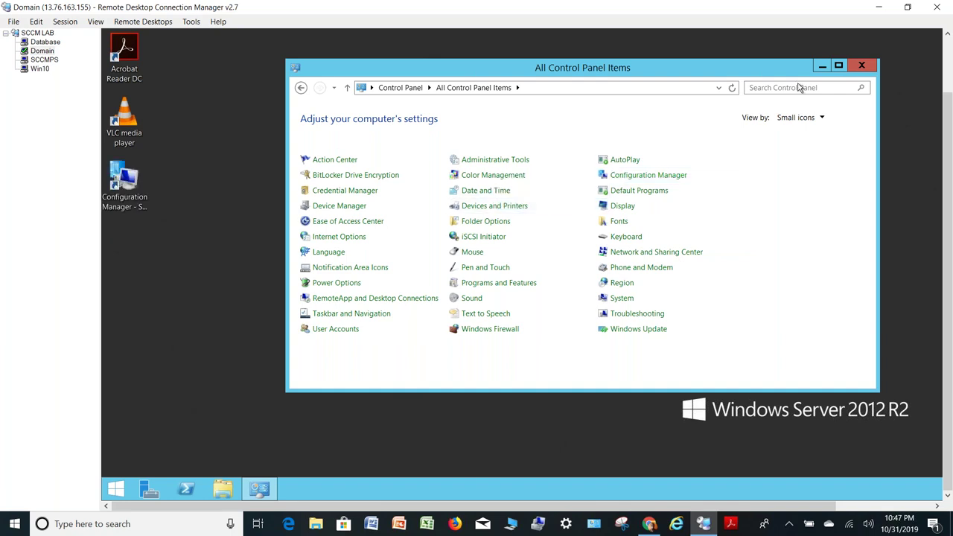
pyautogui.click(860, 66)
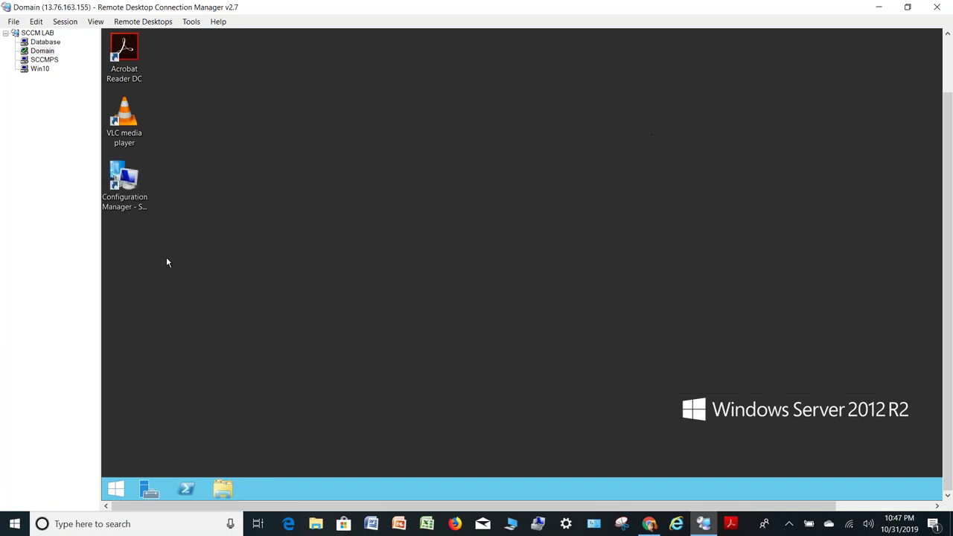
# - Launch the Configuration Manager client properties from the desktop shortcut and run the Machine Policy Retrieval & Evaluation Cycle
pyautogui.doubleClick(123, 190)
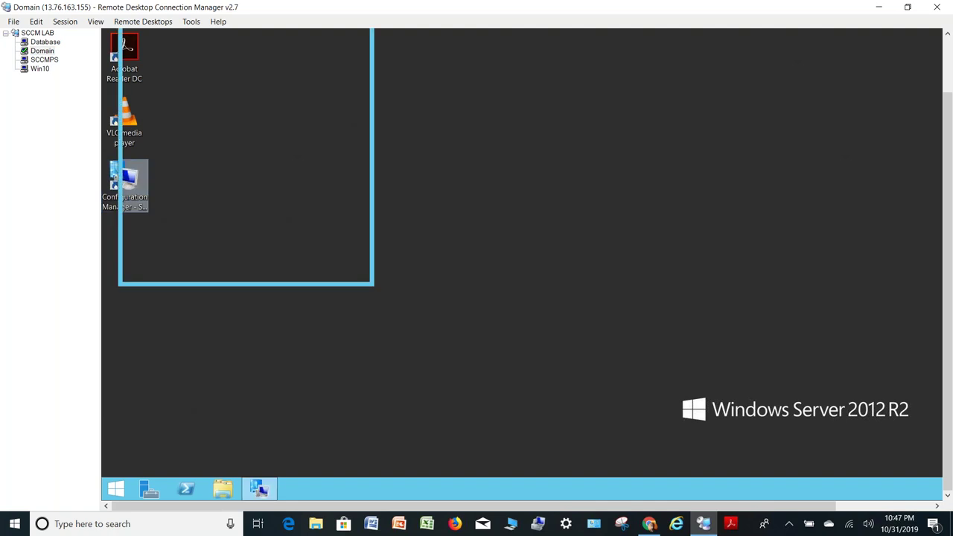
pyautogui.click(948, 50)
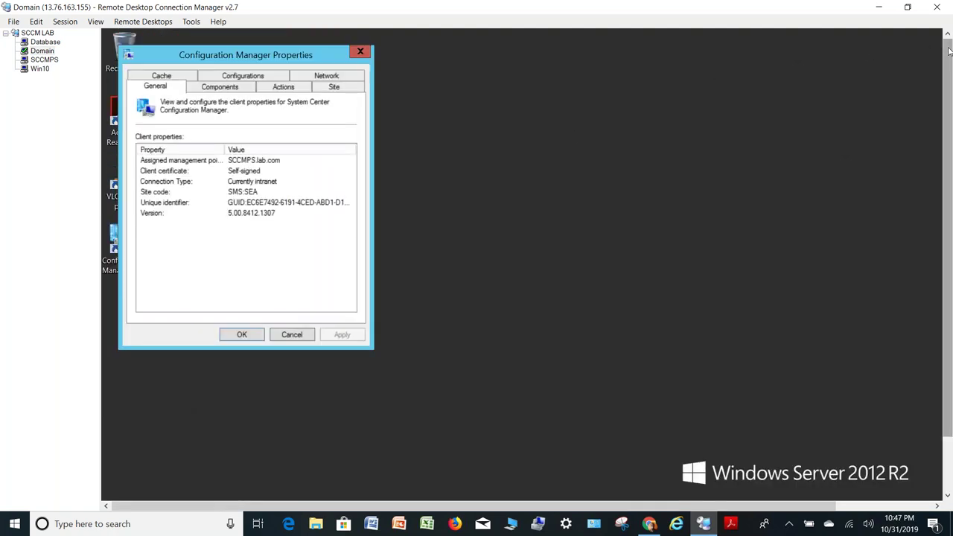
pyautogui.click(280, 89)
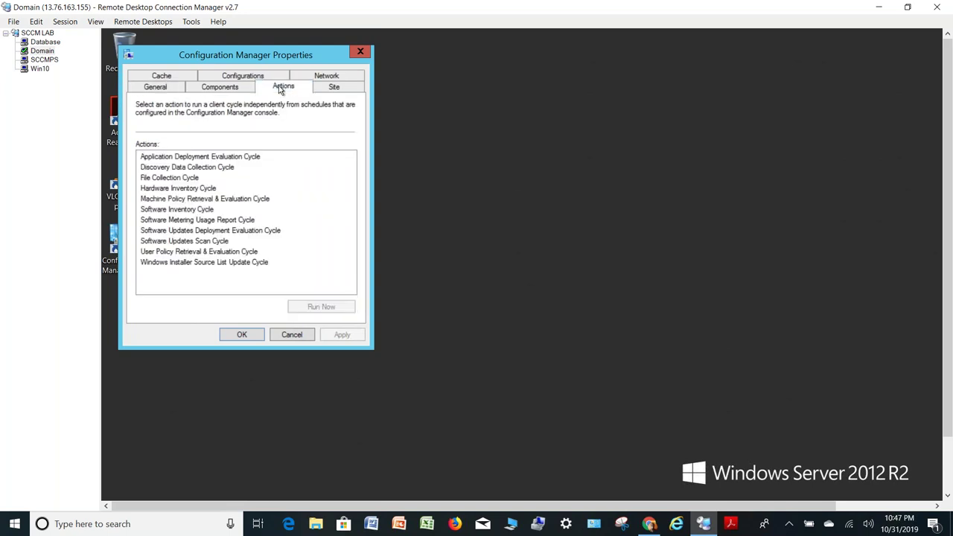
pyautogui.click(242, 199)
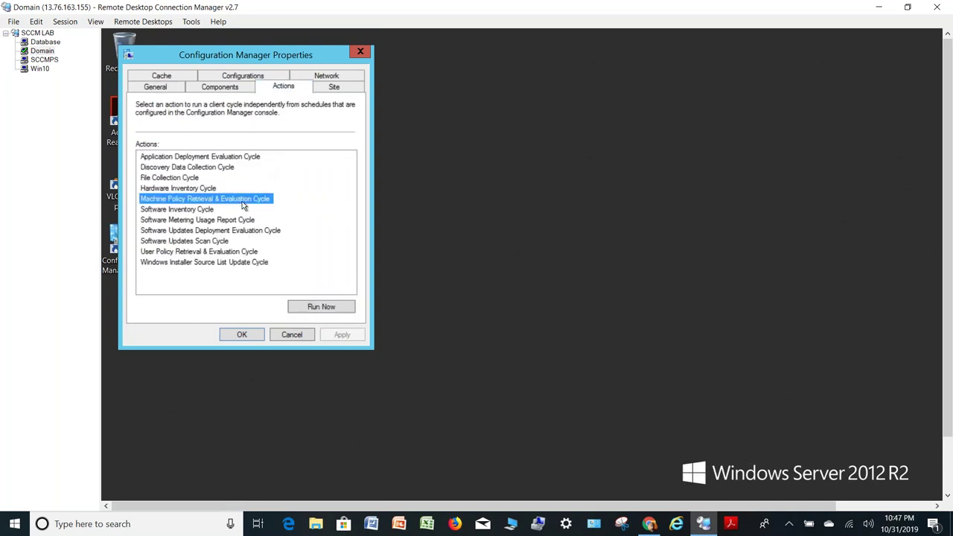
pyautogui.click(306, 307)
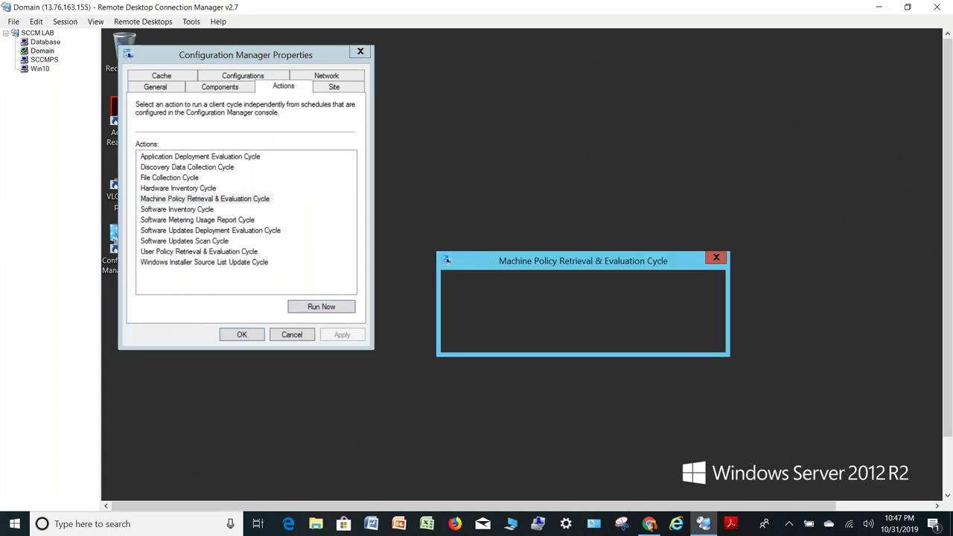
pyautogui.press('Return')
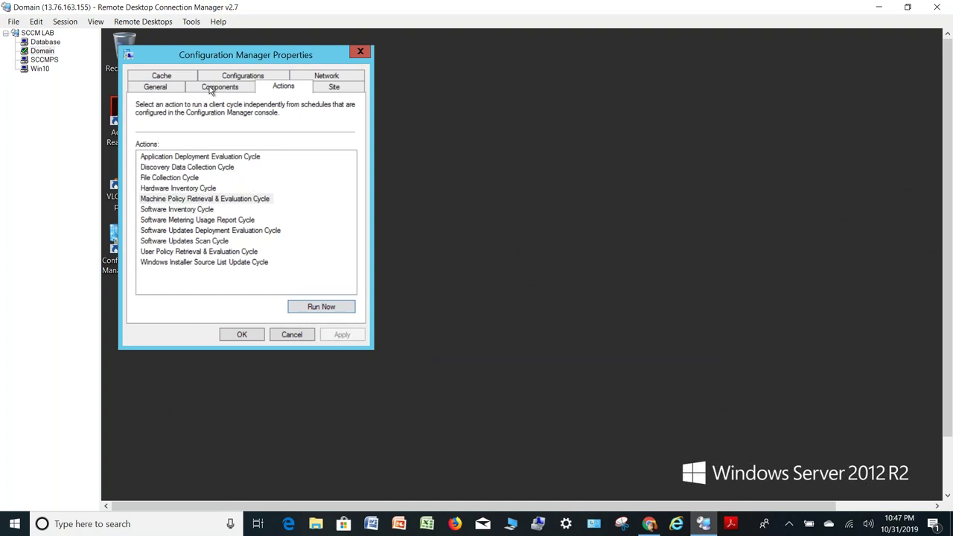
# - Evaluate the assigned KB3000483 configuration baseline on this client and widen the compliance state column to fit its contents
pyautogui.click(249, 78)
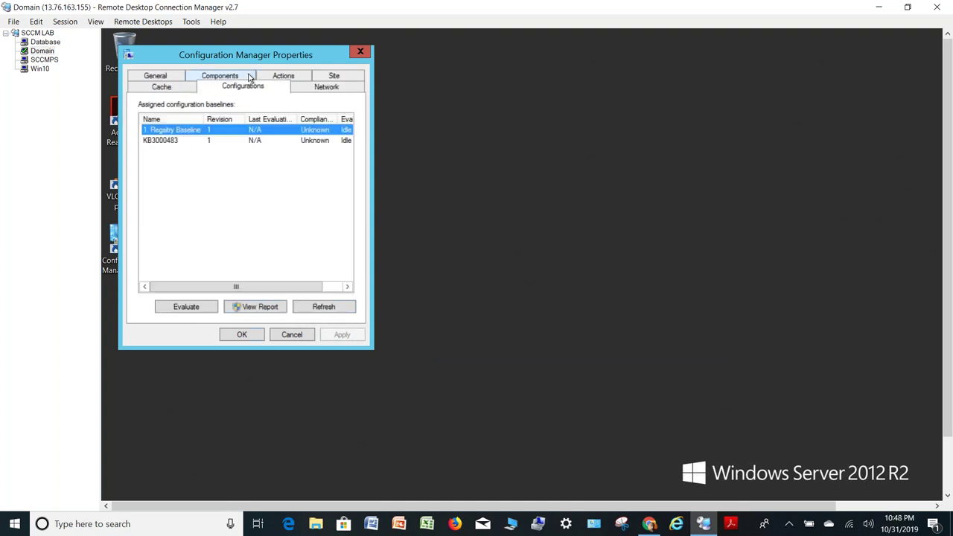
pyautogui.click(170, 143)
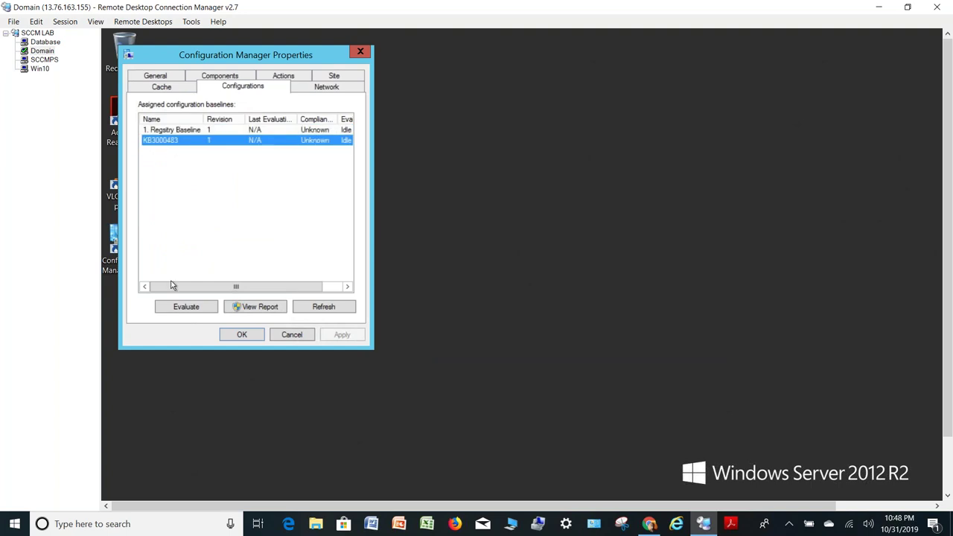
pyautogui.click(176, 307)
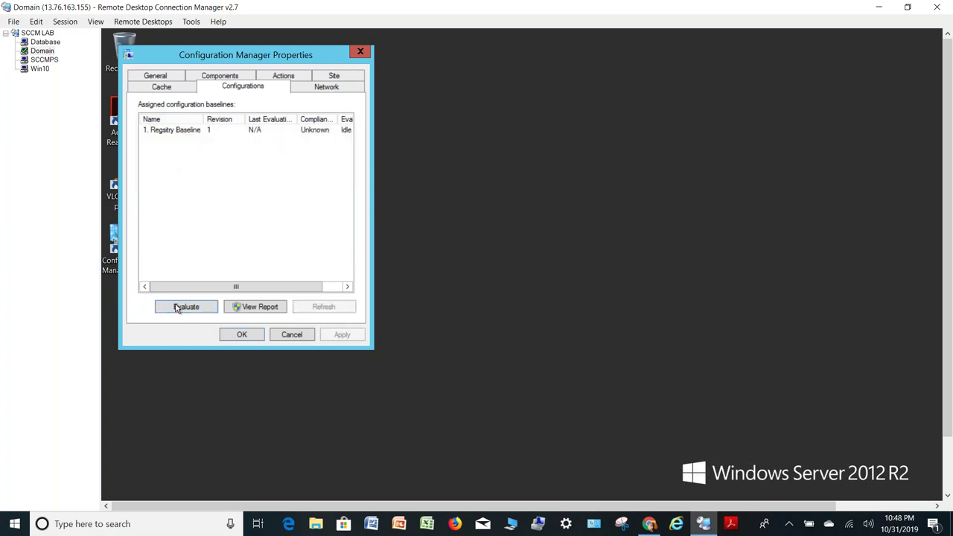
pyautogui.doubleClick(339, 119)
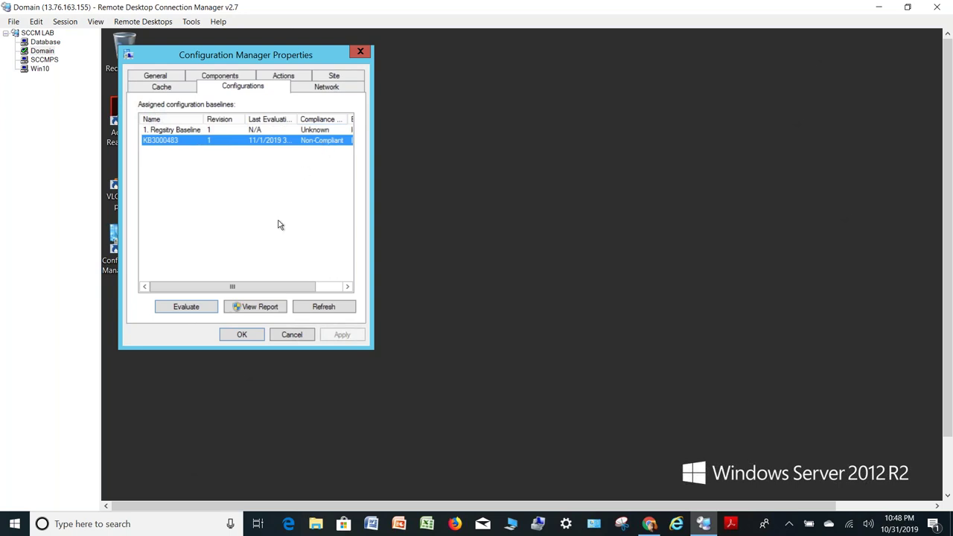
# - View the KB3000483 compliance report and examine its non-compliant rules, including the rule's severity and the update's current value
pyautogui.click(256, 308)
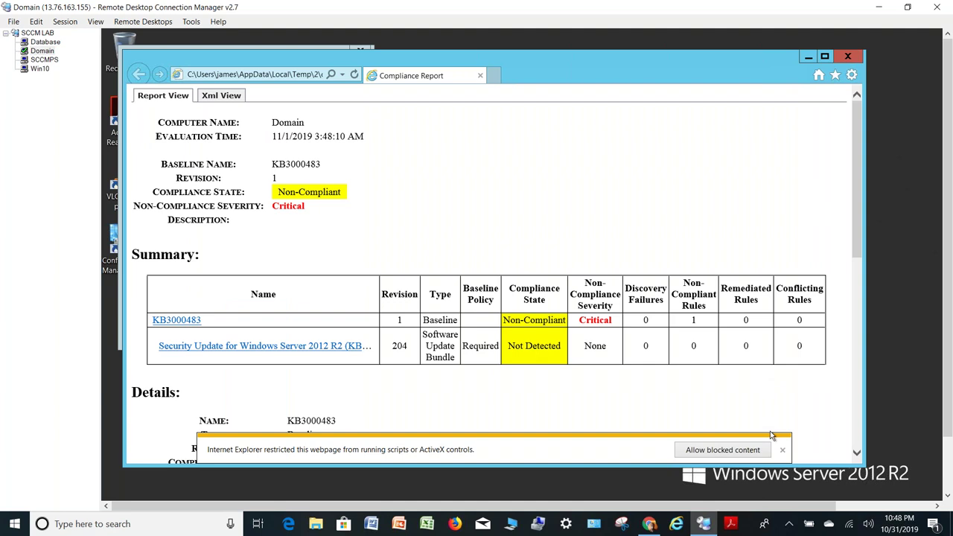
pyautogui.click(782, 449)
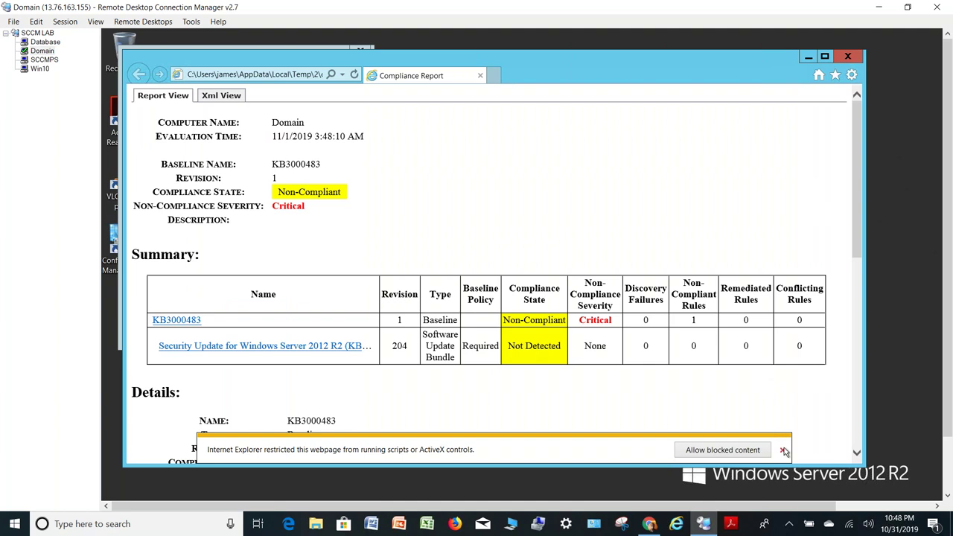
pyautogui.click(855, 422)
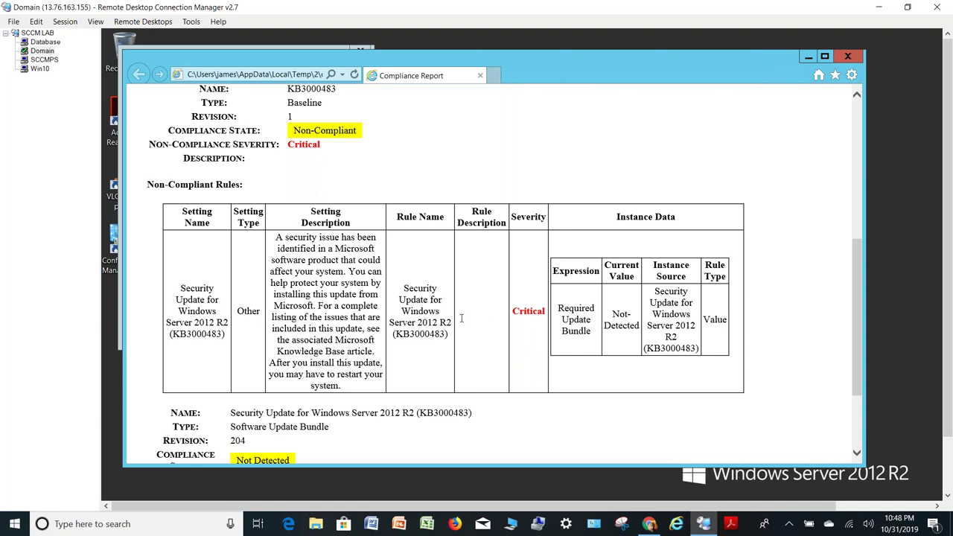
pyautogui.doubleClick(540, 311)
pyautogui.click(622, 319)
pyautogui.doubleClick(622, 319)
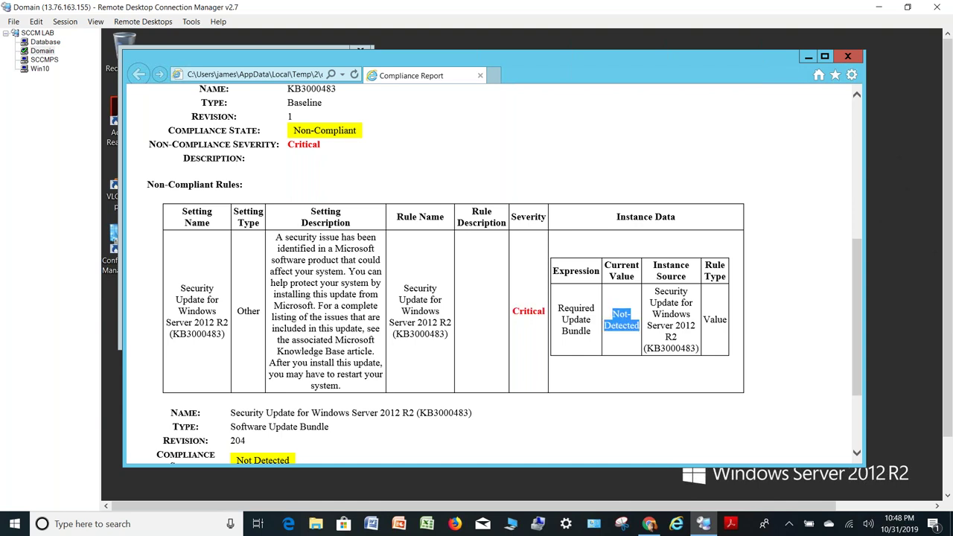
pyautogui.doubleClick(621, 326)
# - Switch to the SCCMPS server and browse to the folder C:\Program Files\7-Zip in File Explorer
pyautogui.click(45, 60)
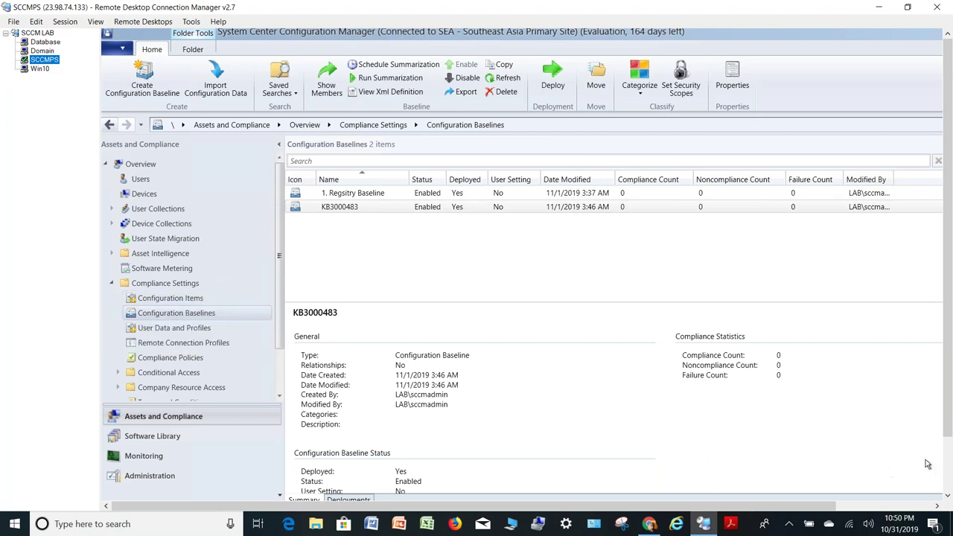
pyautogui.click(949, 463)
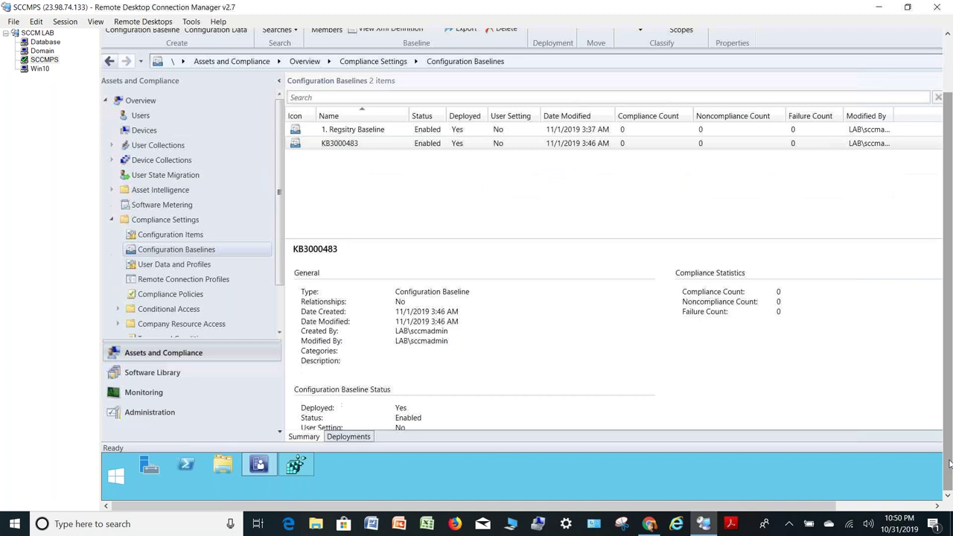
pyautogui.click(222, 467)
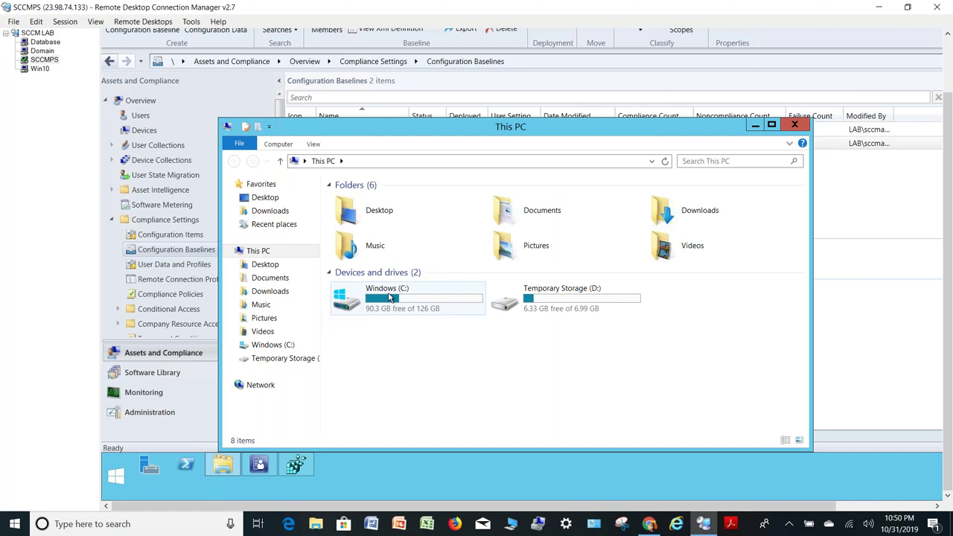
pyautogui.doubleClick(388, 297)
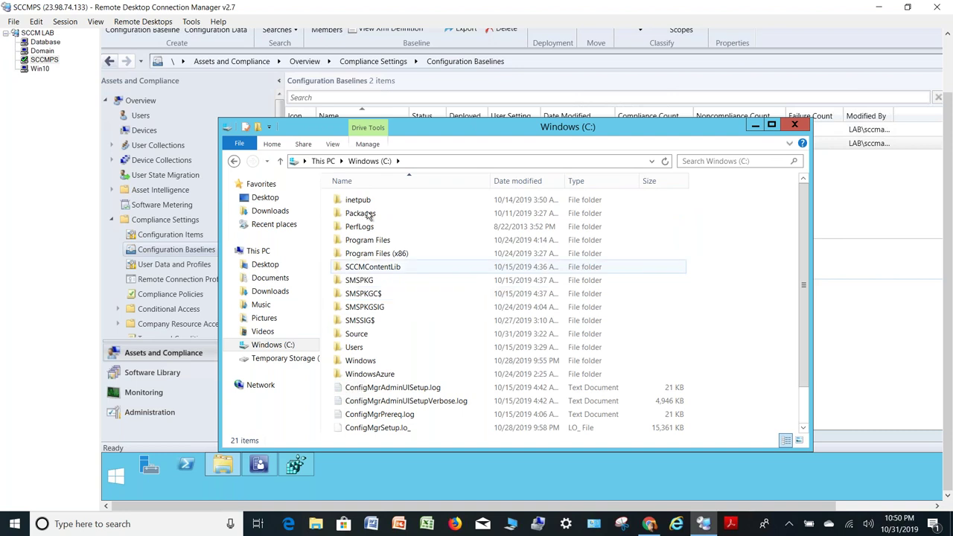
pyautogui.doubleClick(372, 247)
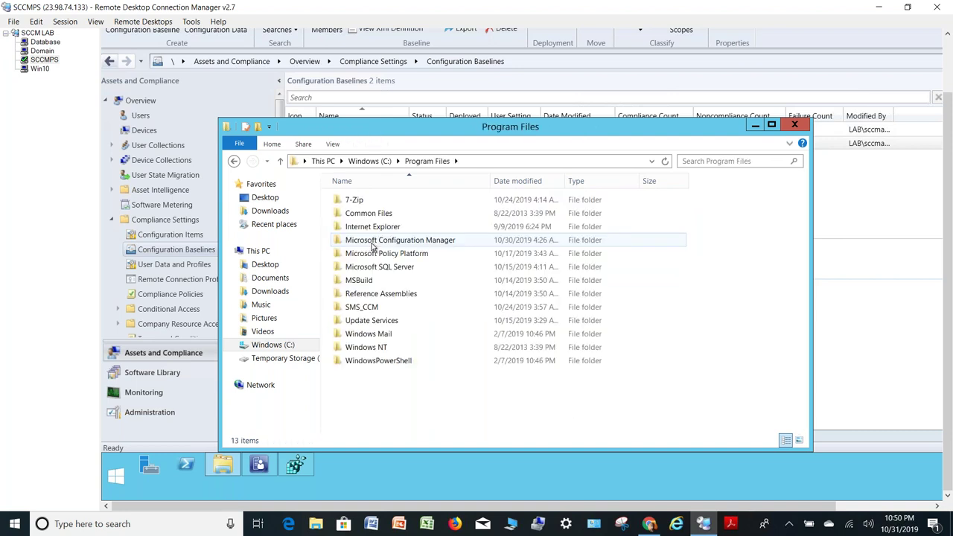
pyautogui.doubleClick(369, 199)
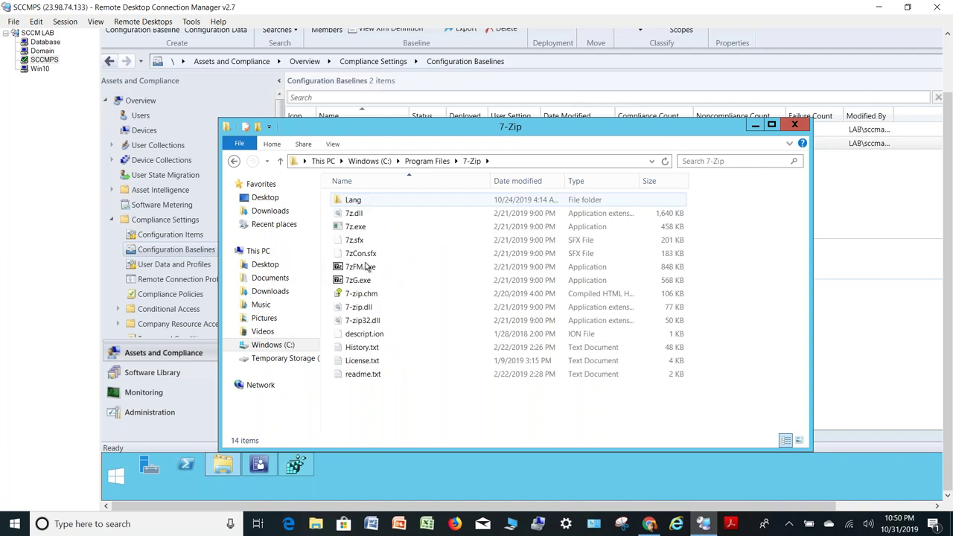
# - Display the detailed file properties of 7zFM.exe to check its file and product version
pyautogui.click(370, 268)
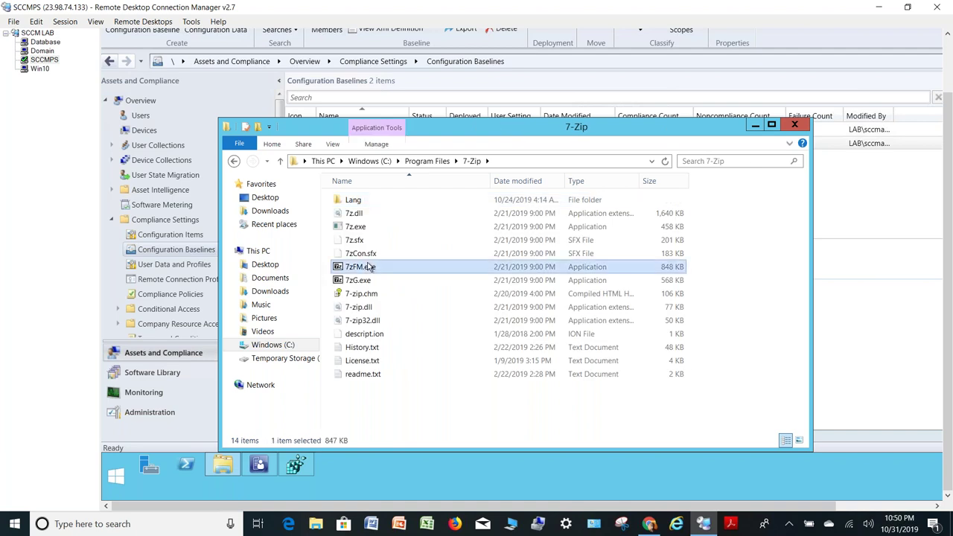
pyautogui.rightClick(369, 267)
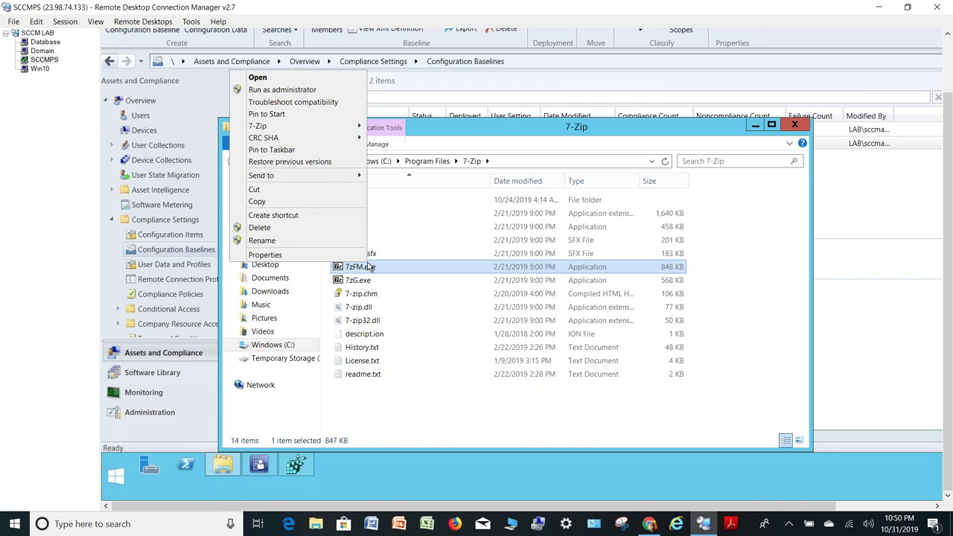
pyautogui.click(332, 256)
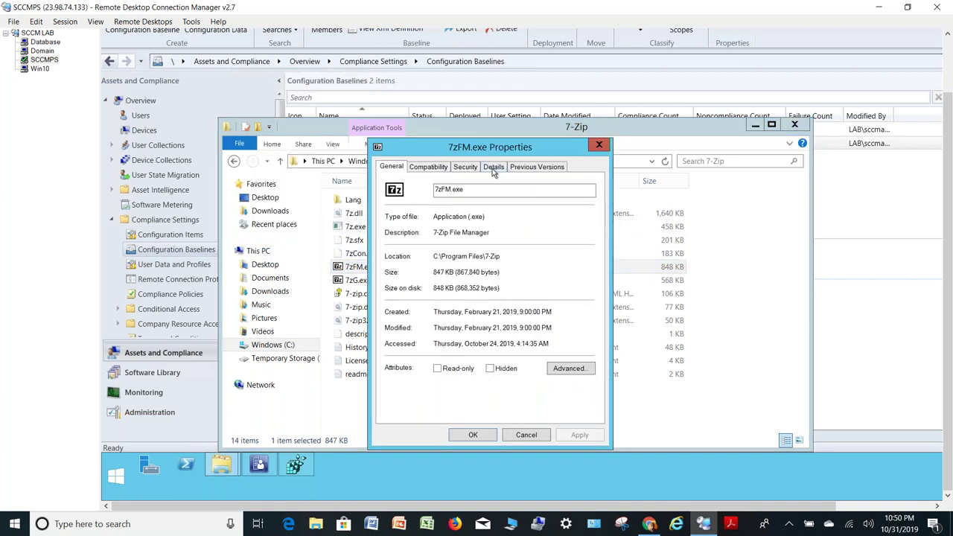
pyautogui.click(493, 169)
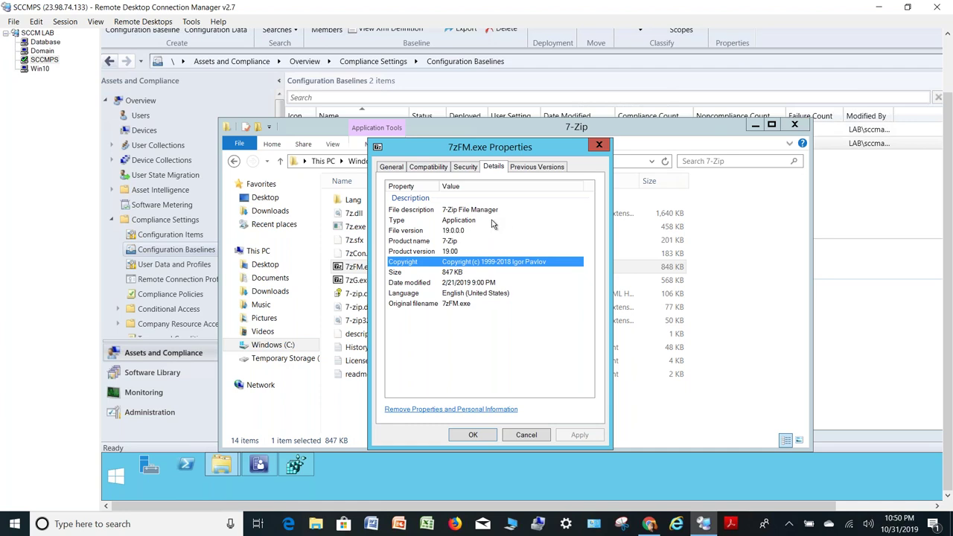
# - Start a new configuration item named "2. 7zip File" for Windows desktops and servers, supported on all listed Windows versions
pyautogui.click(794, 127)
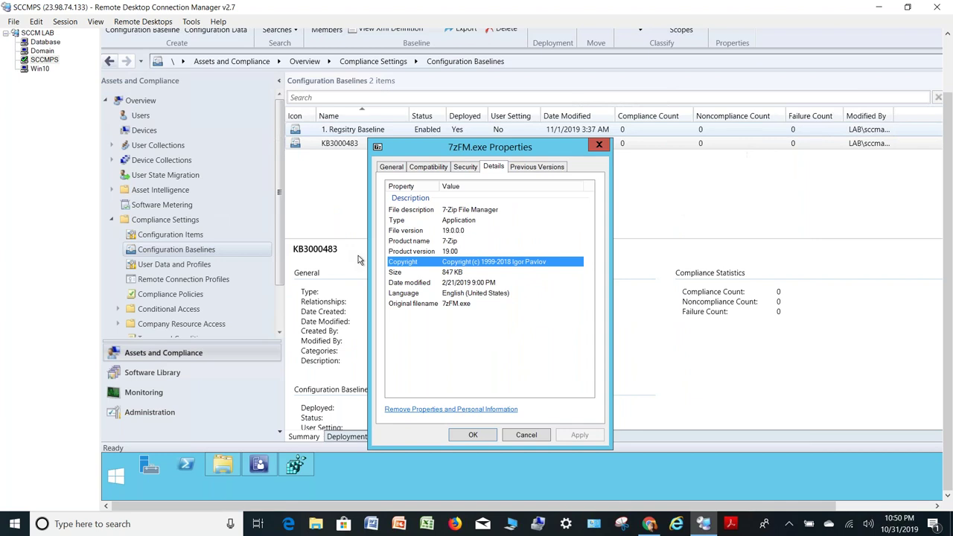
pyautogui.click(177, 236)
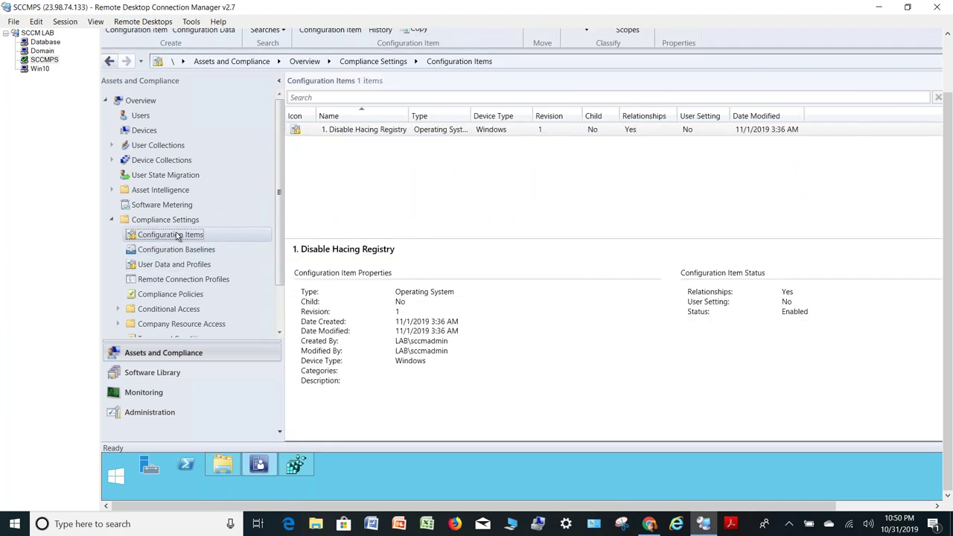
pyautogui.rightClick(177, 236)
pyautogui.click(222, 246)
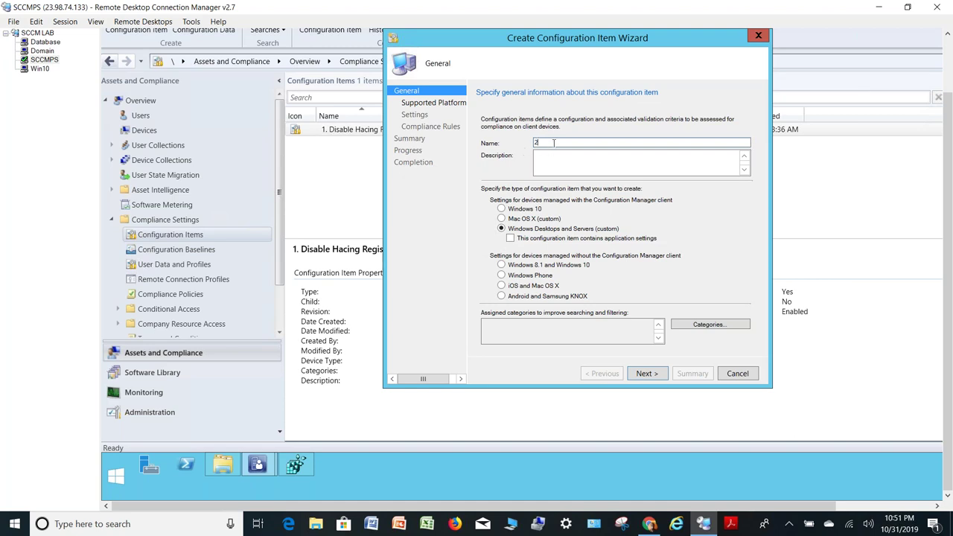
pyautogui.write('2')
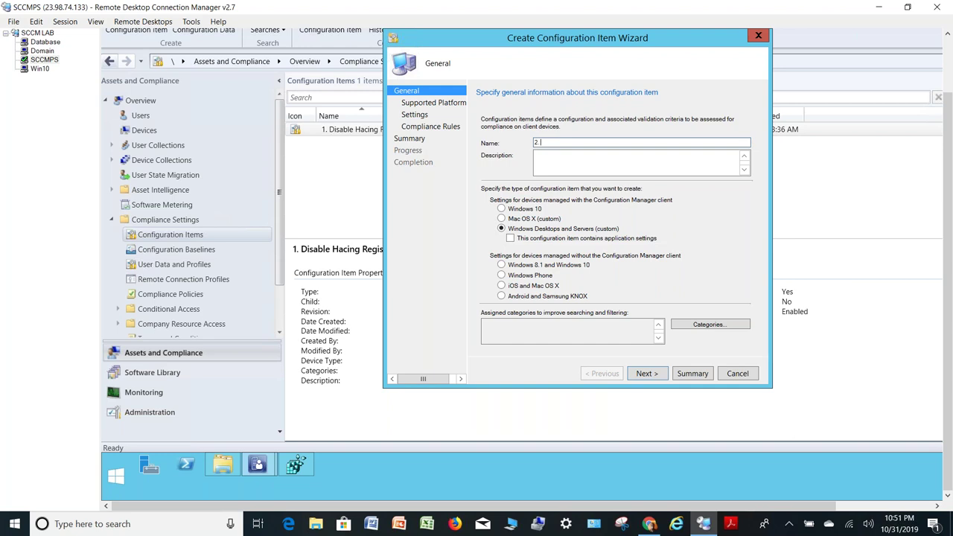
pyautogui.write('. 7zip File')
pyautogui.click(644, 374)
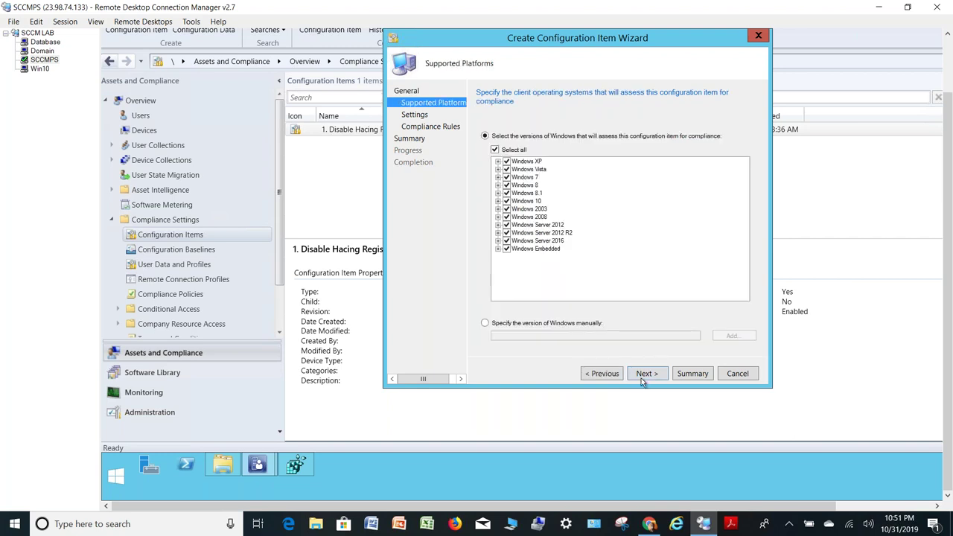
pyautogui.click(642, 376)
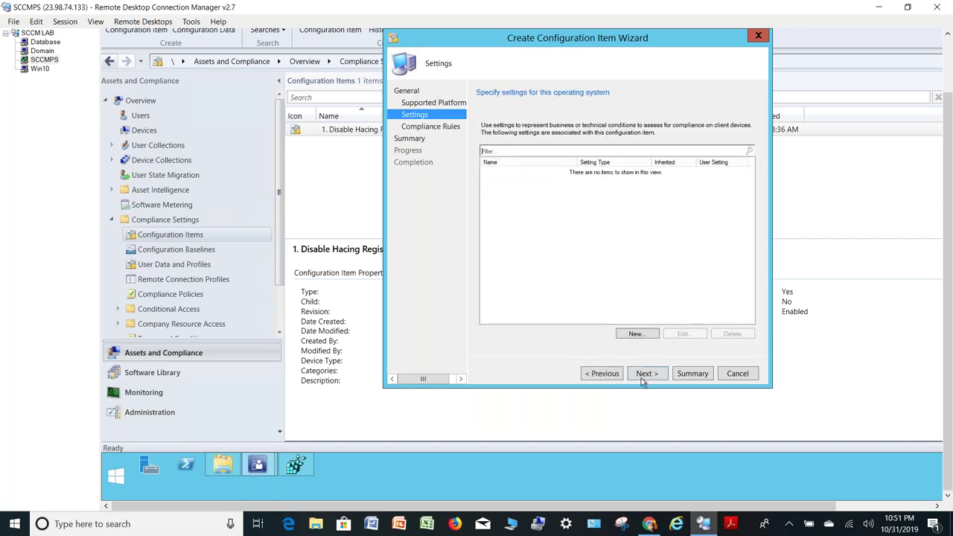
# - Add a setting named "7zip" to the configuration item and set its type to File system
pyautogui.click(636, 334)
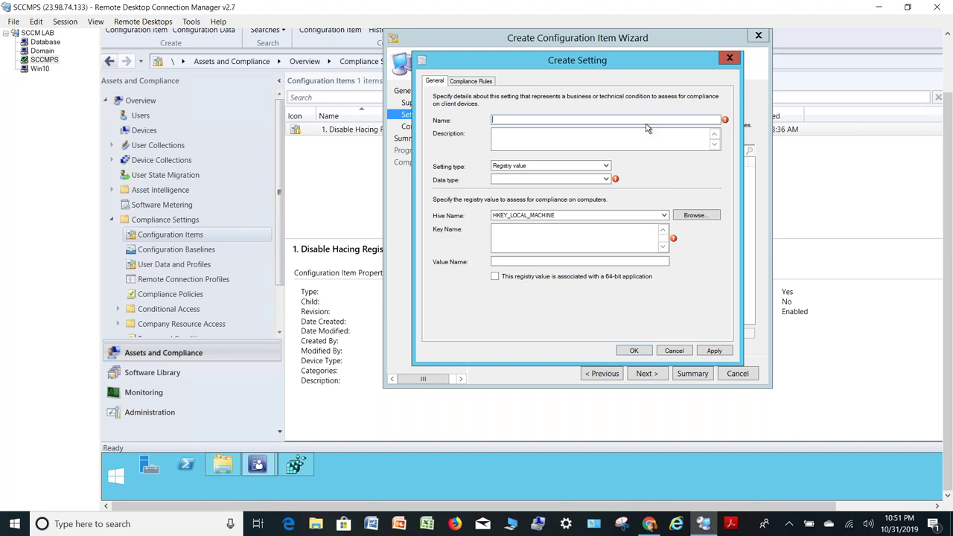
pyautogui.write('7zip')
pyautogui.click(557, 167)
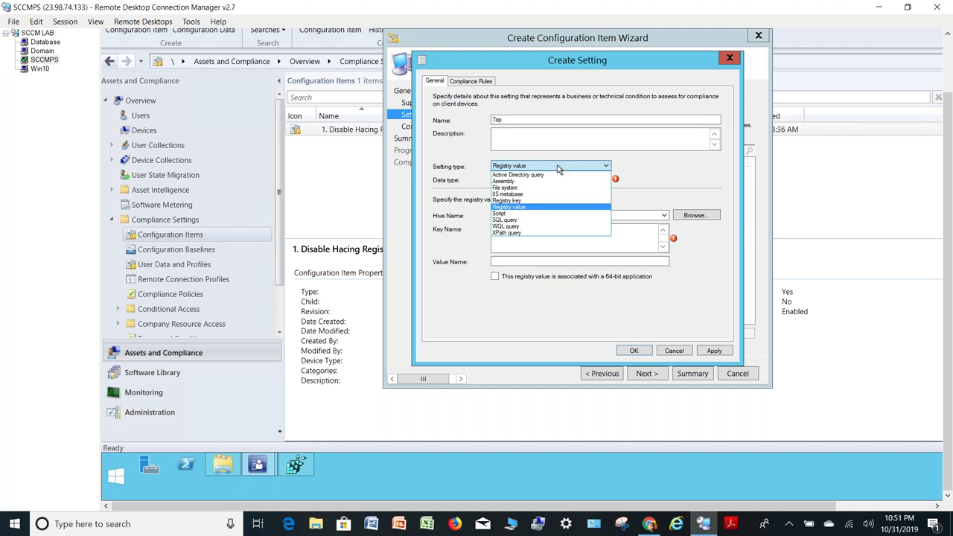
pyautogui.click(510, 187)
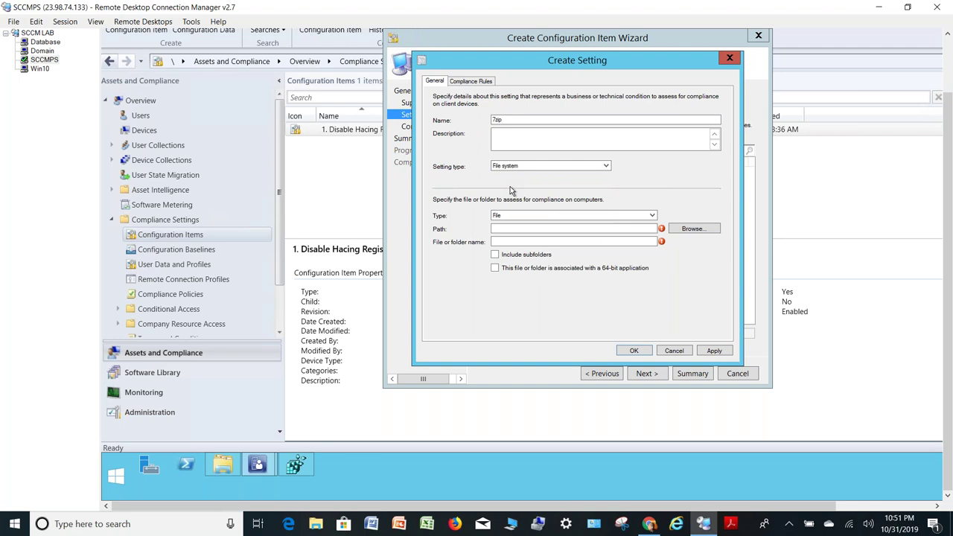
# - Browse the local file system to Program Files\7-Zip and choose 7zFM.exe as the file to assess
pyautogui.click(693, 228)
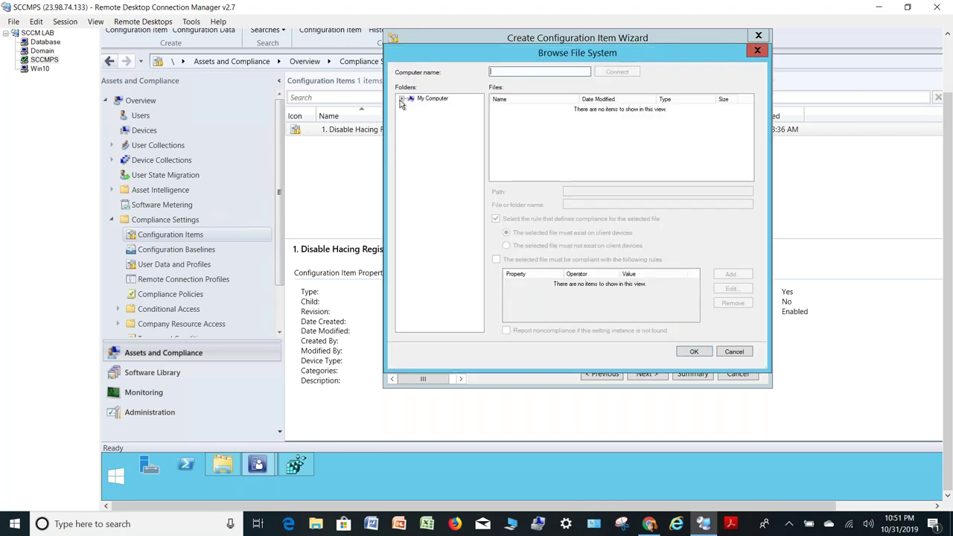
pyautogui.click(401, 99)
pyautogui.click(410, 107)
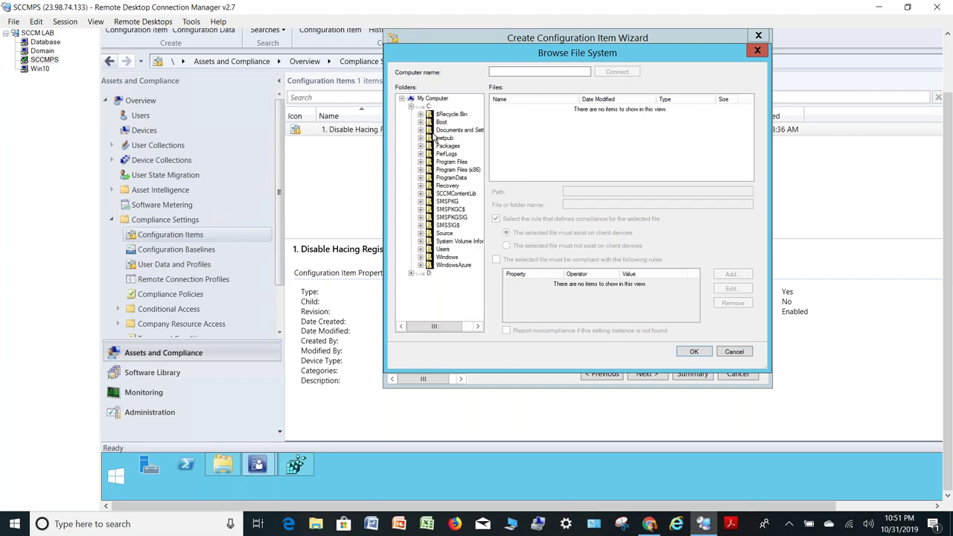
pyautogui.click(434, 162)
pyautogui.doubleClick(430, 165)
pyautogui.click(451, 171)
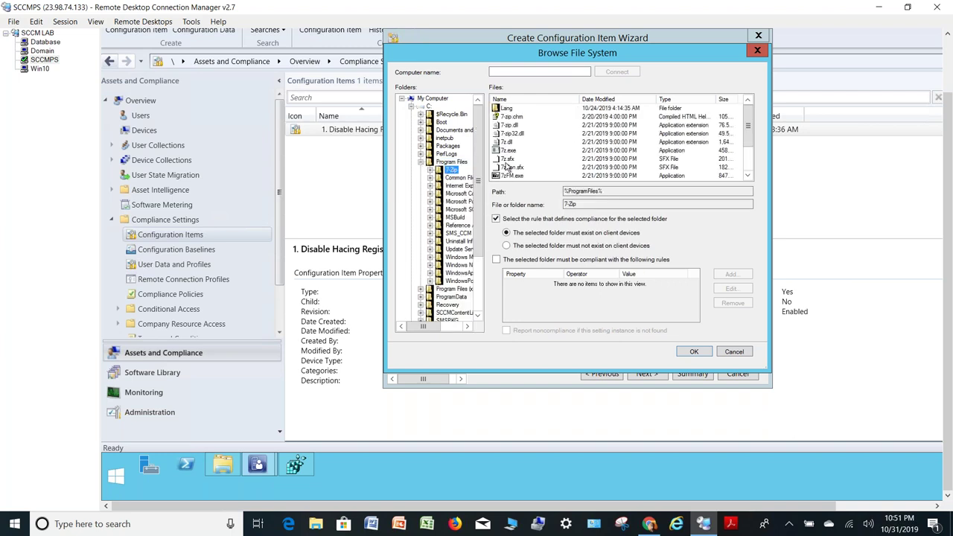
pyautogui.click(512, 178)
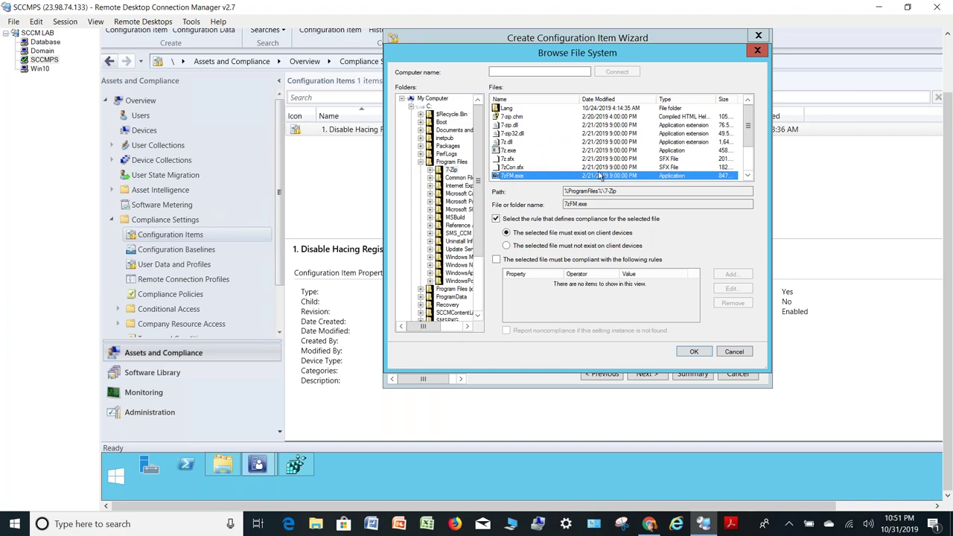
# - Require 7zFM.exe to have a file version greater than or equal to 19.00 and save the setting
pyautogui.click(495, 259)
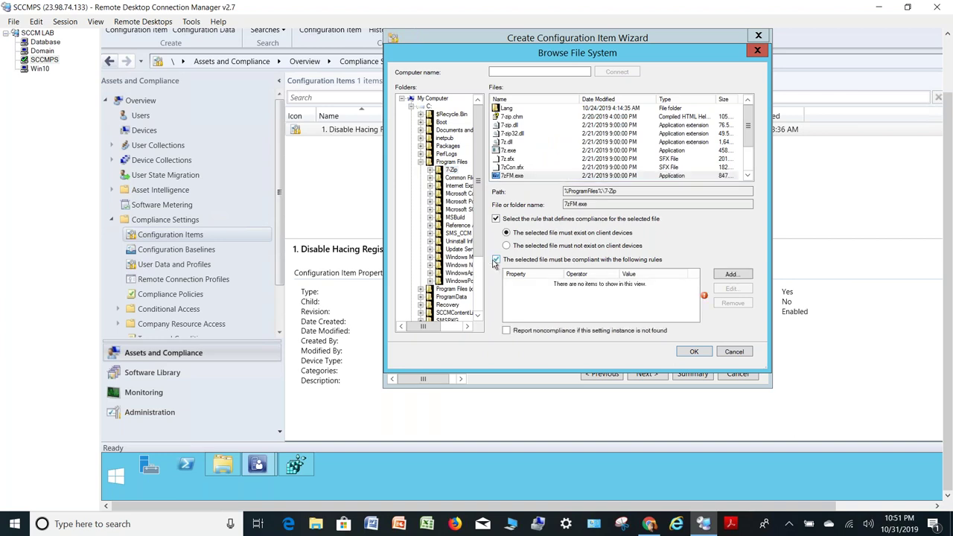
pyautogui.click(732, 276)
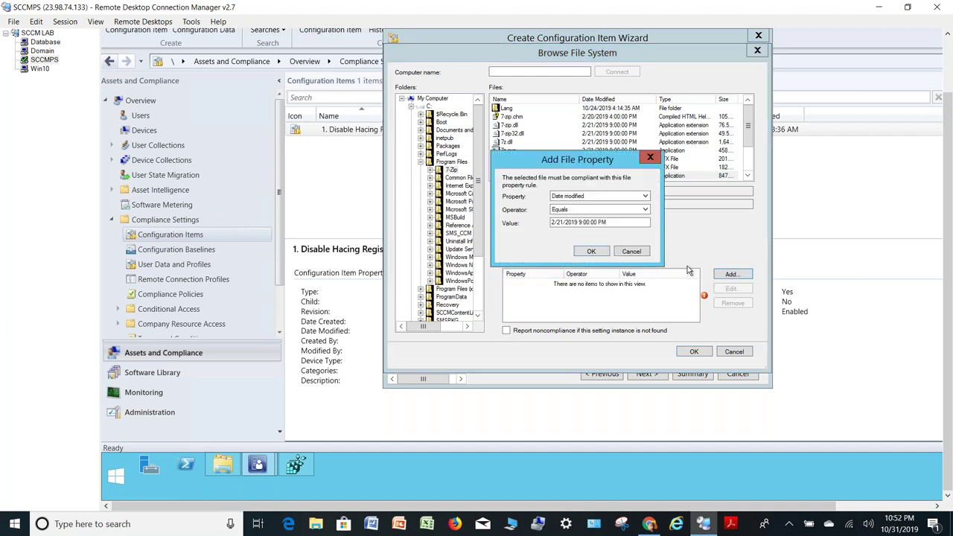
pyautogui.click(600, 197)
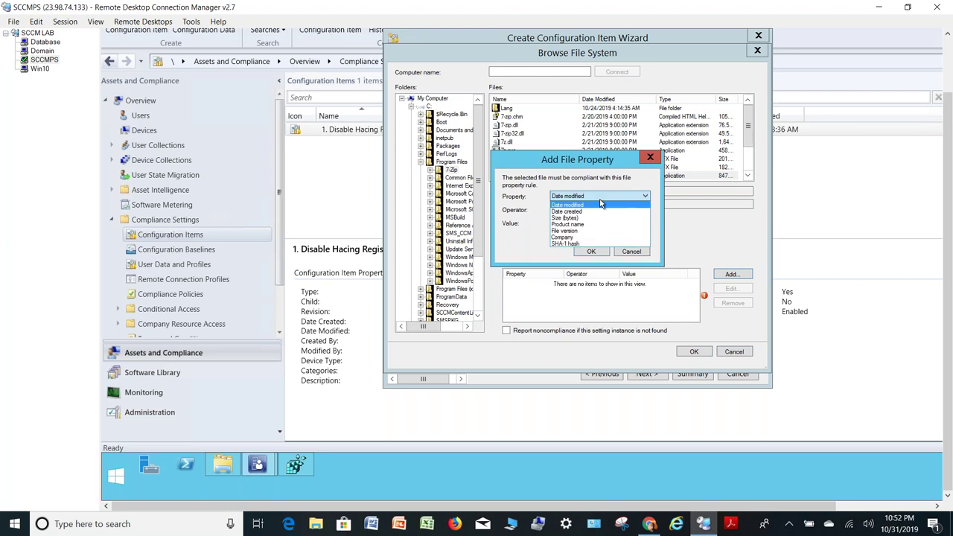
pyautogui.click(568, 233)
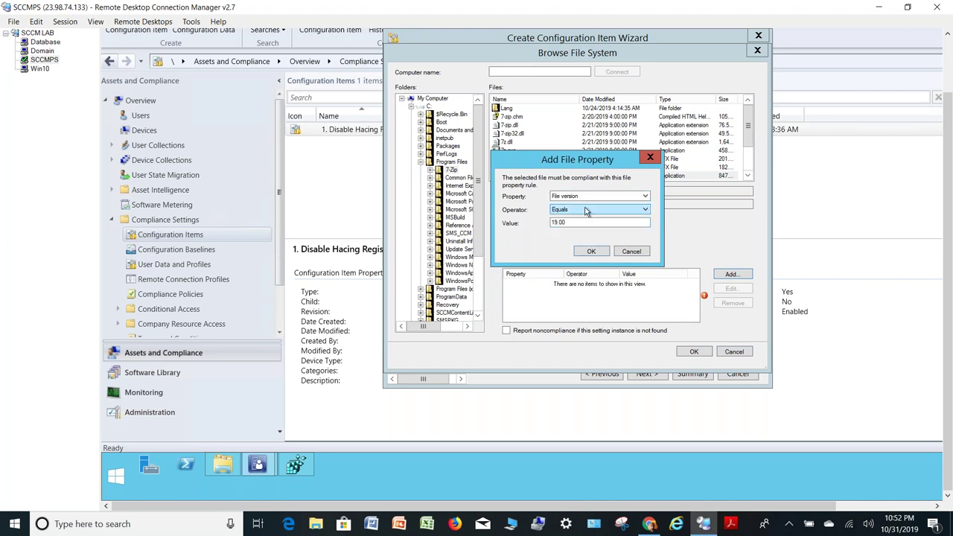
pyautogui.click(585, 210)
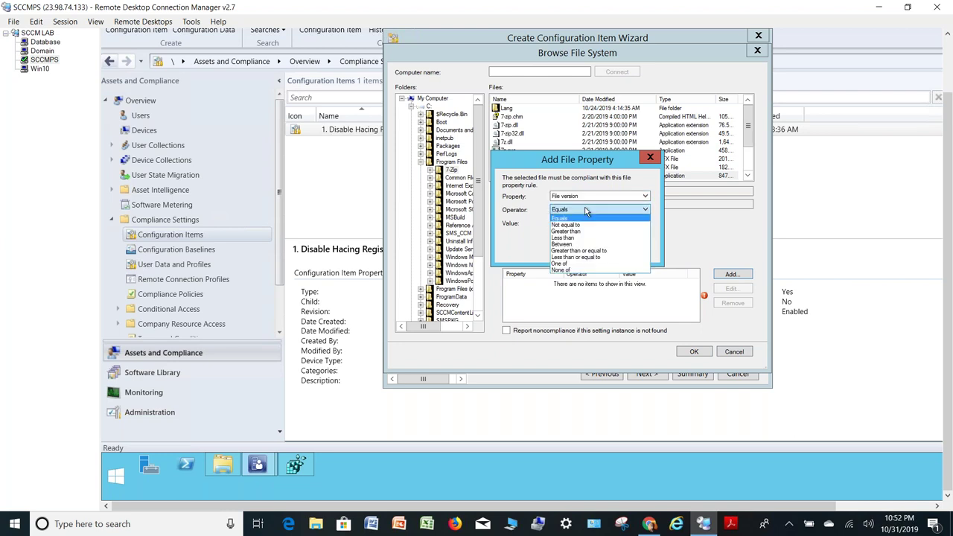
pyautogui.click(575, 252)
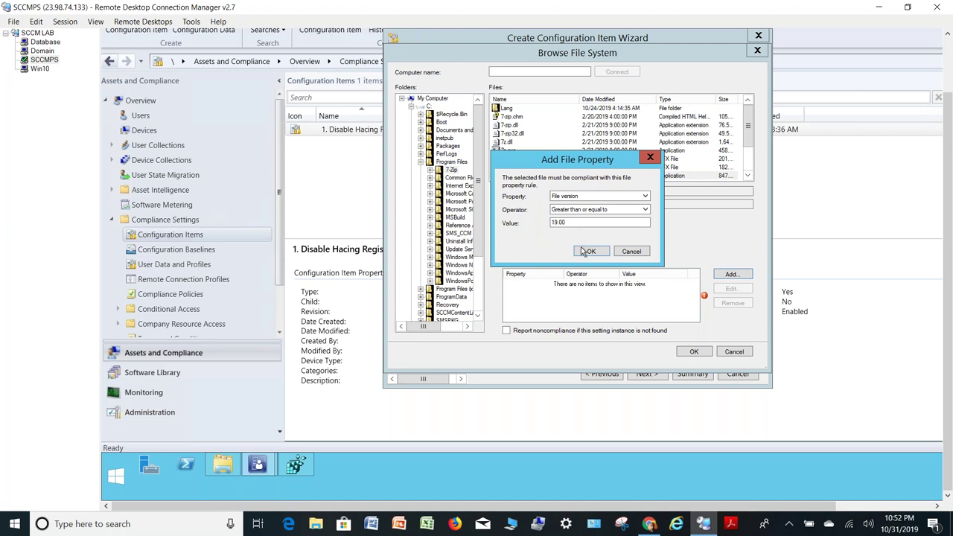
pyautogui.click(585, 251)
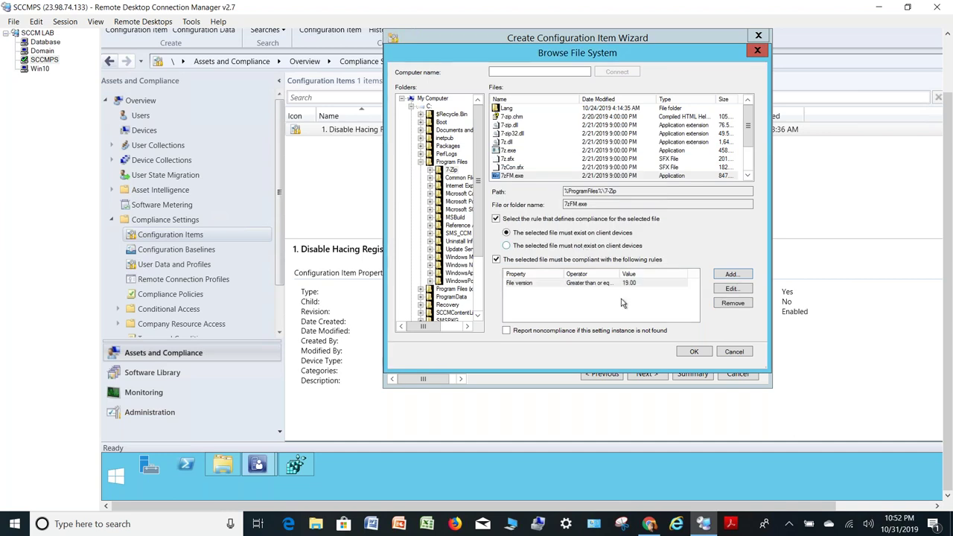
pyautogui.click(693, 355)
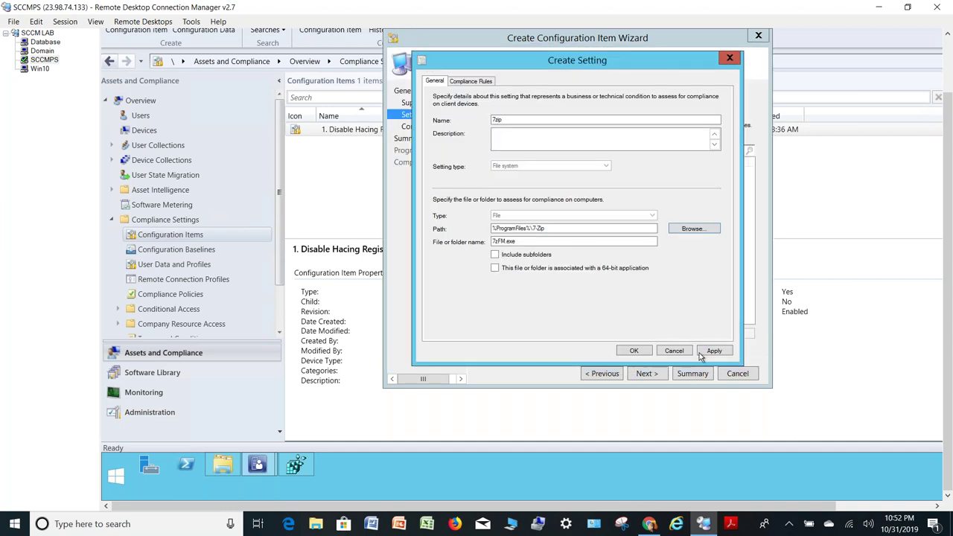
pyautogui.click(630, 353)
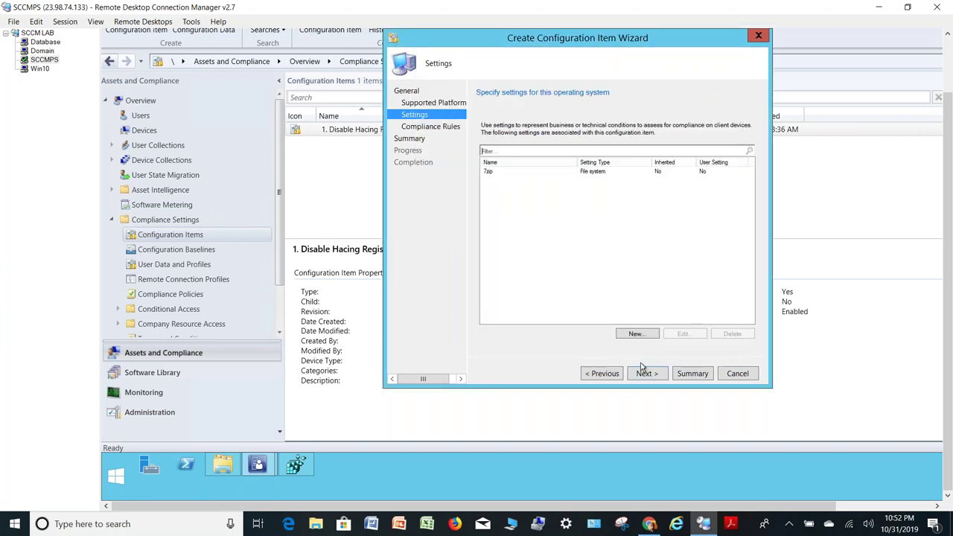
# - Accept the compliance rules and summary to create the "2. 7zip File" configuration item, and close the wizard
pyautogui.click(648, 374)
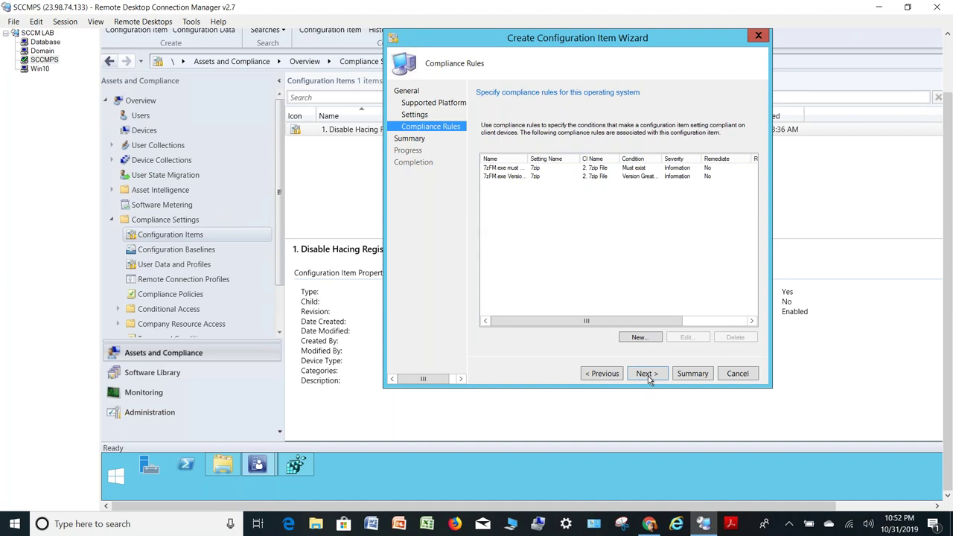
pyautogui.click(646, 374)
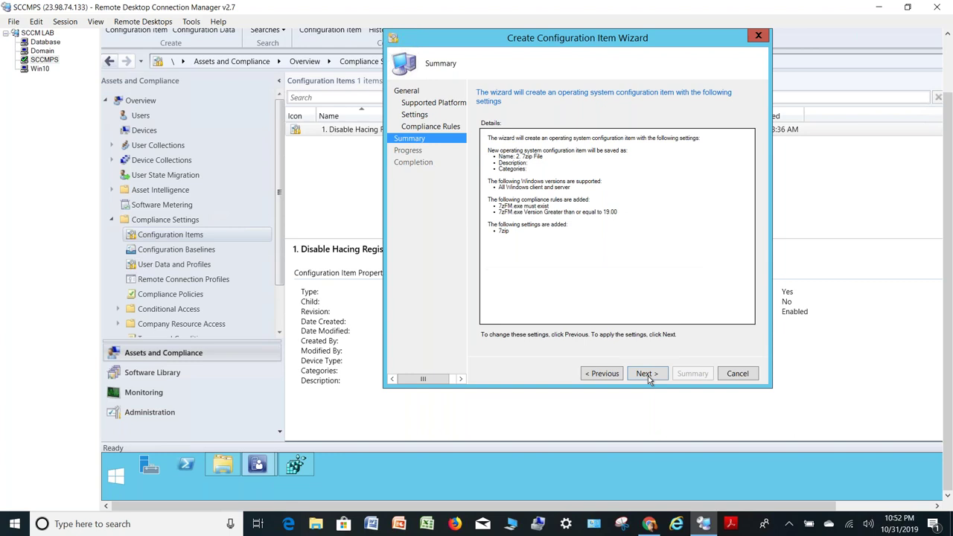
pyautogui.click(648, 376)
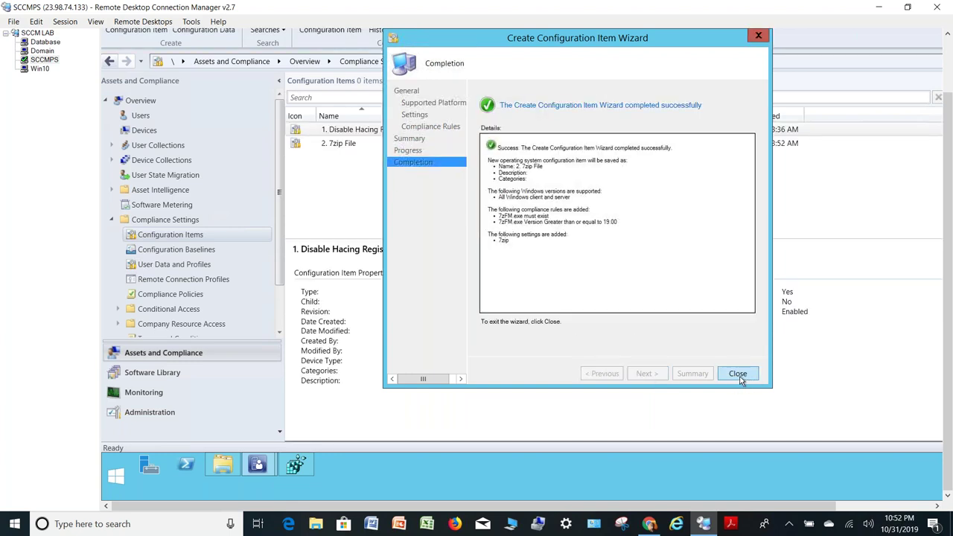
pyautogui.click(737, 374)
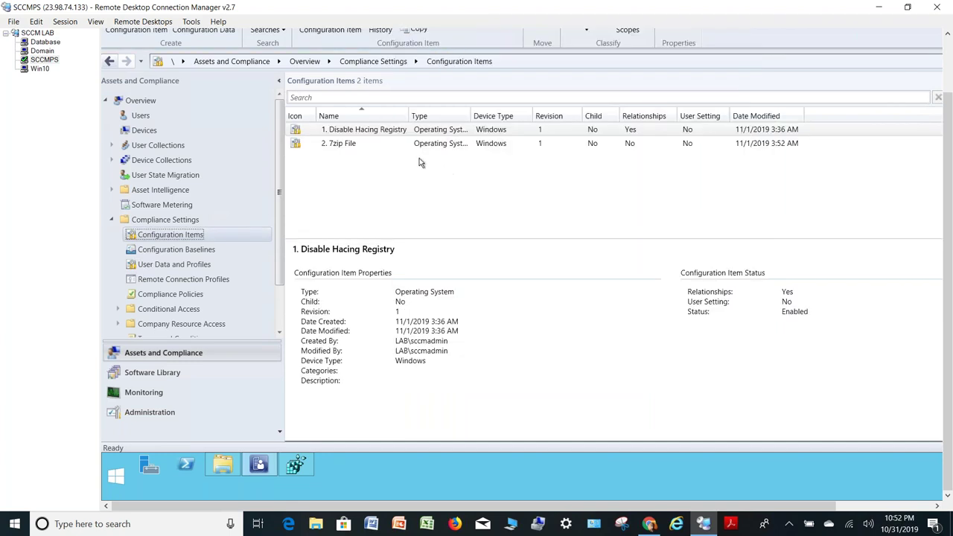
# - Start a new configuration baseline and name it "7 Zip Baseline"
pyautogui.click(345, 149)
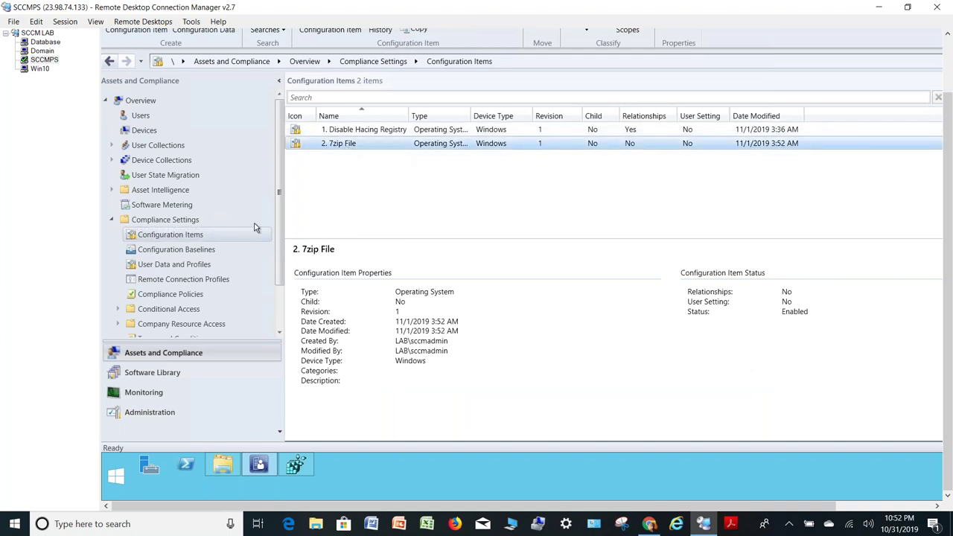
pyautogui.click(177, 250)
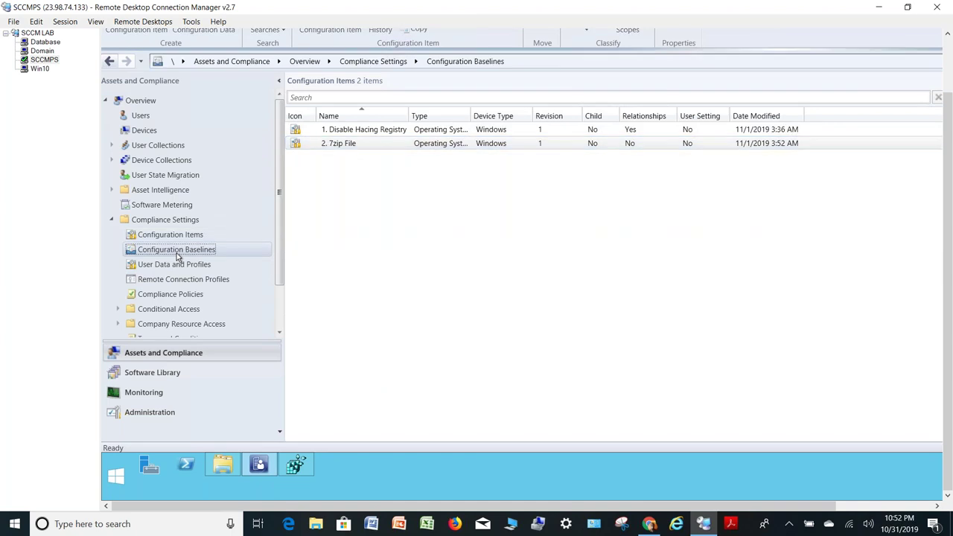
pyautogui.rightClick(177, 257)
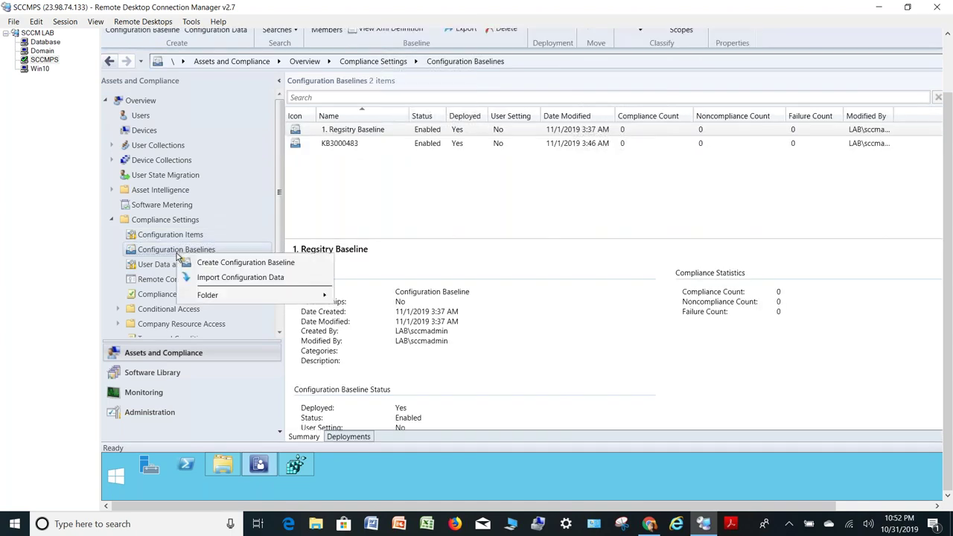
pyautogui.click(226, 263)
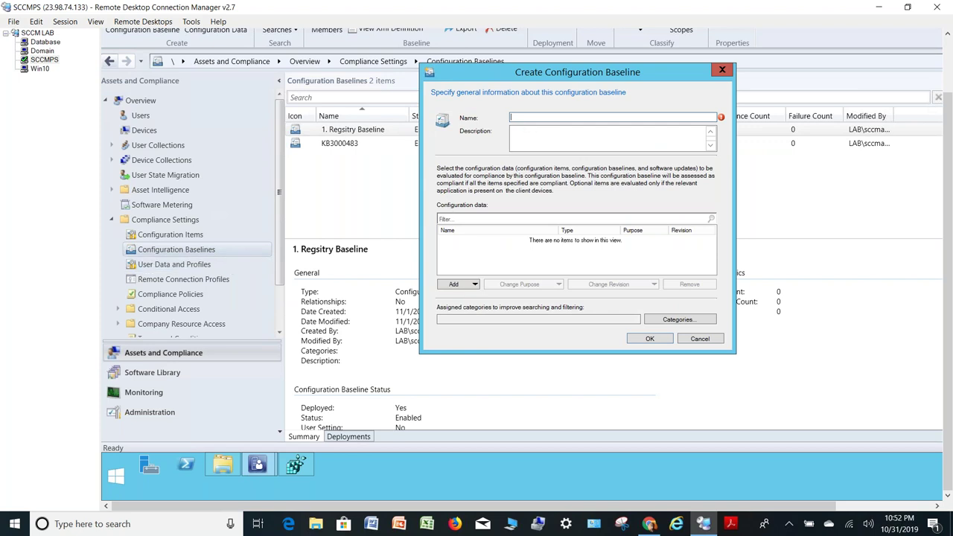
pyautogui.write('7 Zip Baseline')
# - Add the "2. 7zip File" configuration item to the new baseline and create the baseline
pyautogui.click(457, 287)
pyautogui.click(482, 294)
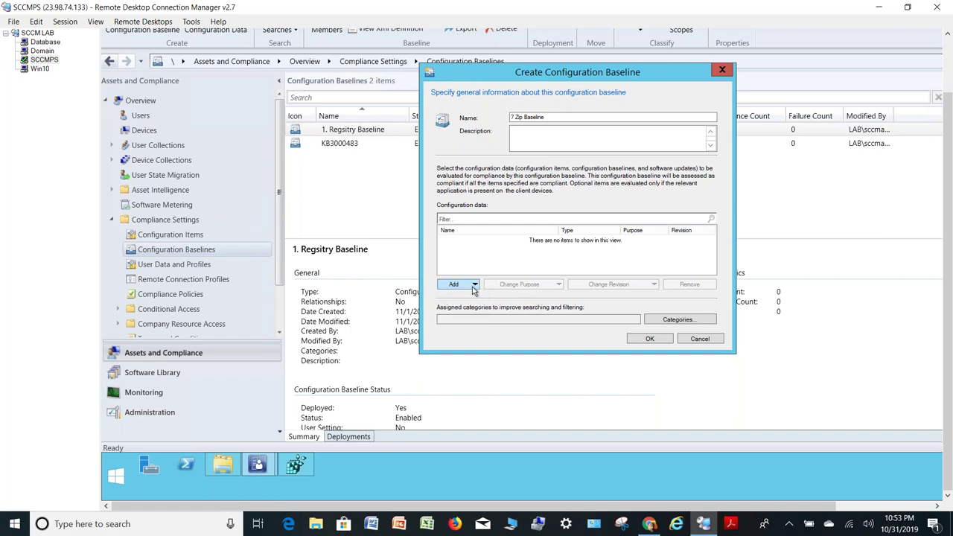
pyautogui.click(473, 288)
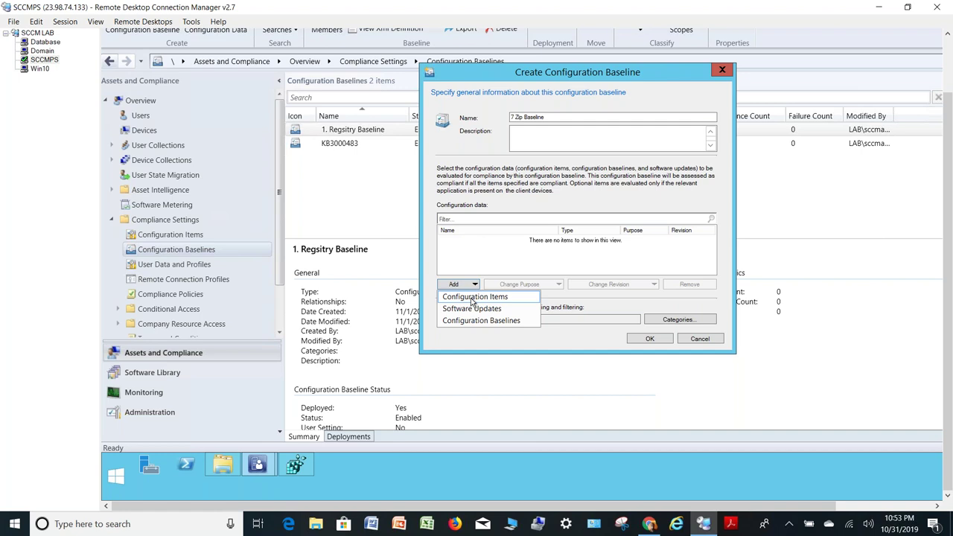
pyautogui.click(471, 297)
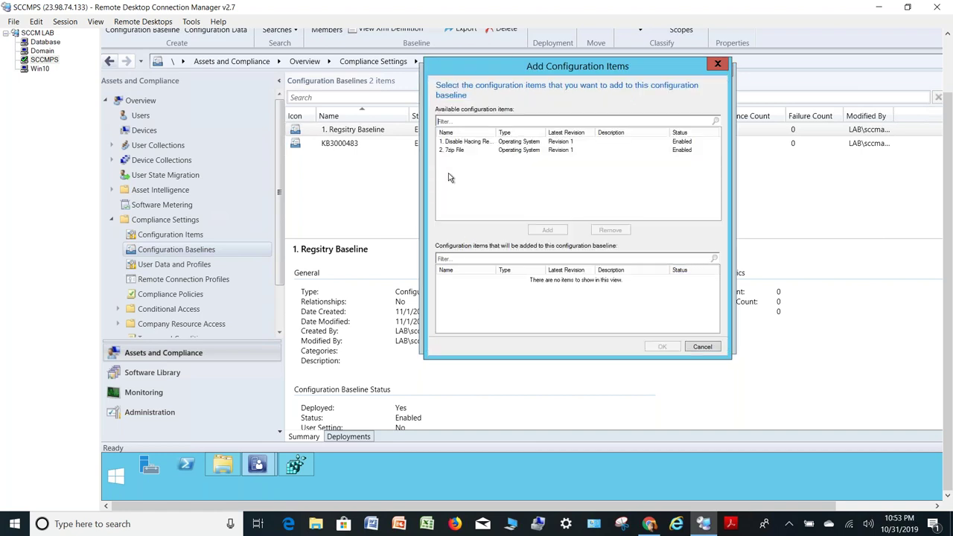
pyautogui.doubleClick(449, 151)
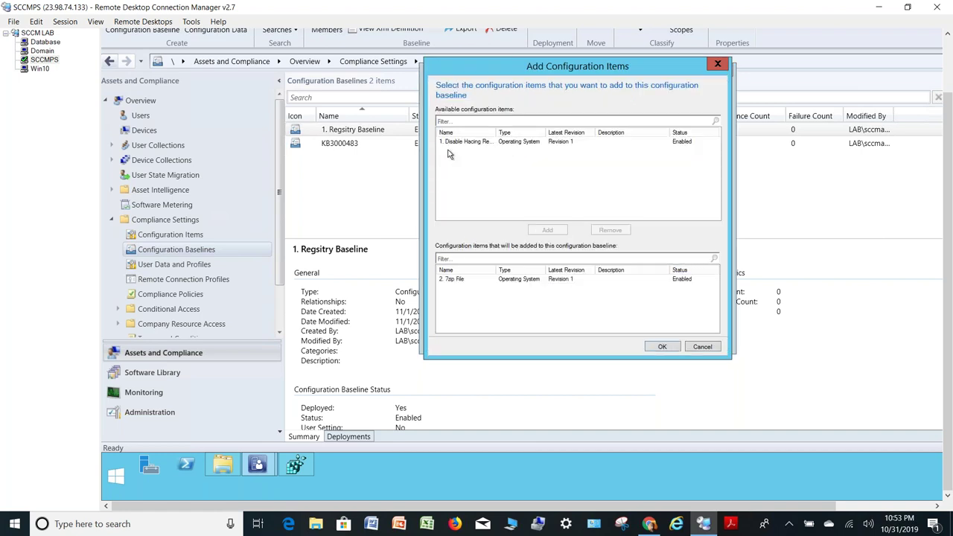
pyautogui.click(666, 347)
pyautogui.click(649, 340)
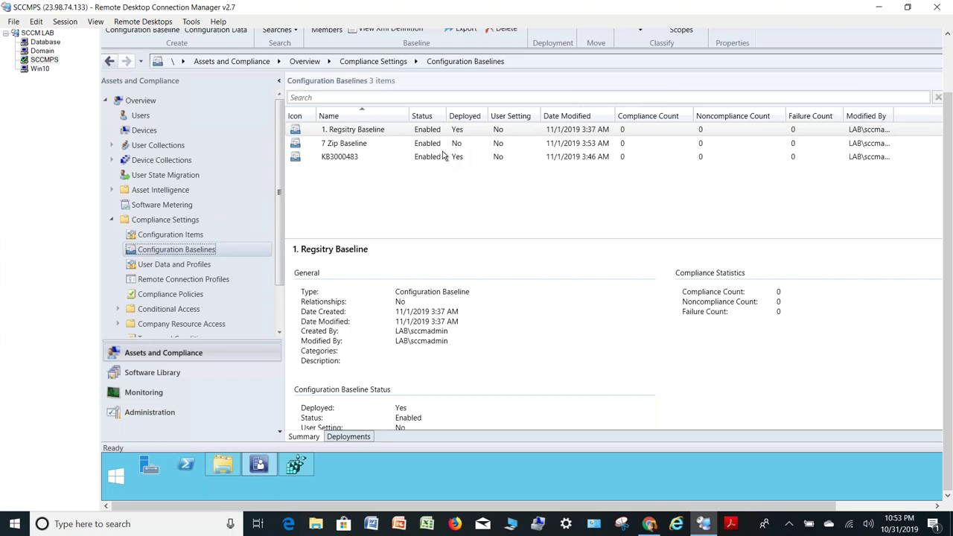
# - Start deploying the 7 Zip Baseline and target the All Systems device collection
pyautogui.click(361, 147)
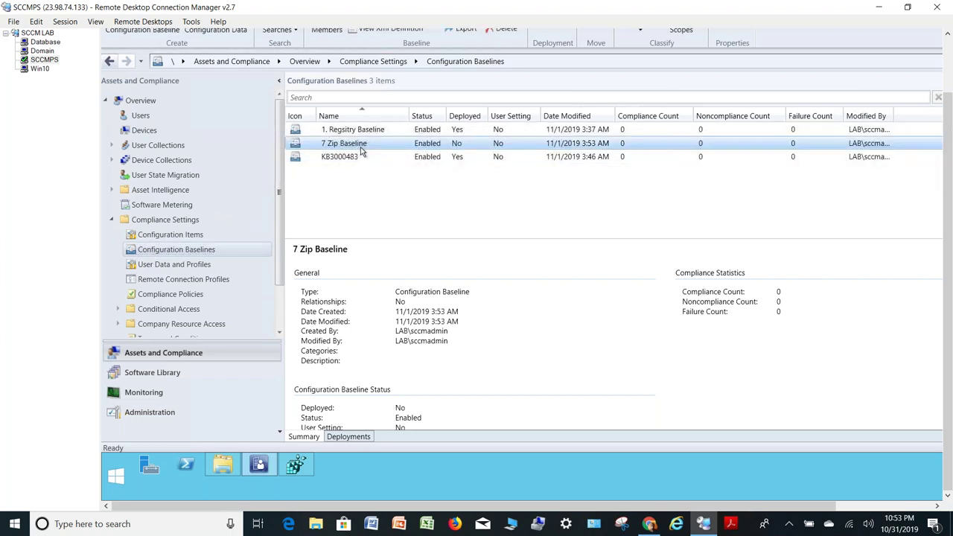
pyautogui.rightClick(361, 149)
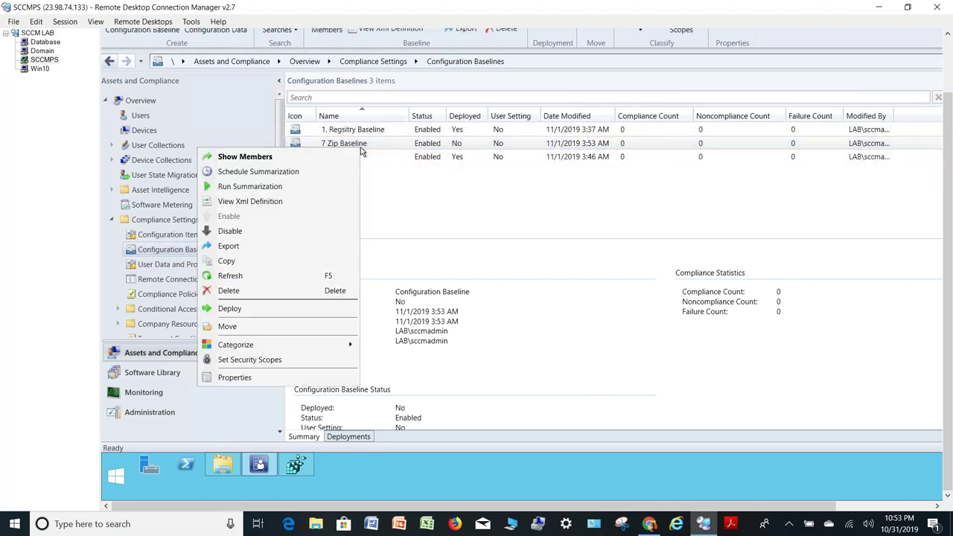
pyautogui.click(248, 308)
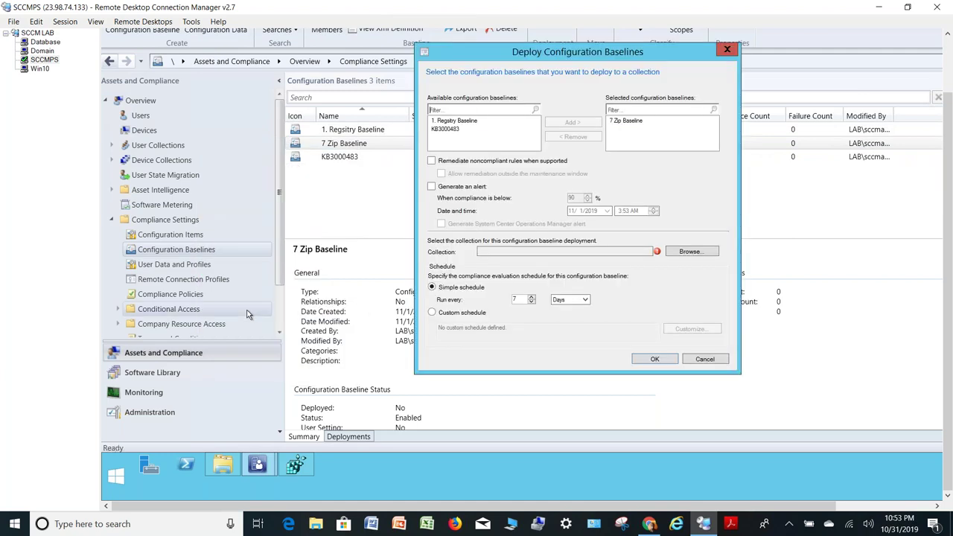
pyautogui.click(690, 255)
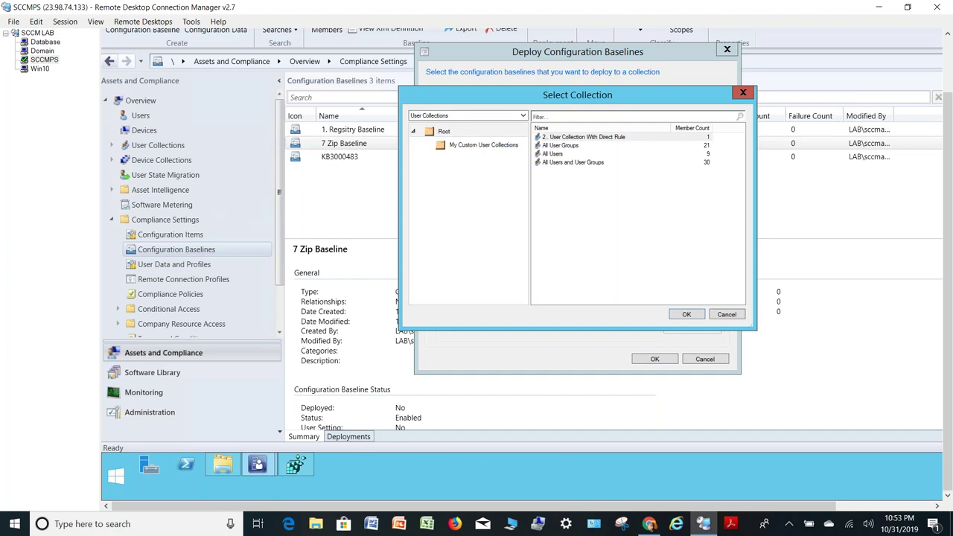
pyautogui.click(464, 115)
pyautogui.click(437, 131)
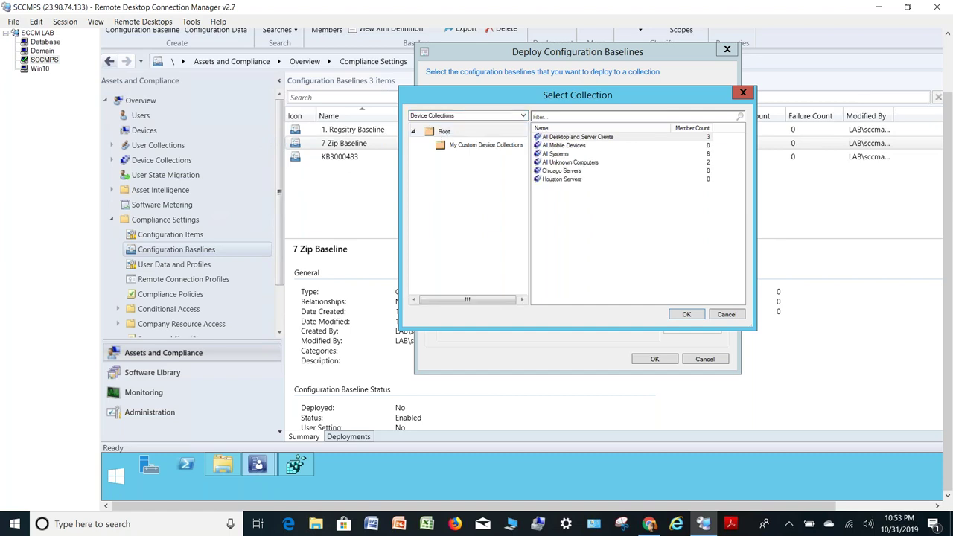
pyautogui.doubleClick(562, 155)
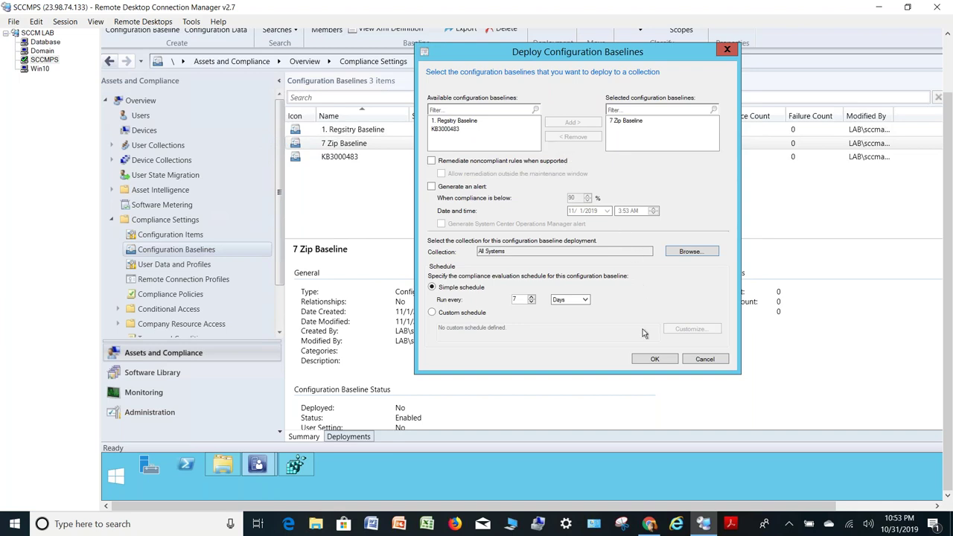
# - Set the compliance evaluation schedule to run every 7 minutes and confirm the baseline deployment
pyautogui.click(565, 300)
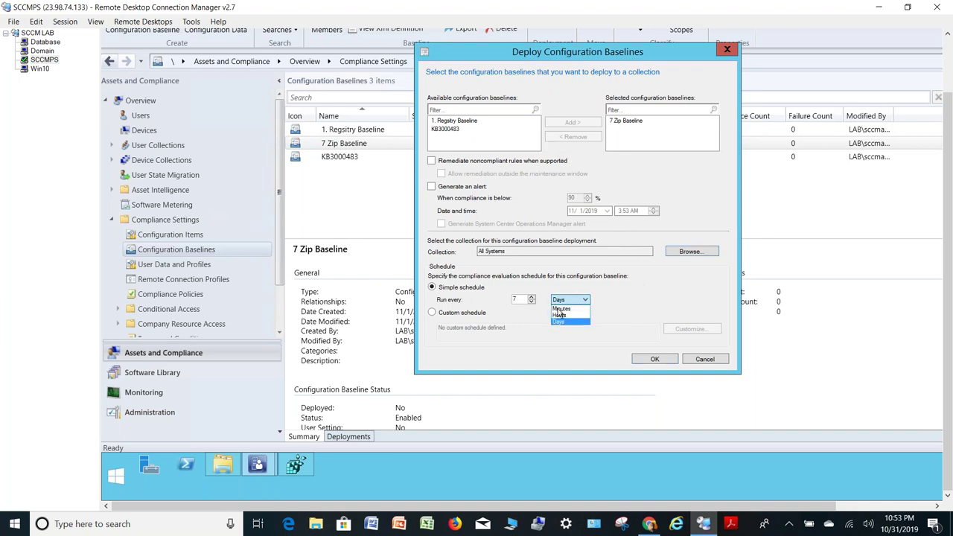
pyautogui.click(560, 308)
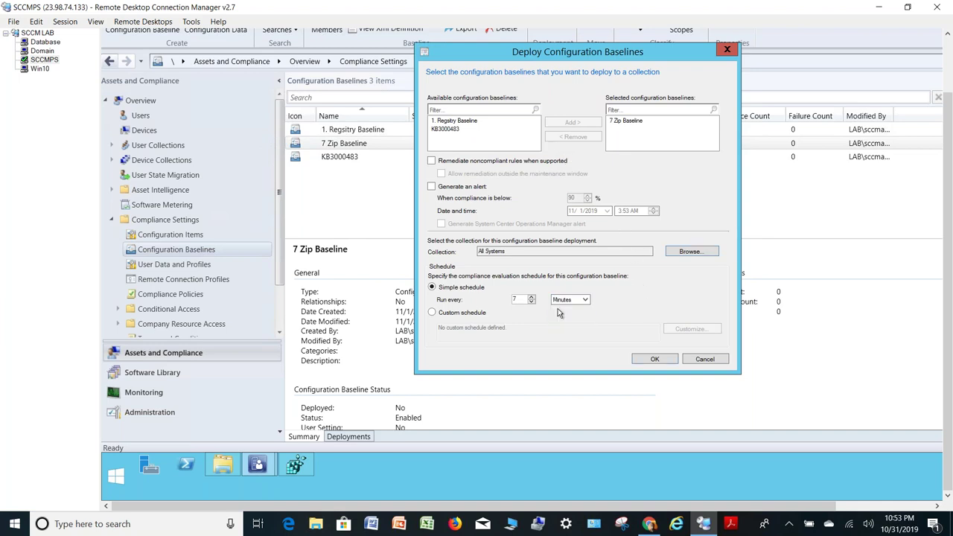
pyautogui.click(654, 359)
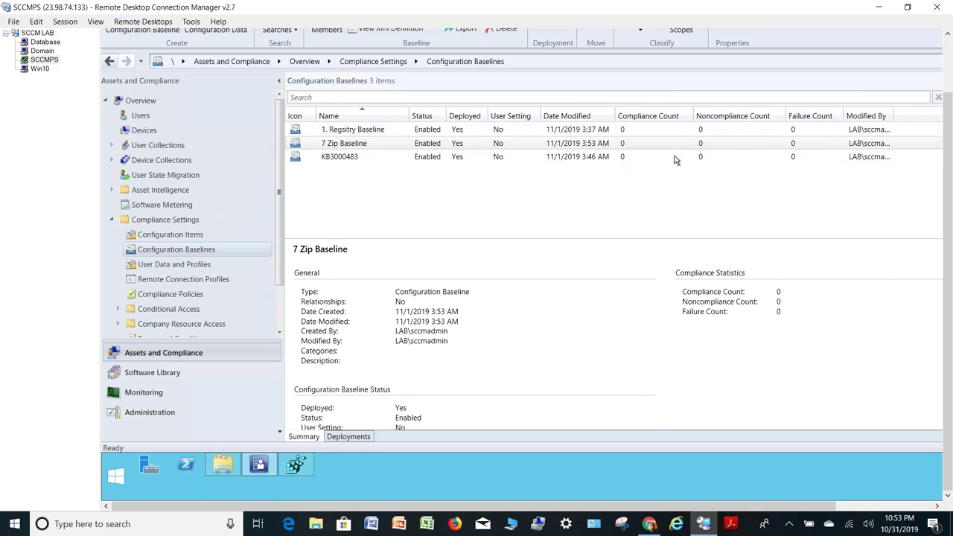
# - Switch to the Win10 client and run the Machine Policy Retrieval & Evaluation Cycle, acknowledging its notice
pyautogui.click(38, 69)
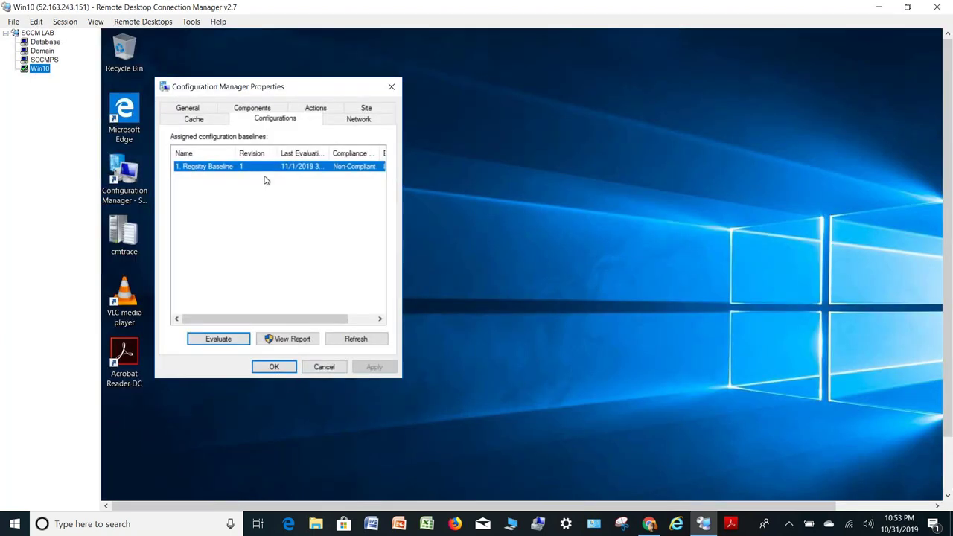
pyautogui.click(315, 111)
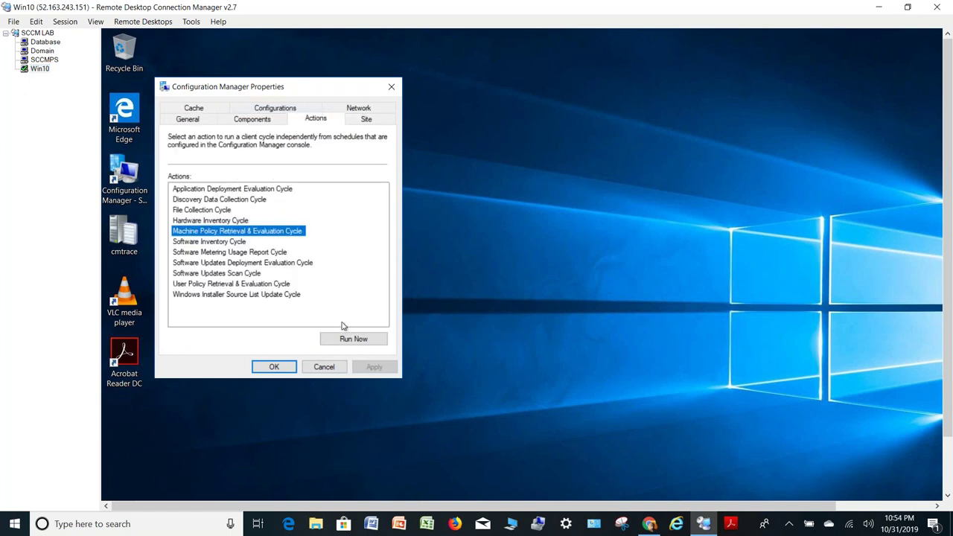
pyautogui.click(353, 342)
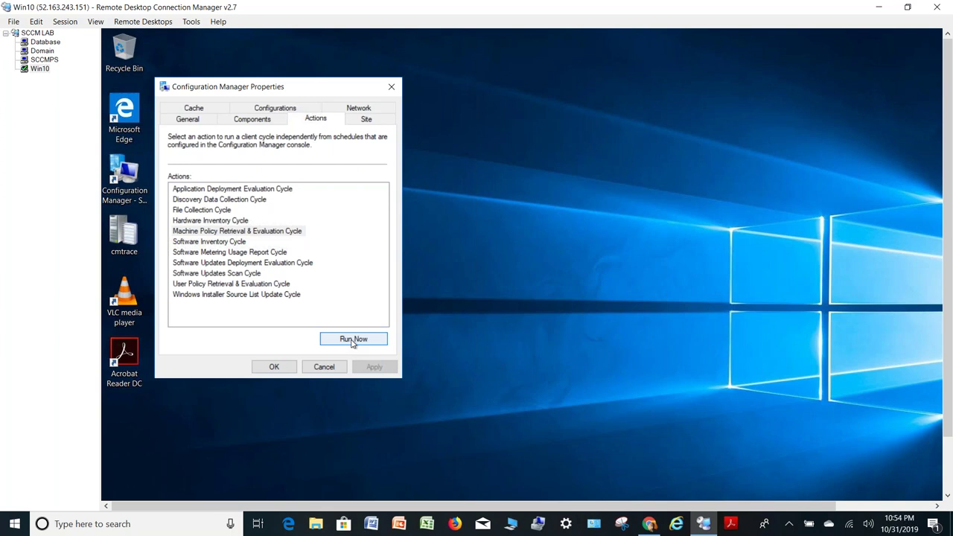
pyautogui.press('Return')
pyautogui.press('Return')
pyautogui.press('Return')
pyautogui.press('Return')
pyautogui.press('Return')
pyautogui.press('Return')
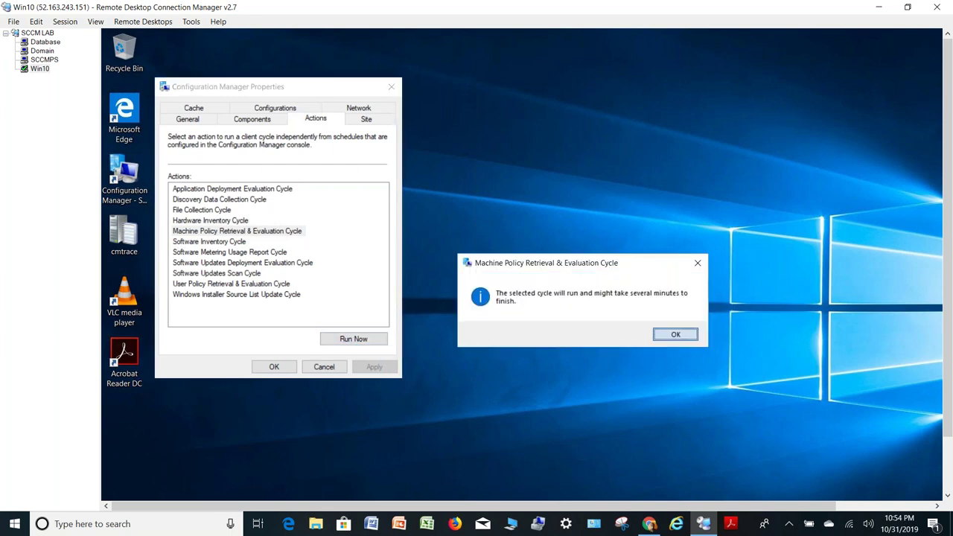
pyautogui.press('Return')
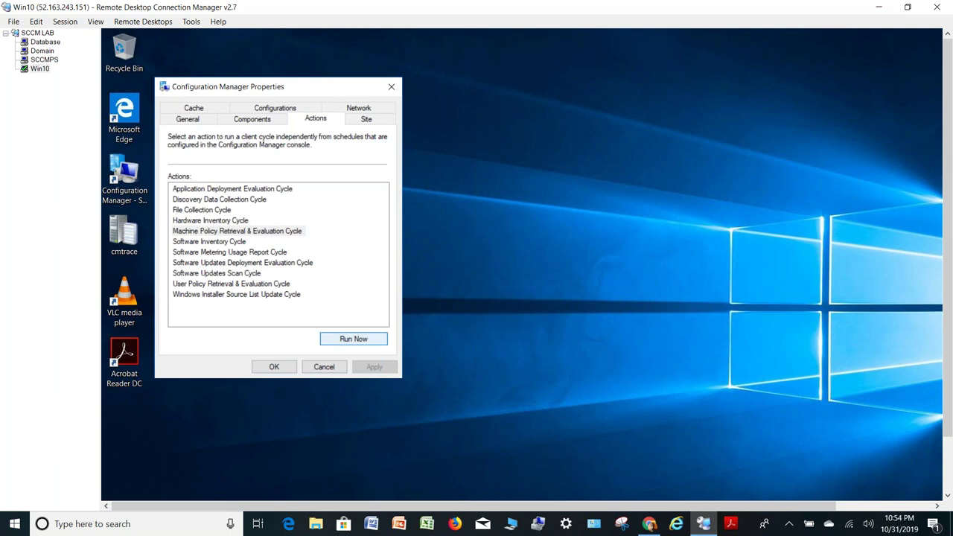
# - Refresh the client's assigned configuration baselines and evaluate the 7 Zip Baseline
pyautogui.click(269, 110)
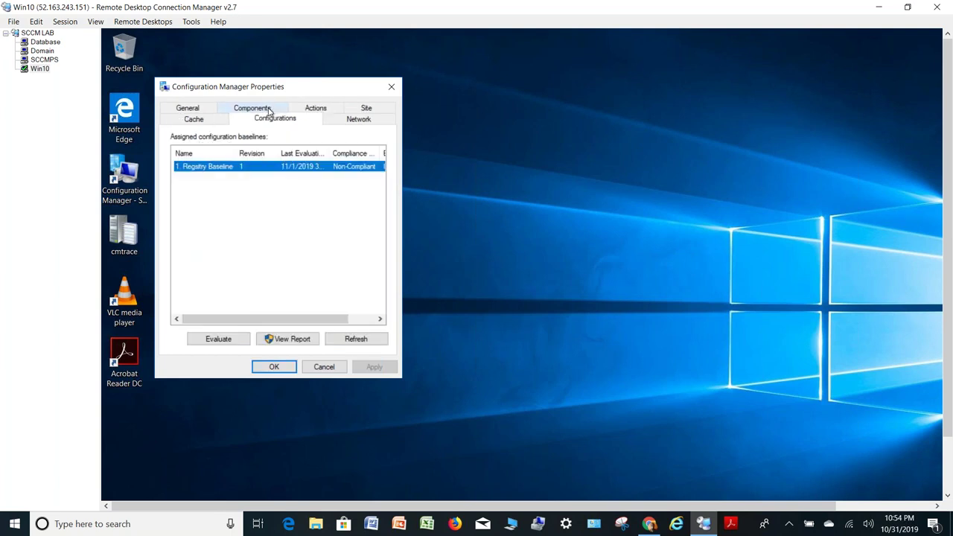
pyautogui.click(345, 339)
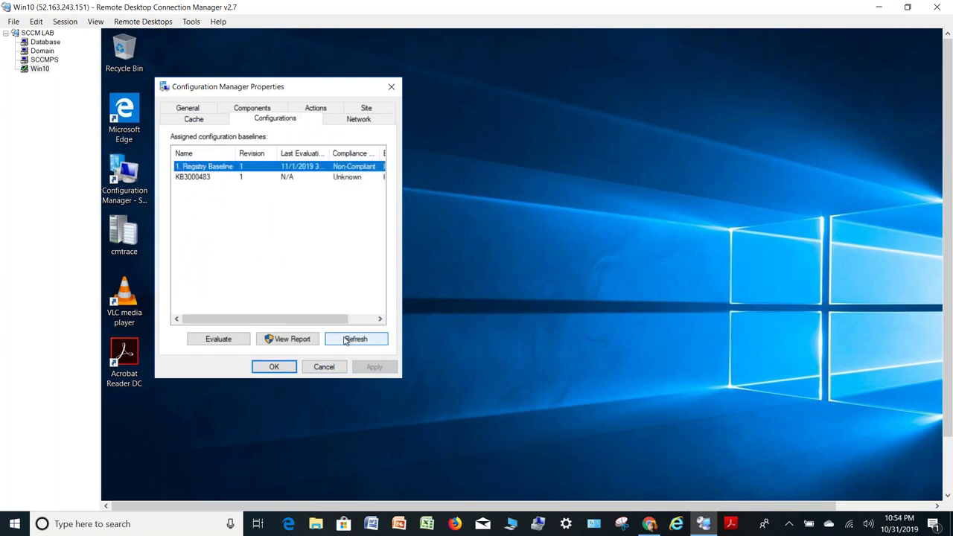
pyautogui.click(345, 340)
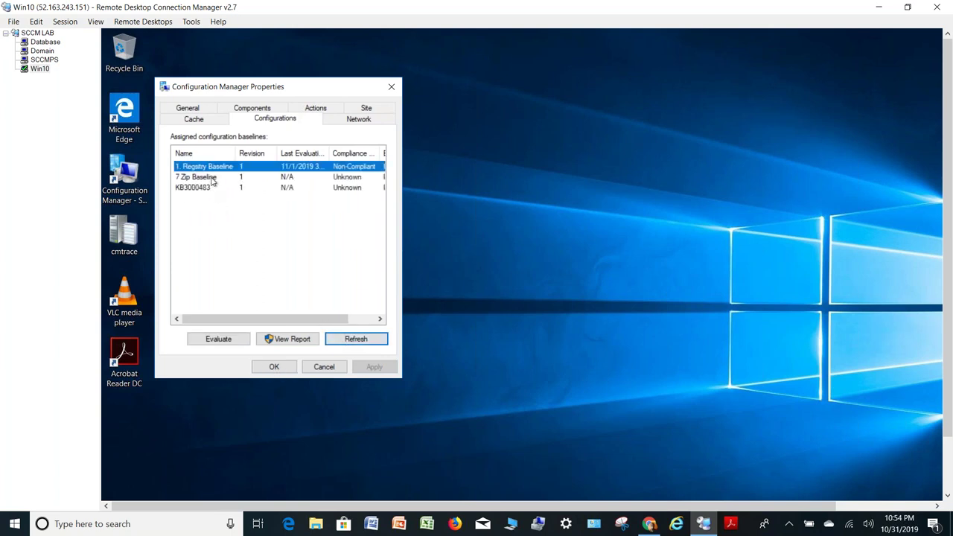
pyautogui.click(212, 181)
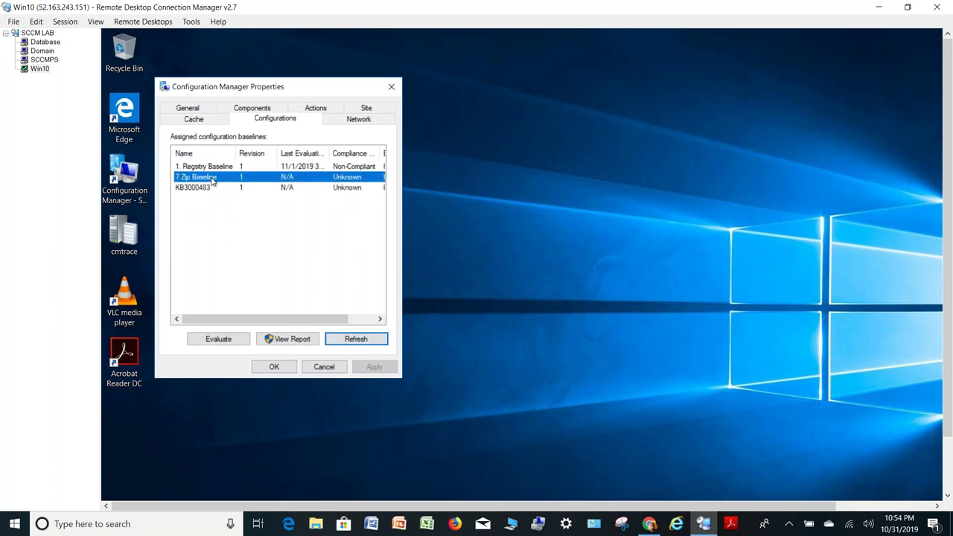
pyautogui.click(224, 340)
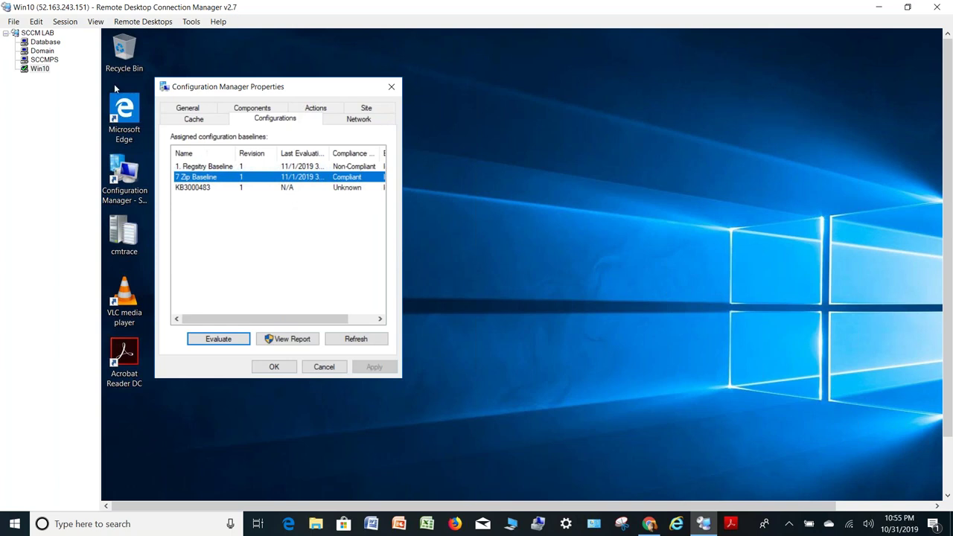
# - Switch back to the SCCMPS server and start a configuration item named "Test", keeping the default item type and all supported platforms
pyautogui.click(38, 52)
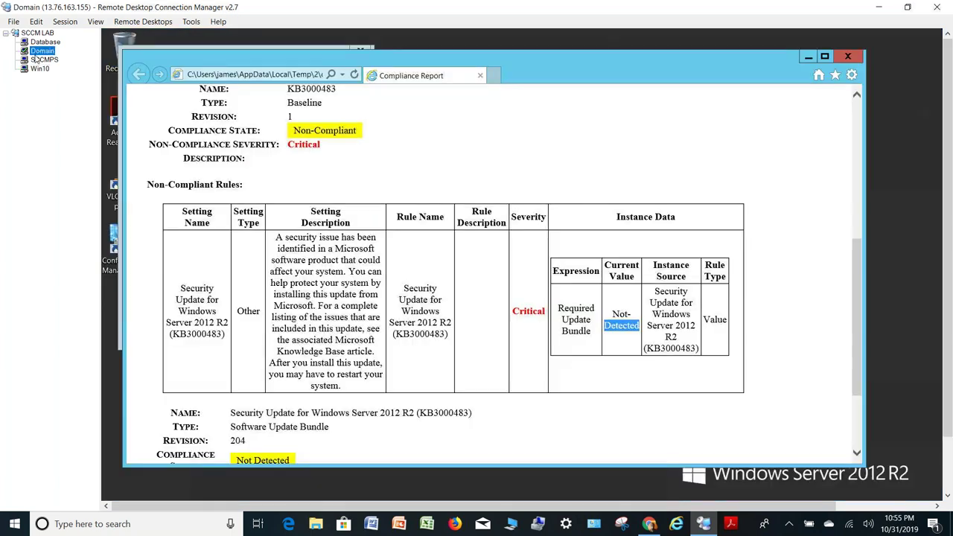
pyautogui.click(42, 60)
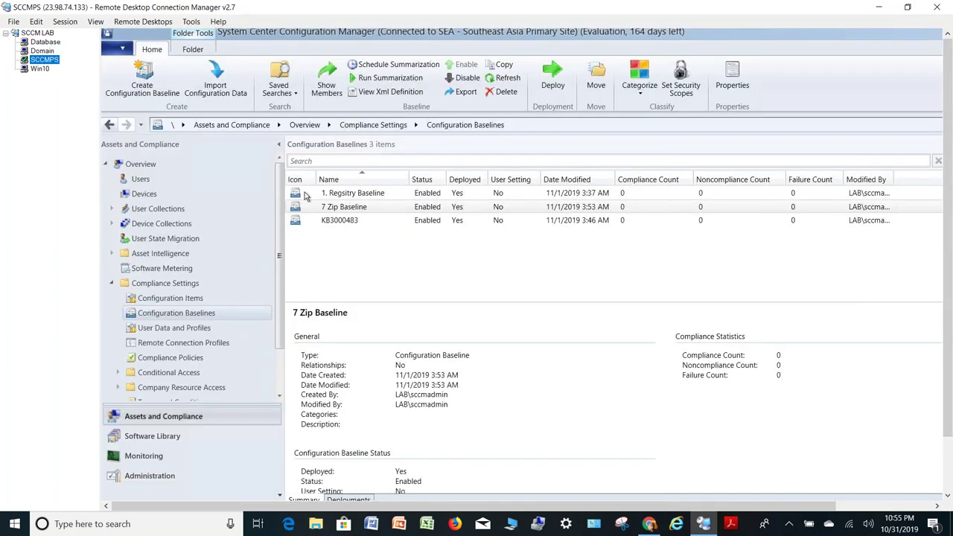
pyautogui.click(191, 301)
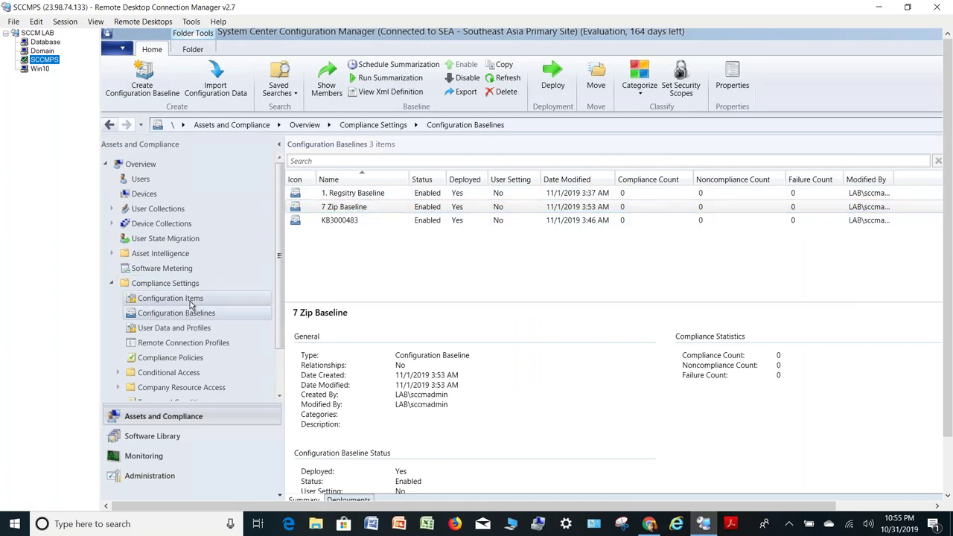
pyautogui.rightClick(192, 304)
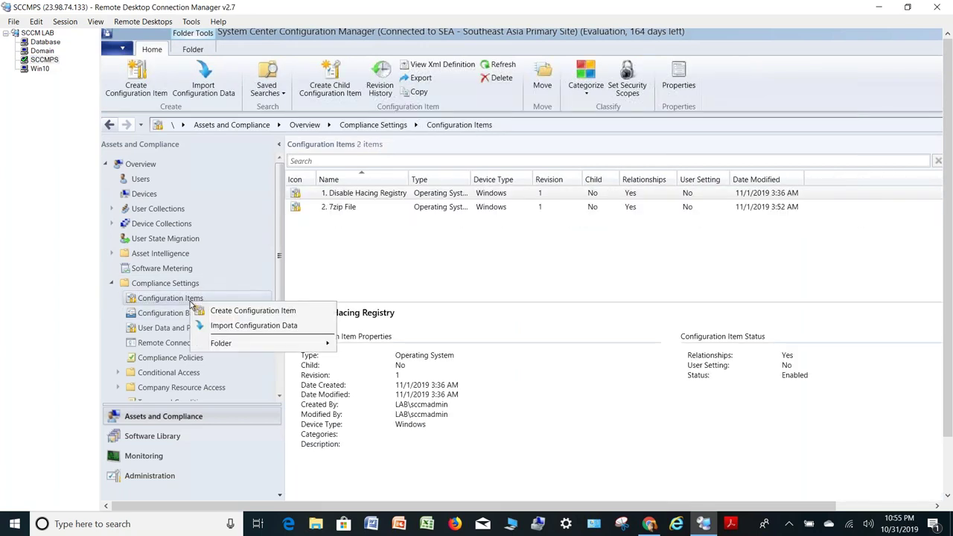
pyautogui.click(244, 311)
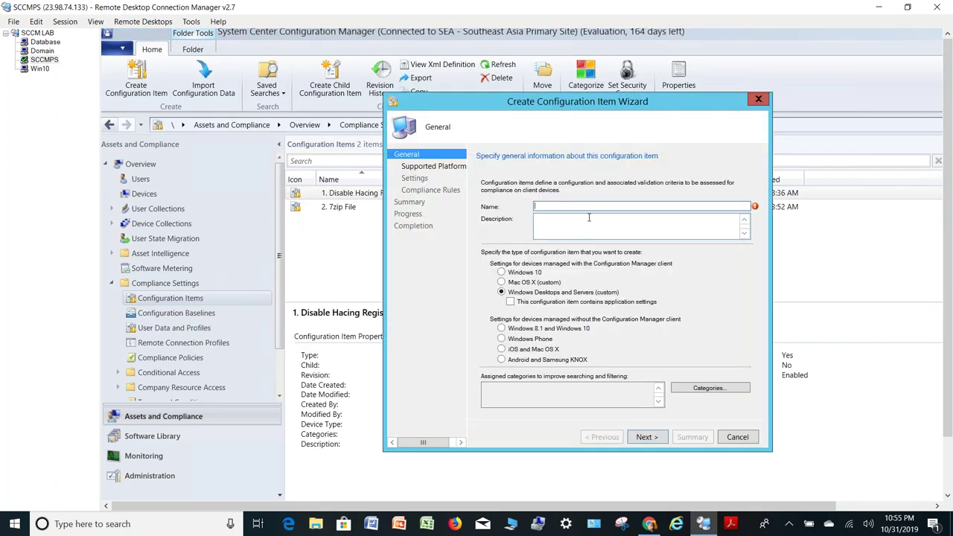
pyautogui.write('Test')
pyautogui.click(647, 437)
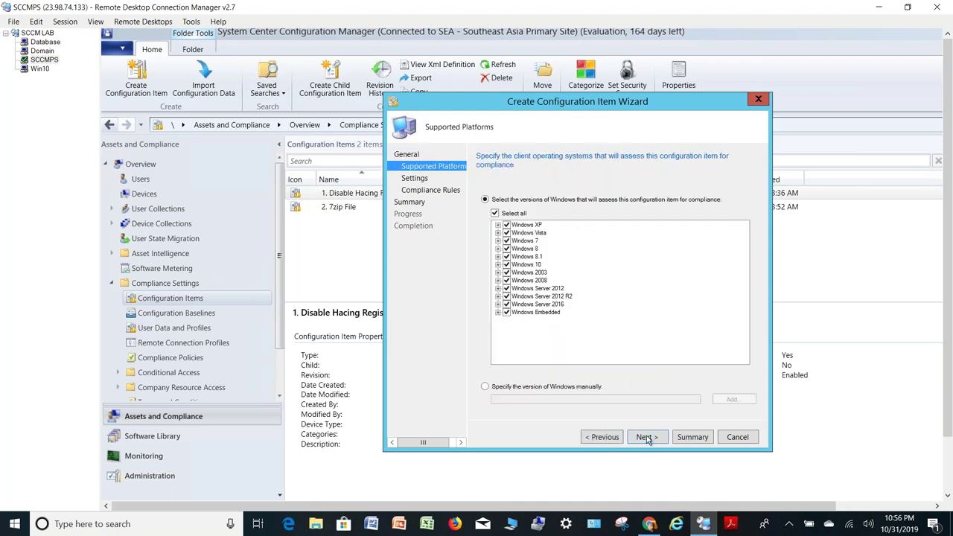
pyautogui.click(646, 437)
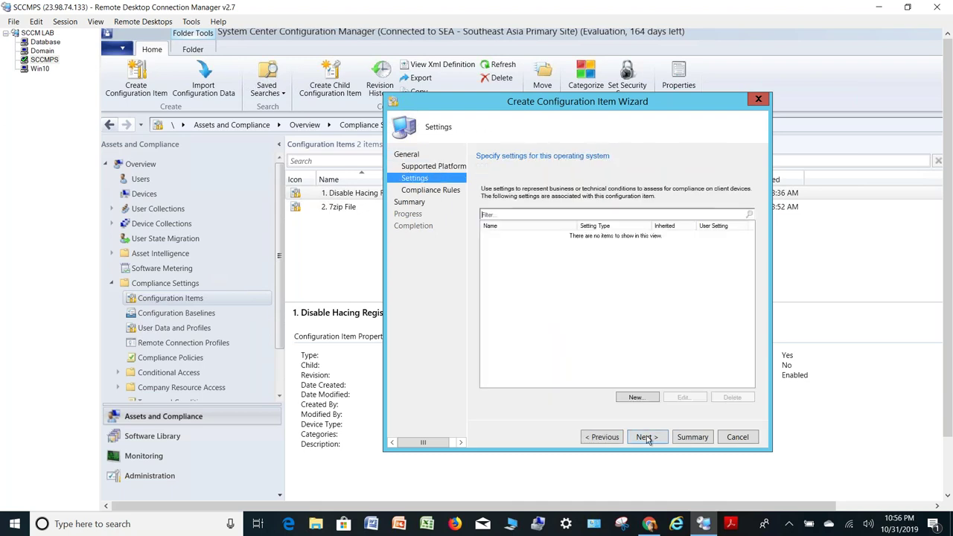
# - Begin a new setting named "Test" for the configuration item and set its setting type to Script
pyautogui.click(637, 398)
pyautogui.write('Test')
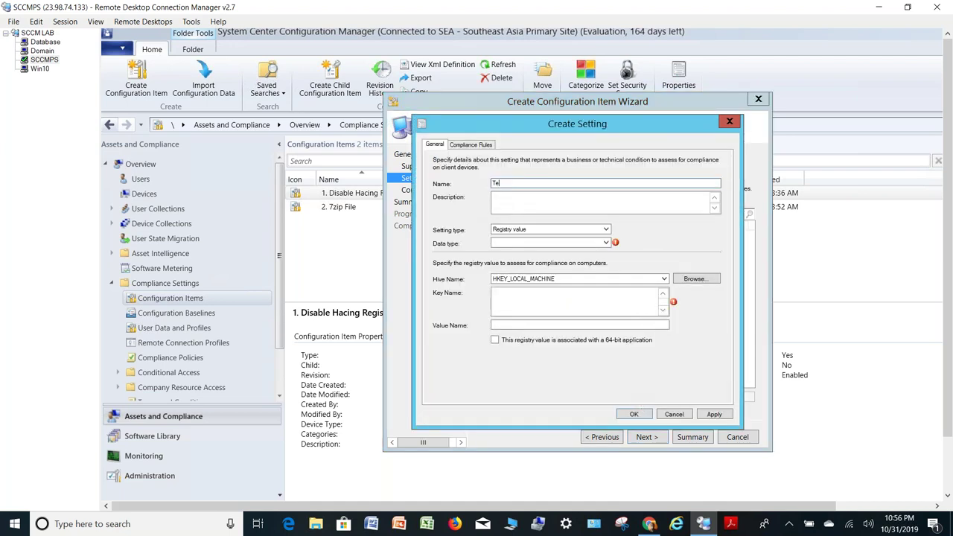
pyautogui.click(557, 232)
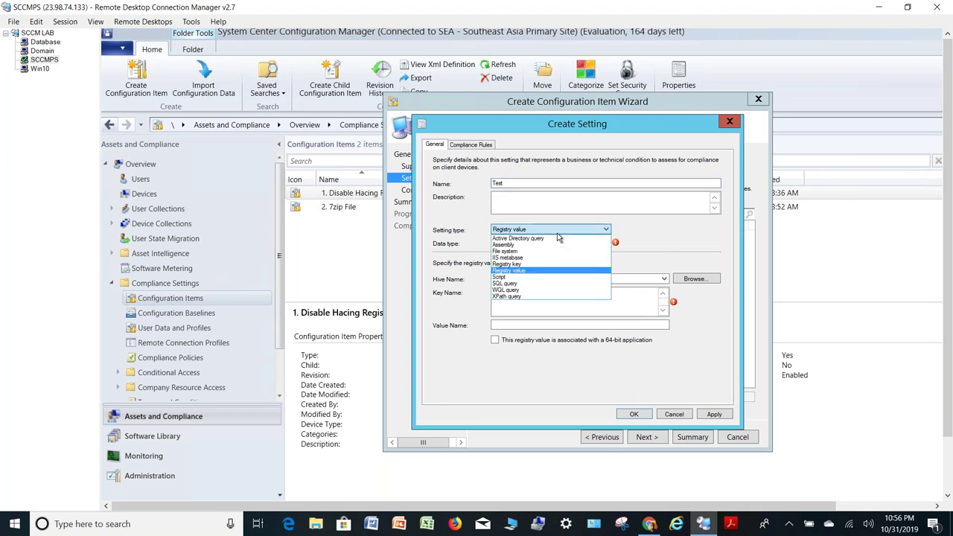
pyautogui.click(504, 280)
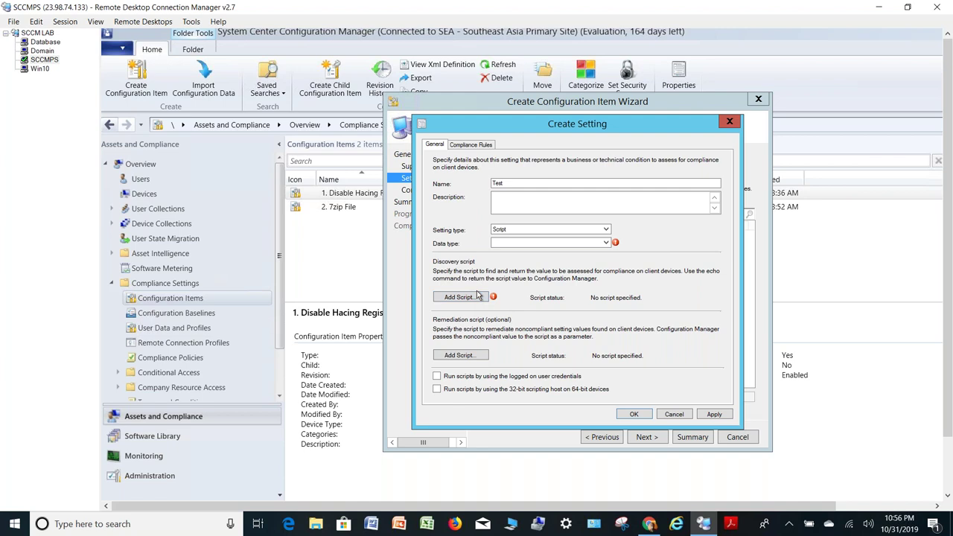
# - Examine the script languages offered for the remediation script, and close its editor without adding a script
pyautogui.click(456, 355)
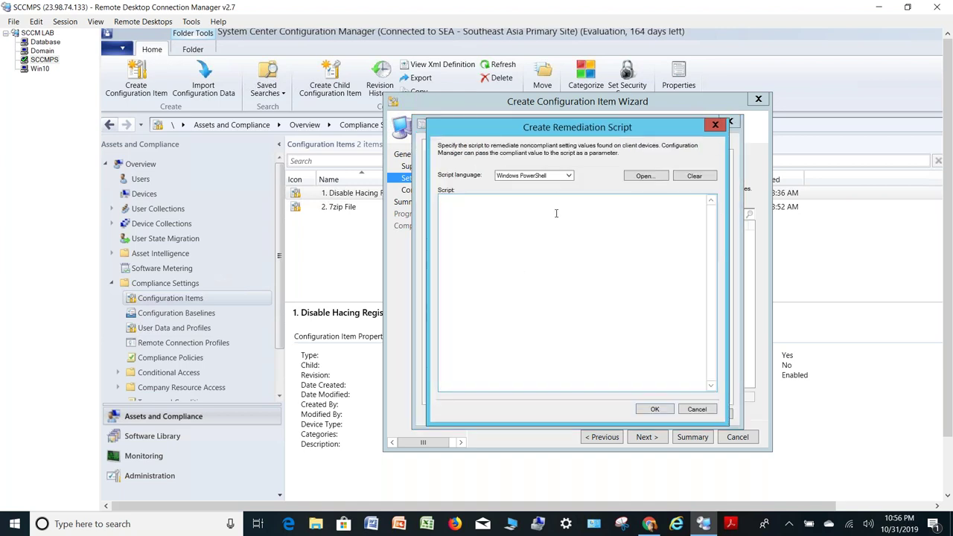
pyautogui.click(553, 174)
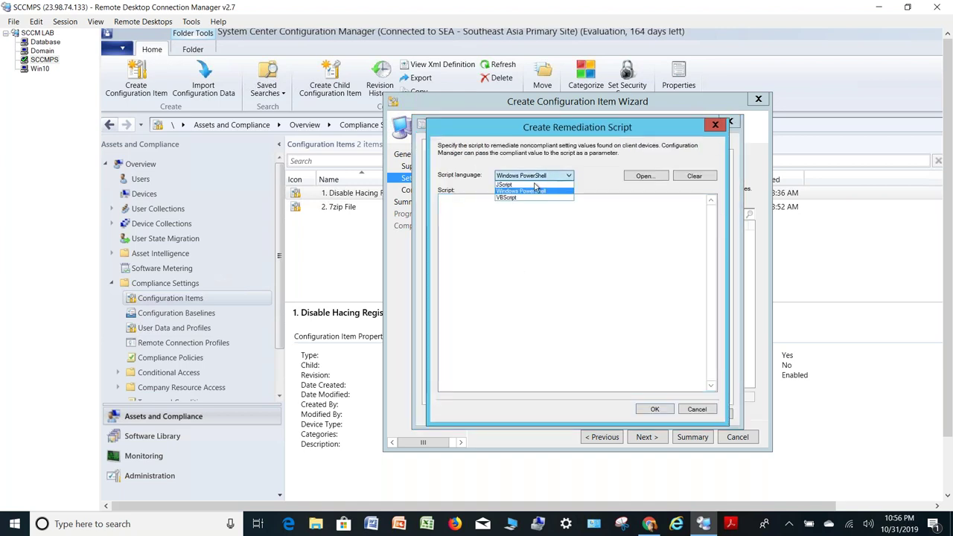
pyautogui.click(632, 259)
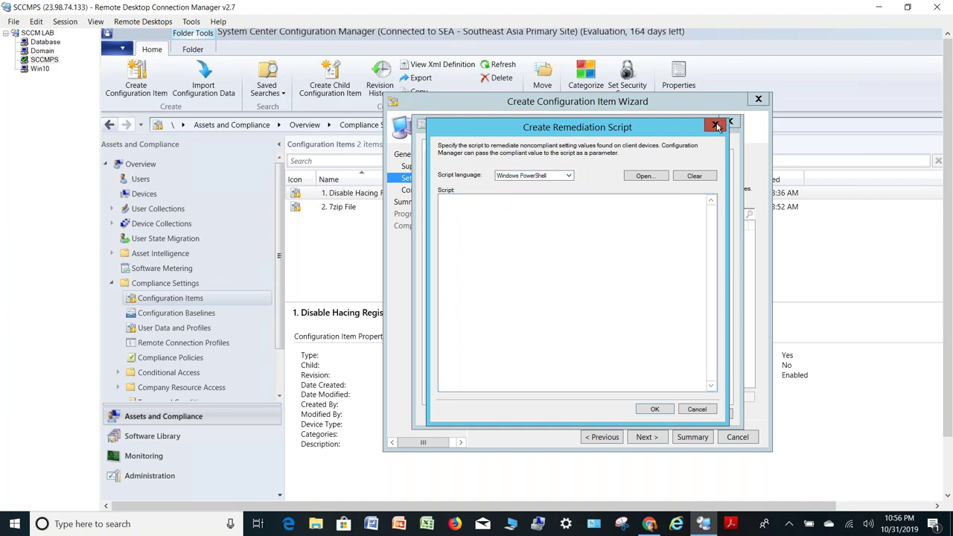
pyautogui.click(719, 125)
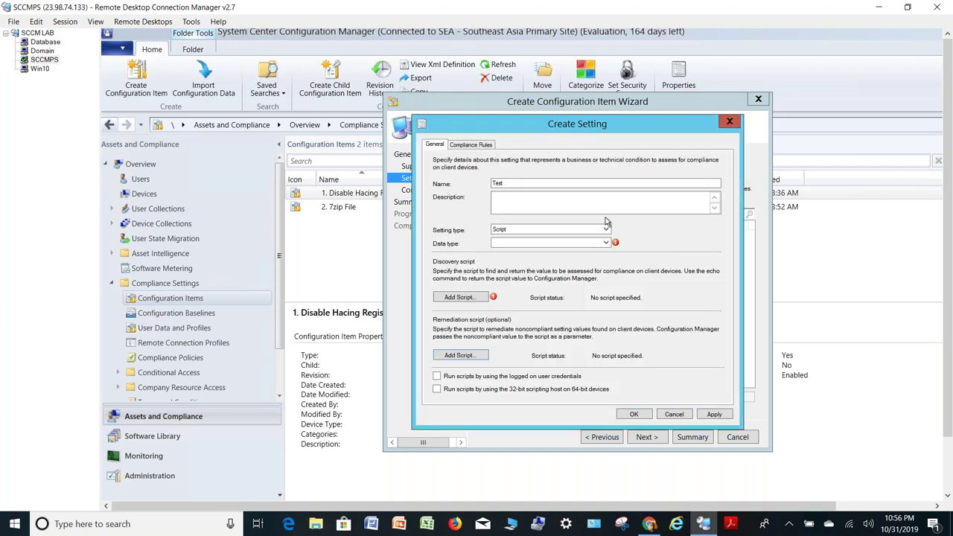